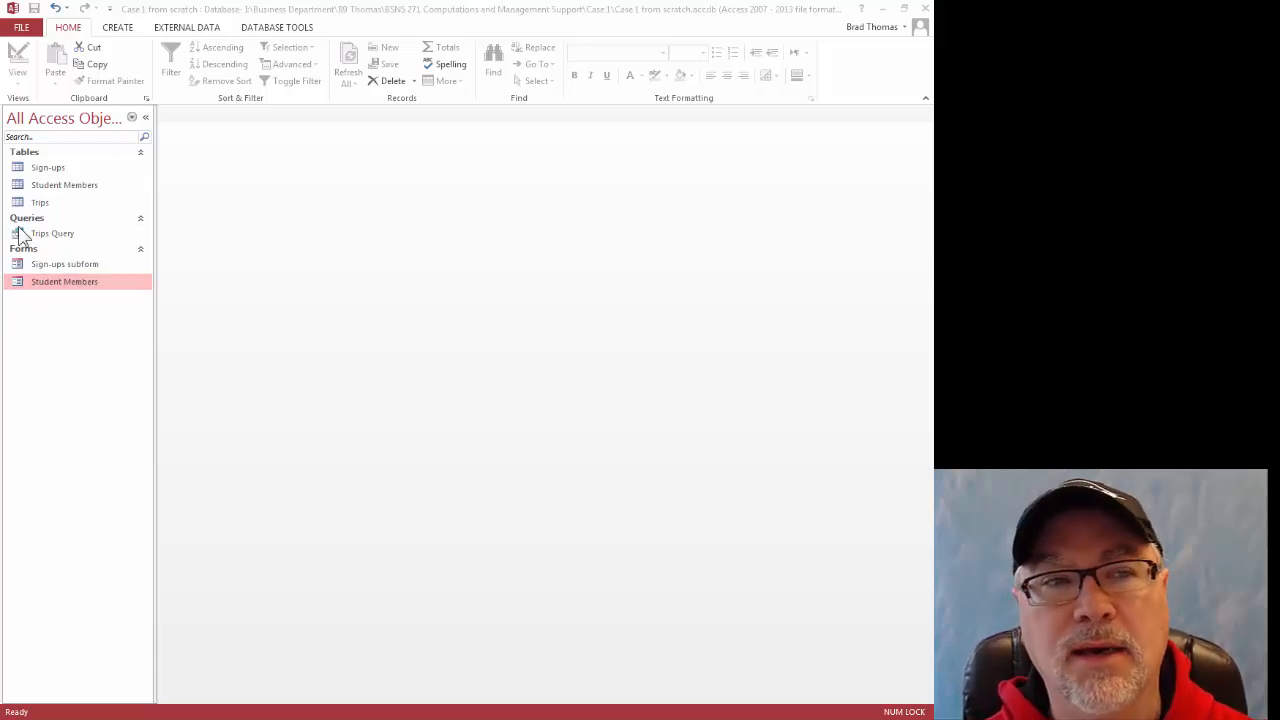
- Open the Student Members table in Design View
left_click(55, 190)
double_click(55, 190)
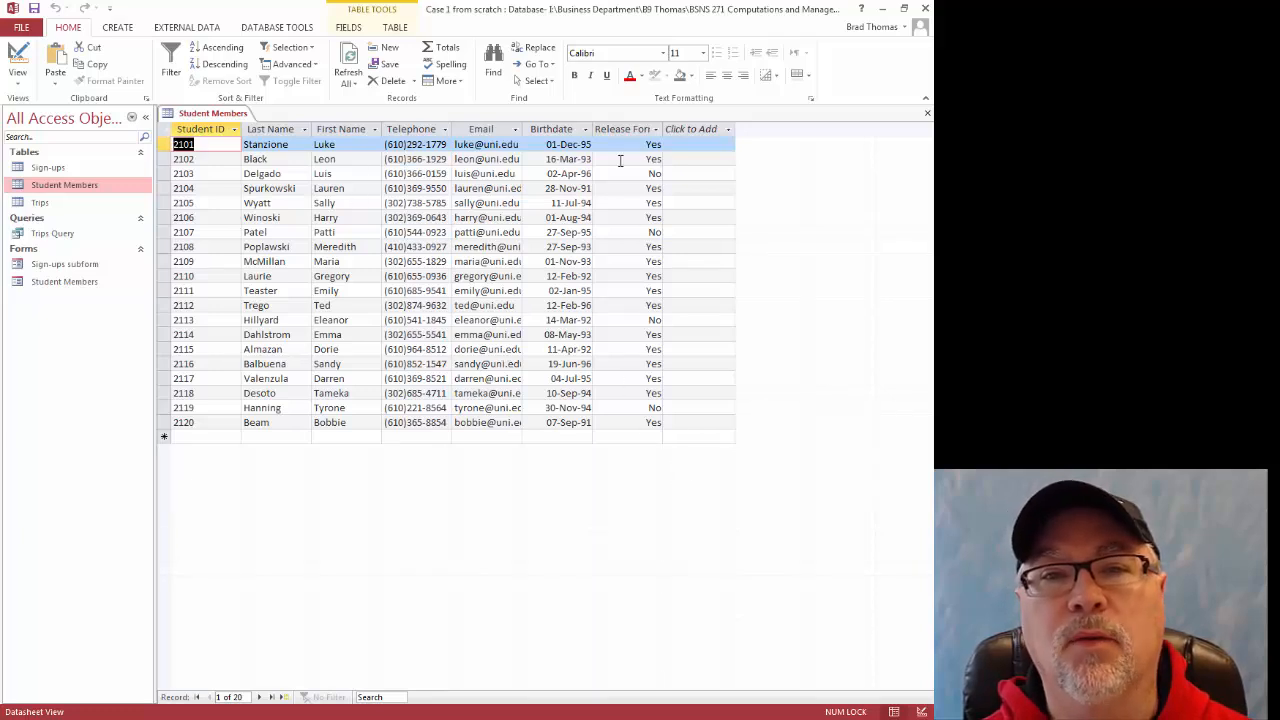
left_click(922, 711)
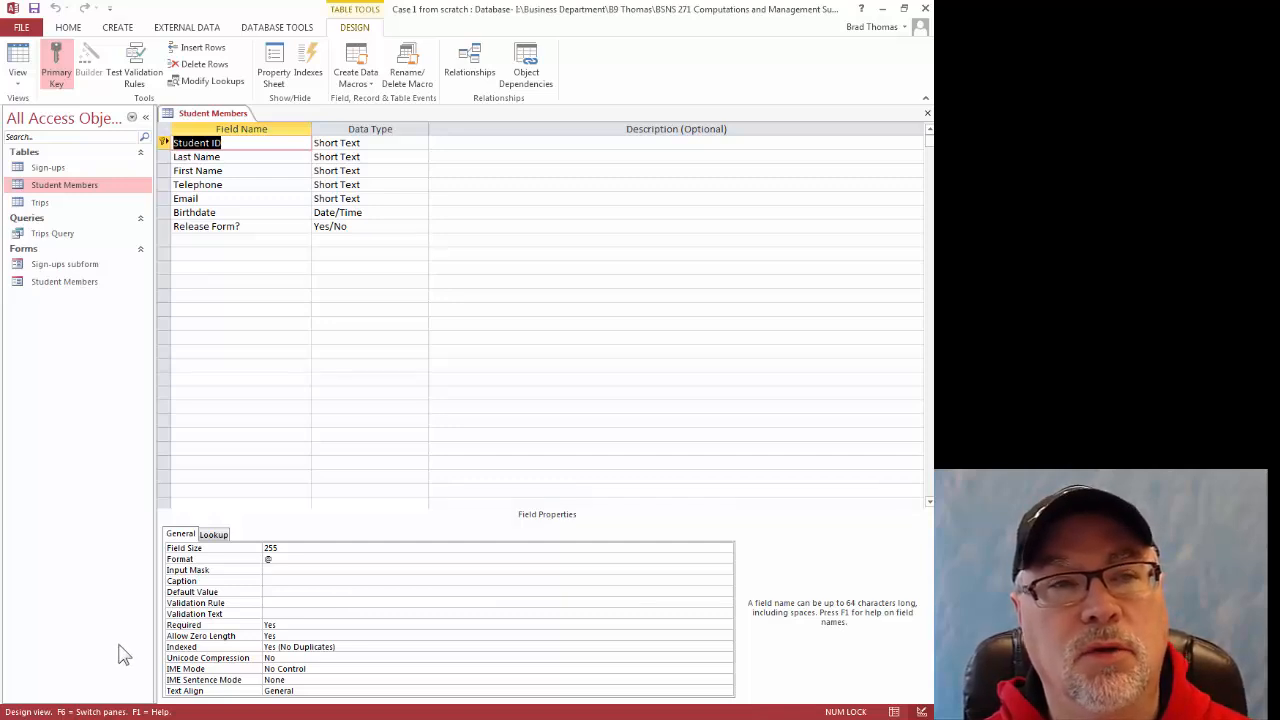
- Set the Student ID field size to 5 and save the table design, accepting the shorter field size
left_click(289, 547)
left_click_drag(280, 547, 243, 554)
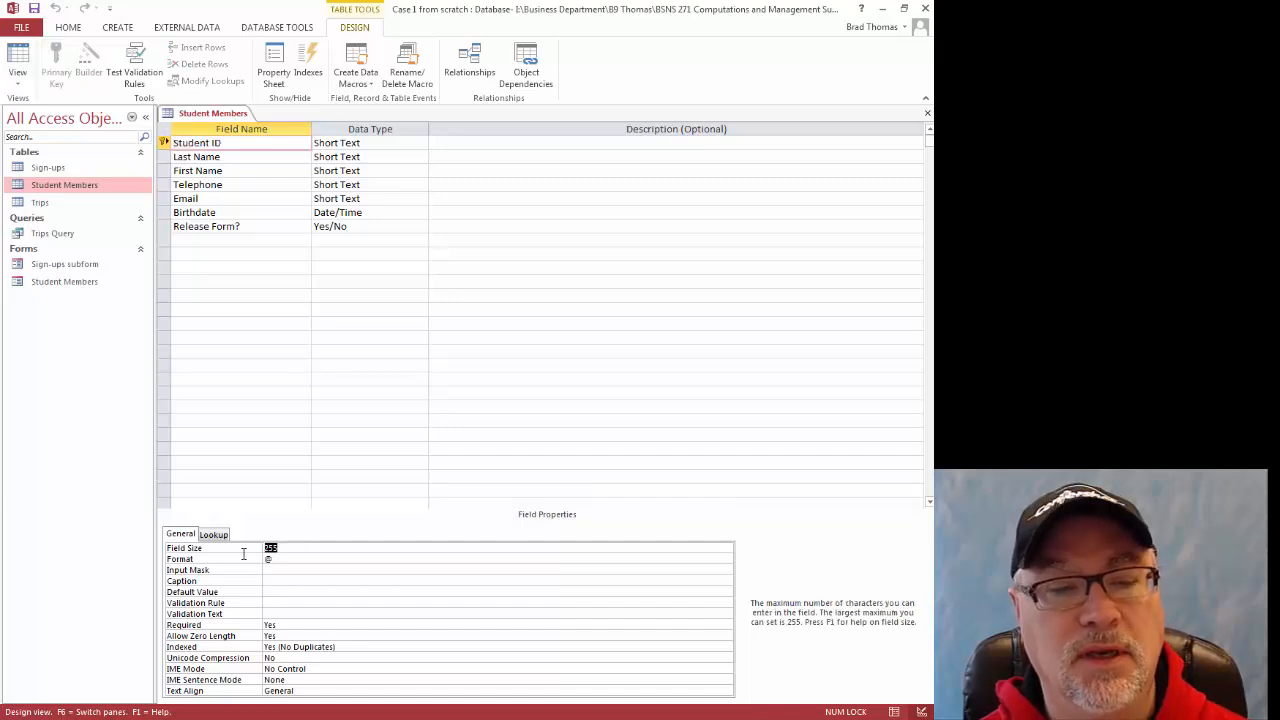
type("5")
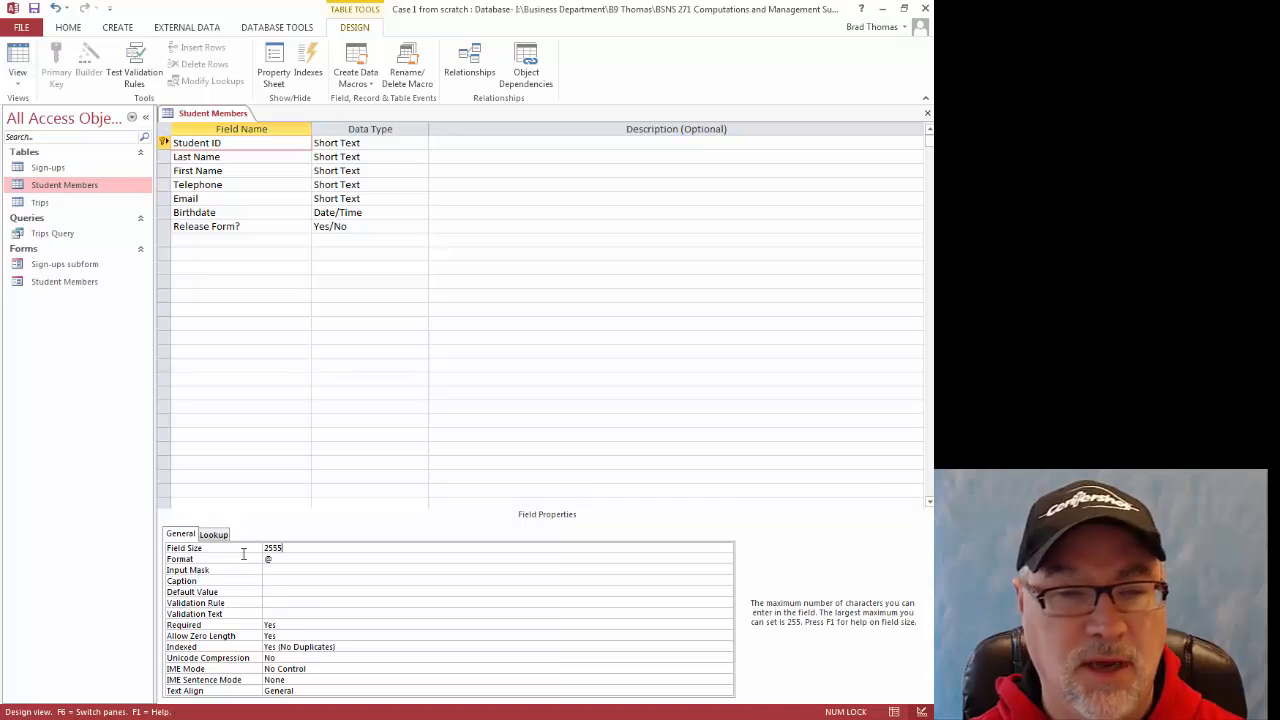
key("BackSpace")
key("BackSpace")
key("BackSpace")
key("BackSpace")
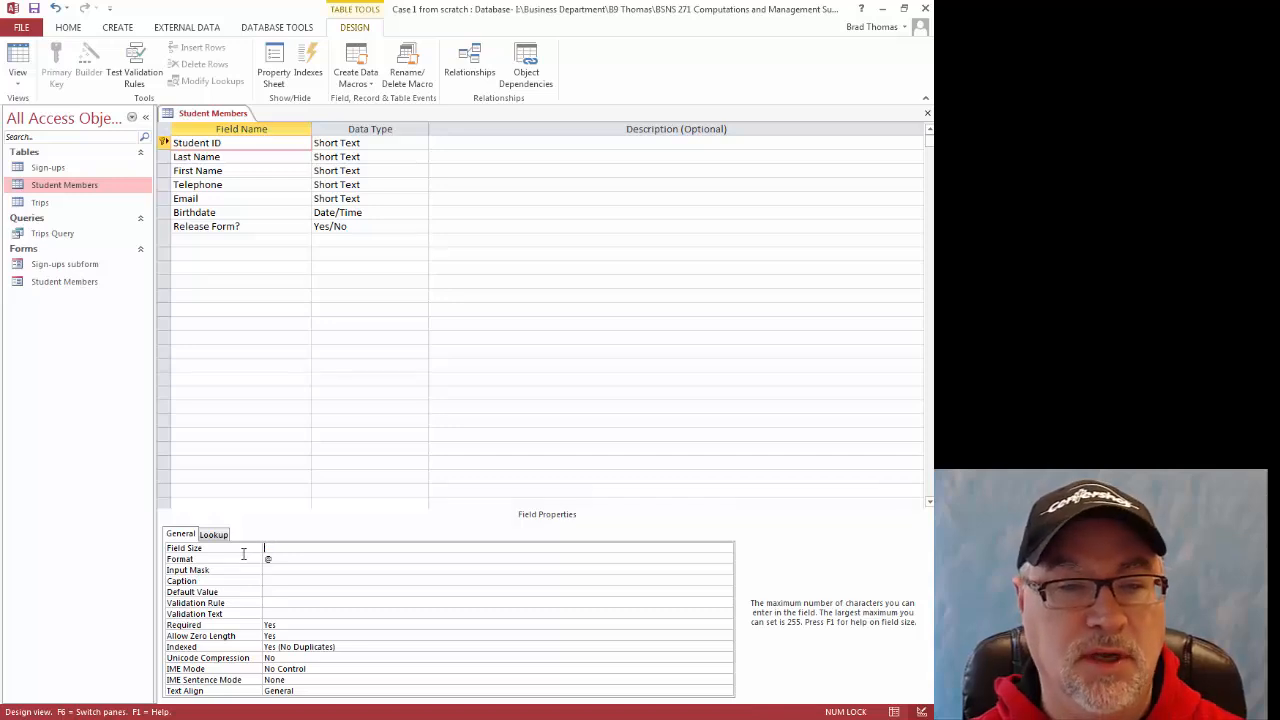
right_click(205, 118)
left_click(236, 130)
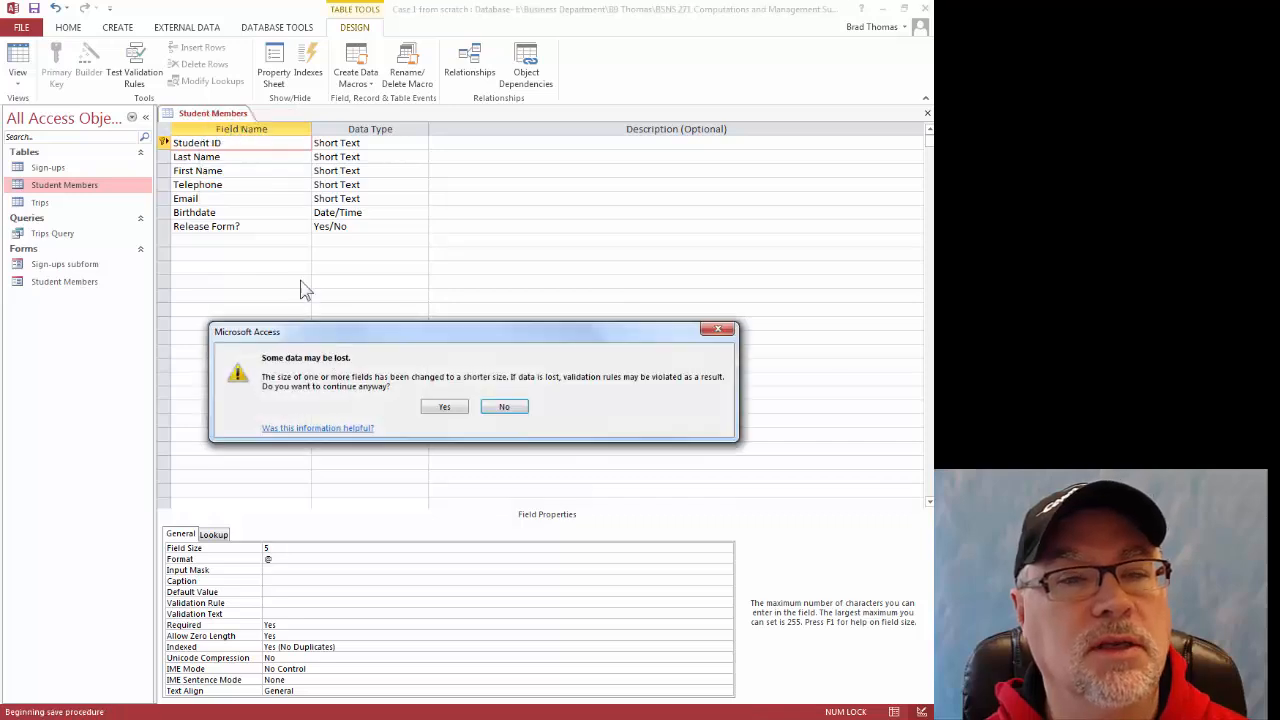
left_click(442, 408)
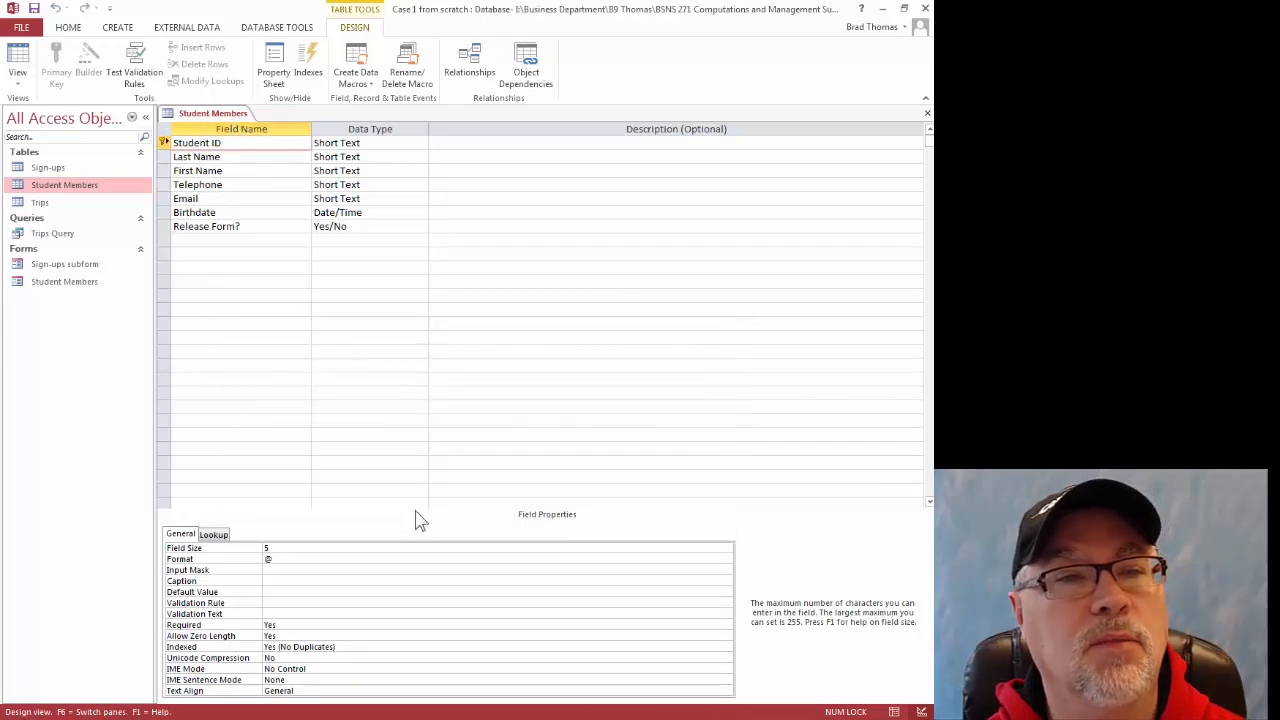
- Open the Trips table, and make Trip ID and Student ID the combined primary key of the Sign-ups table
double_click(47, 204)
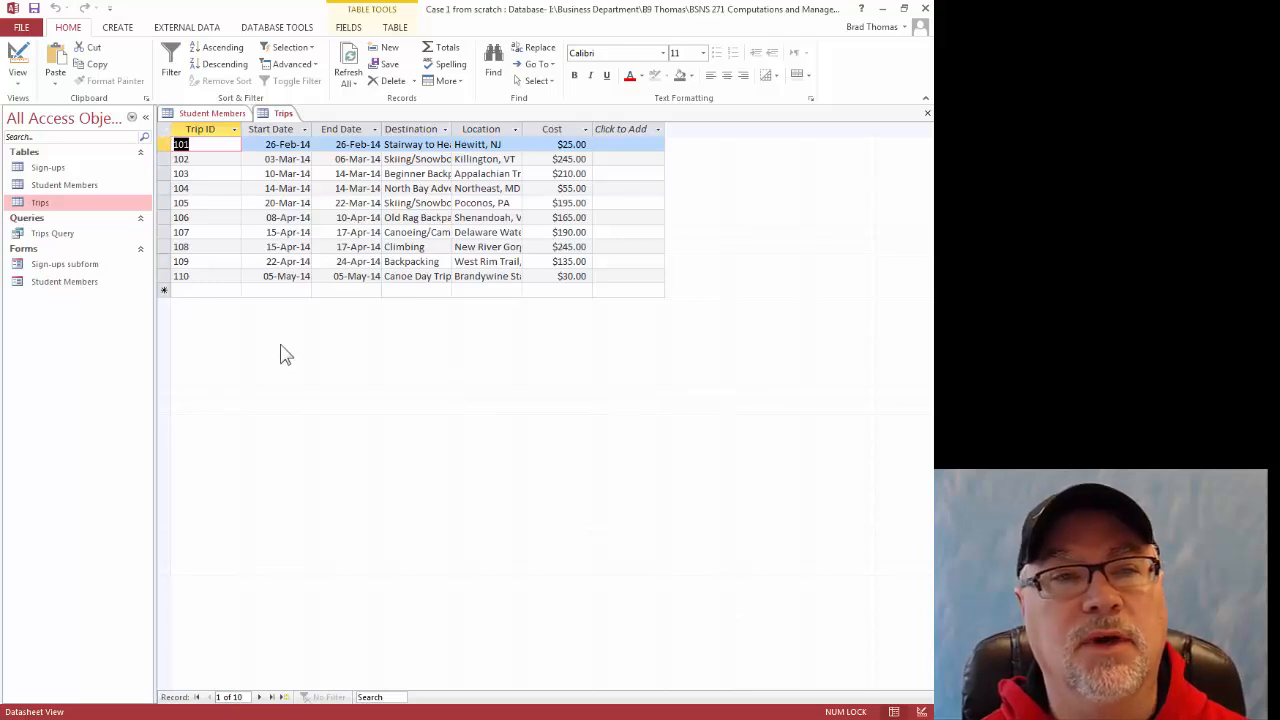
double_click(58, 171)
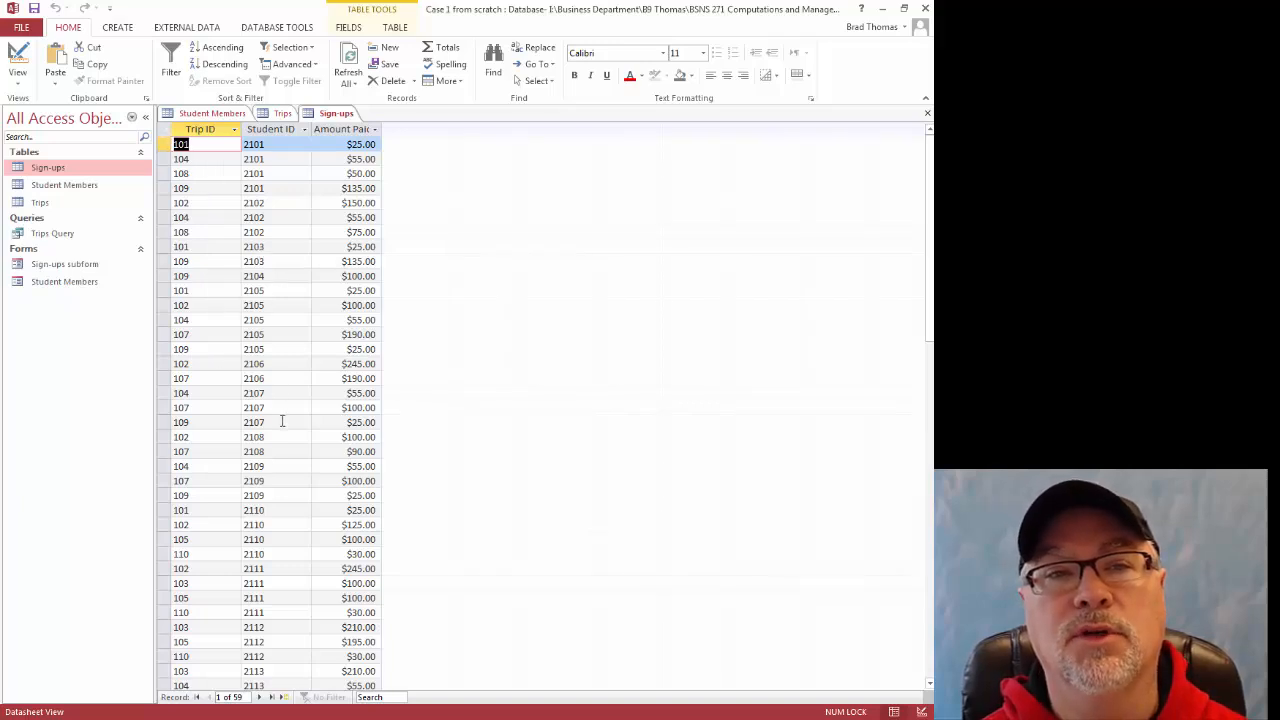
left_click(921, 711)
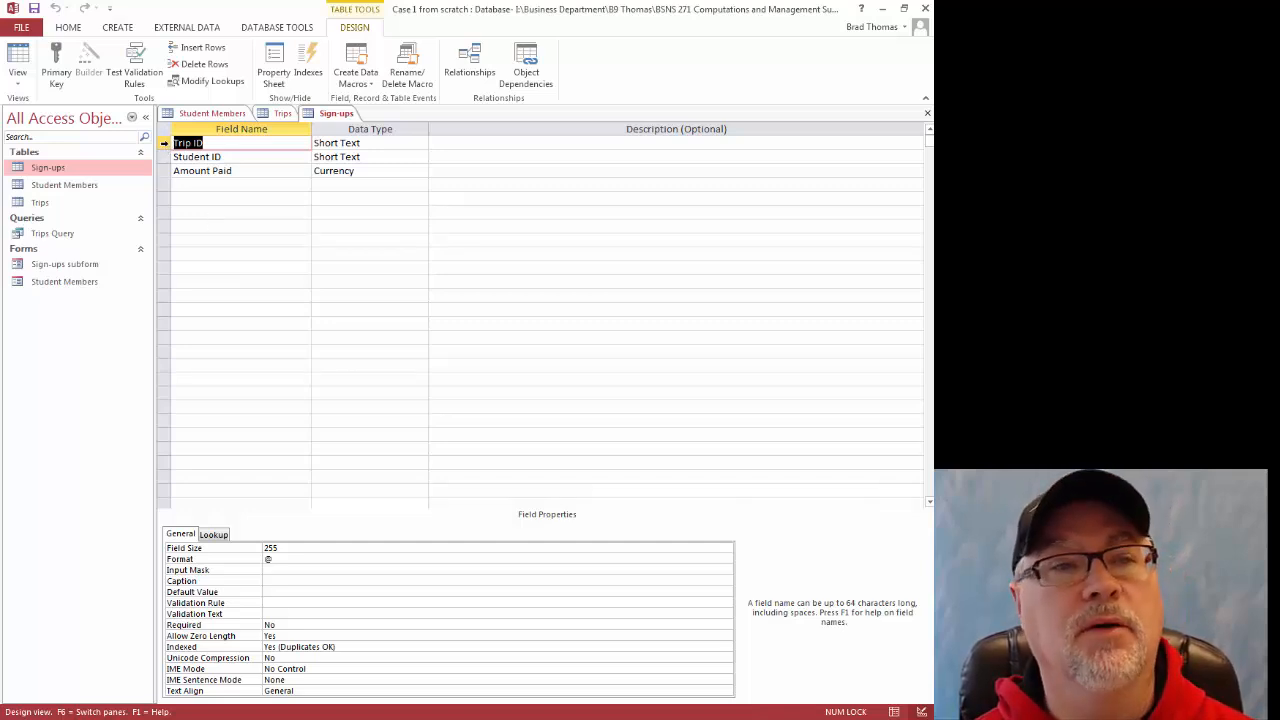
left_click(164, 143)
left_click(164, 157, "ctrl")
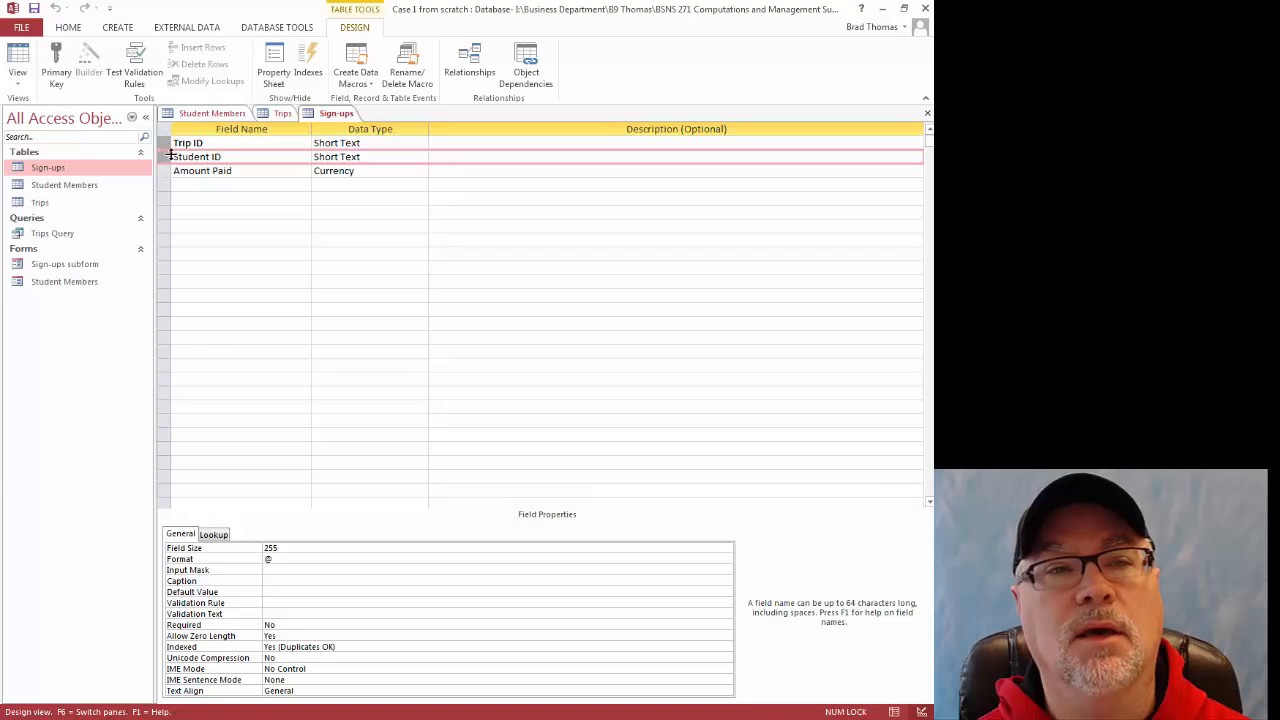
left_click(58, 72)
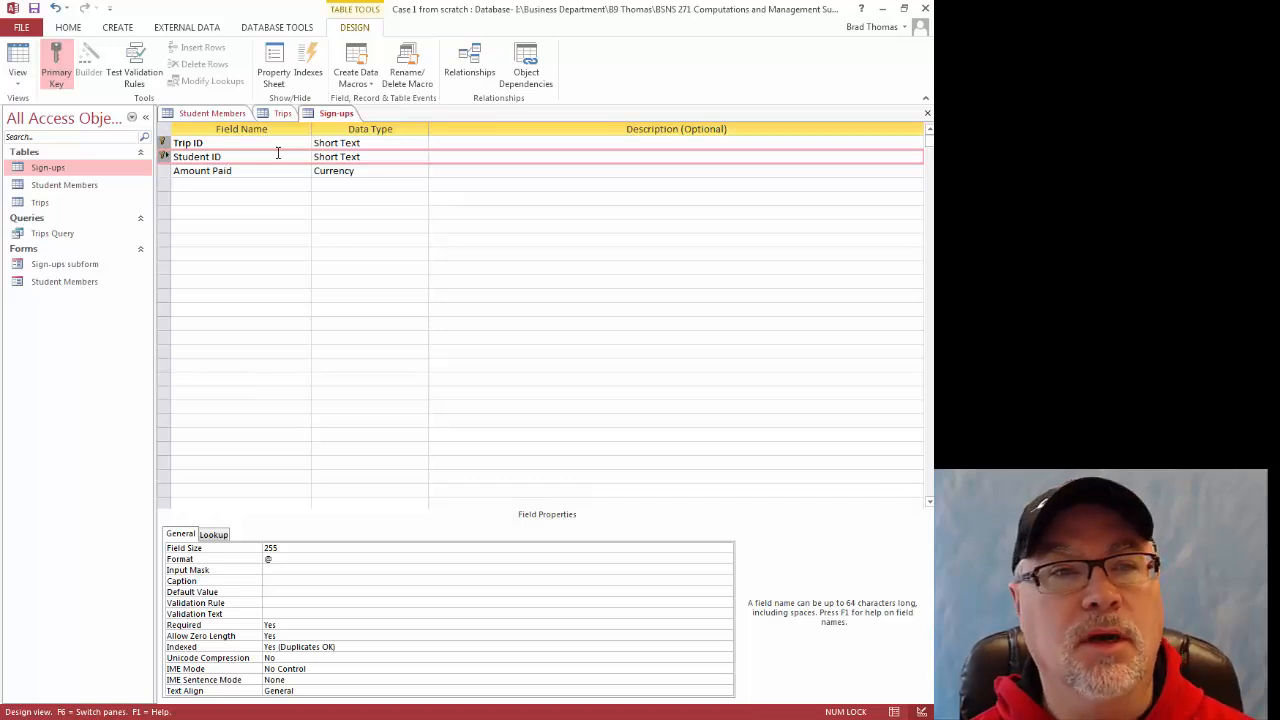
- Close all open tables, saving the design changes to the Sign-ups table
left_click(208, 116)
right_click(208, 116)
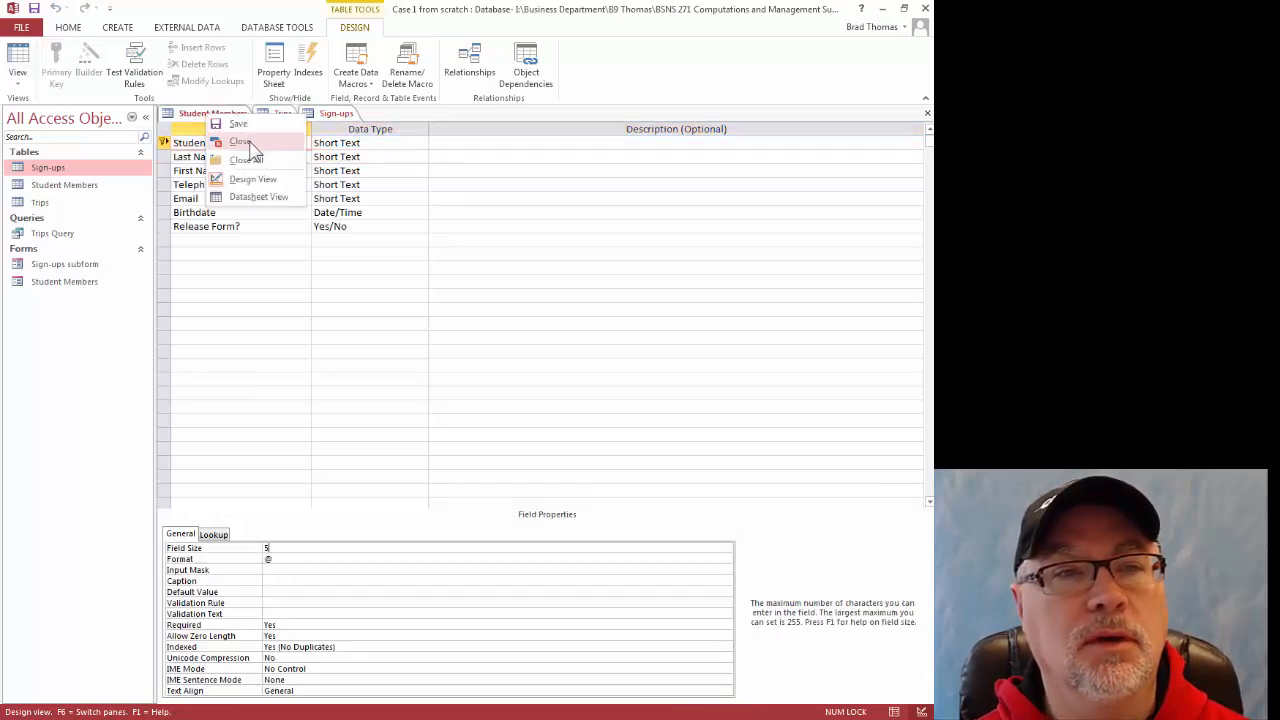
left_click(248, 144)
right_click(224, 113)
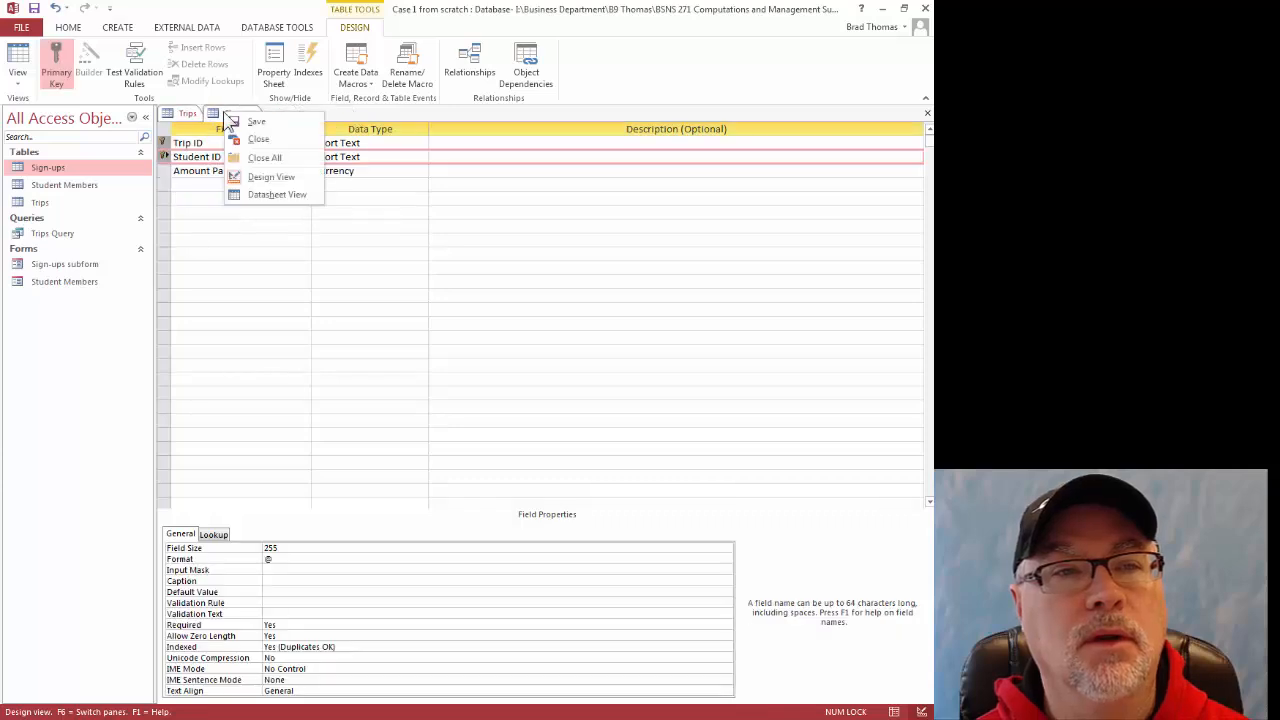
left_click(258, 168)
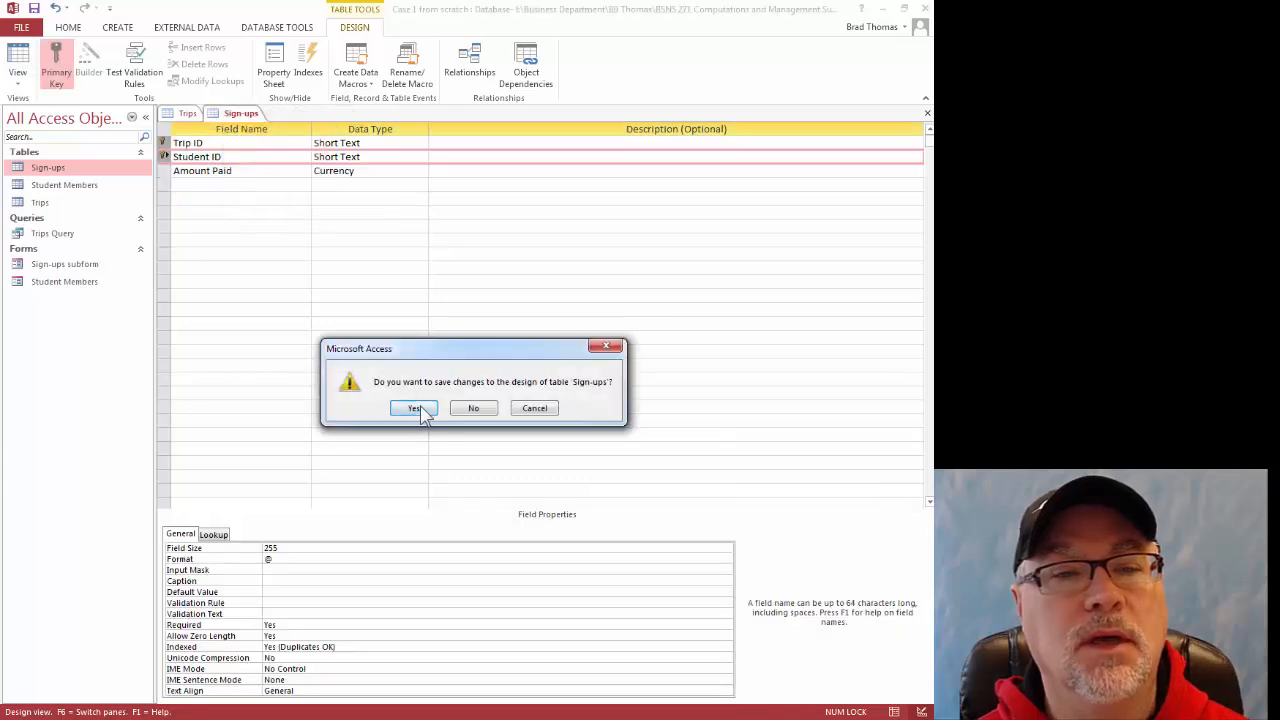
left_click(420, 410)
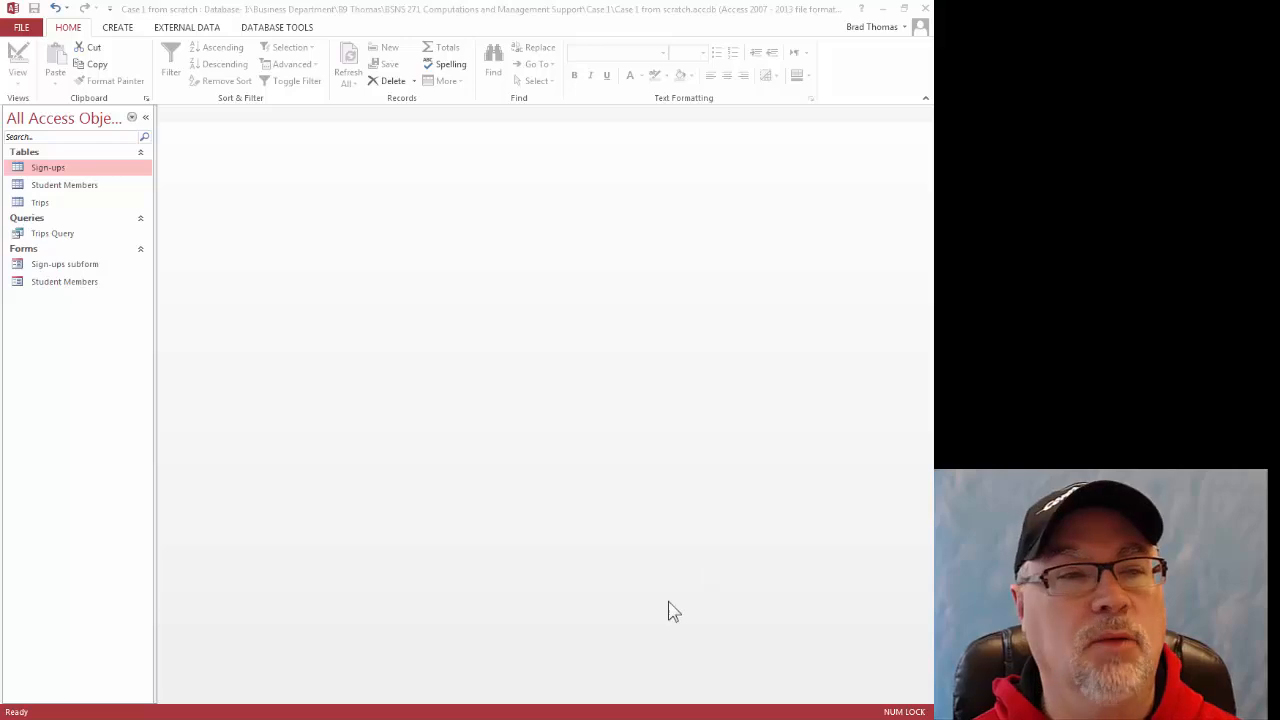
- Review the existing Student Members form by paging through the first several student records and their trips, and close it
double_click(60, 283)
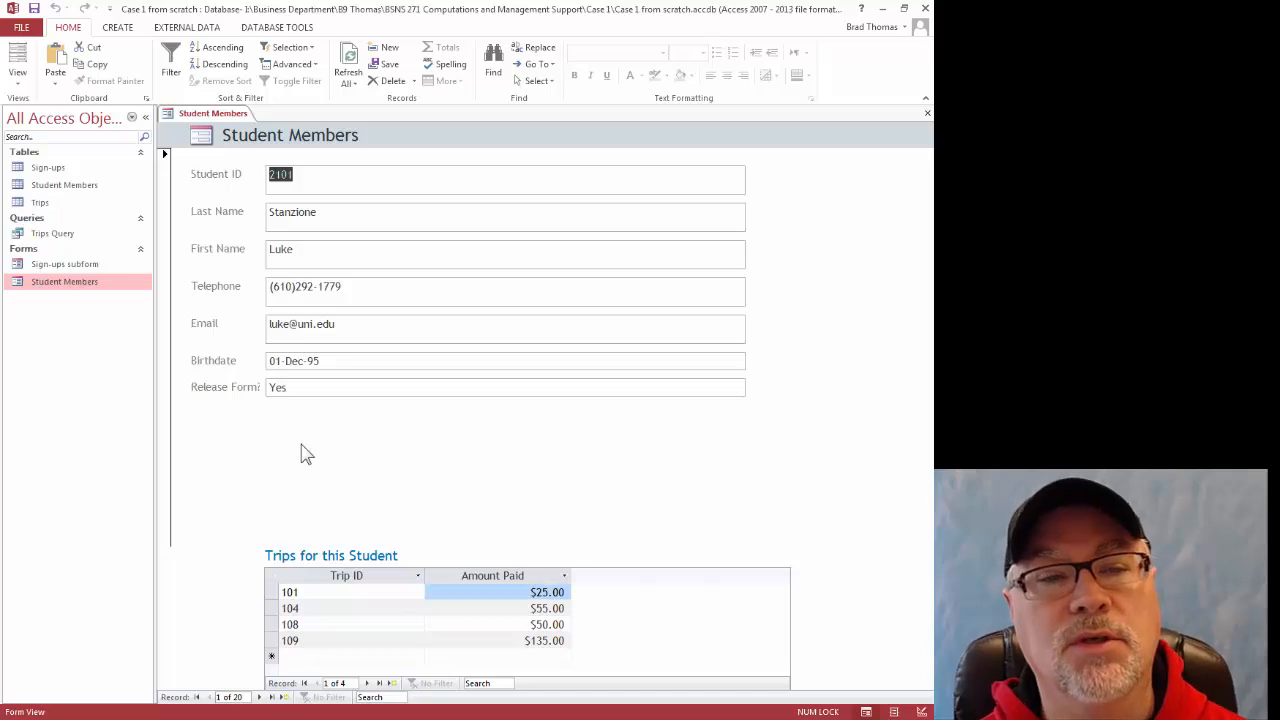
left_click(258, 698)
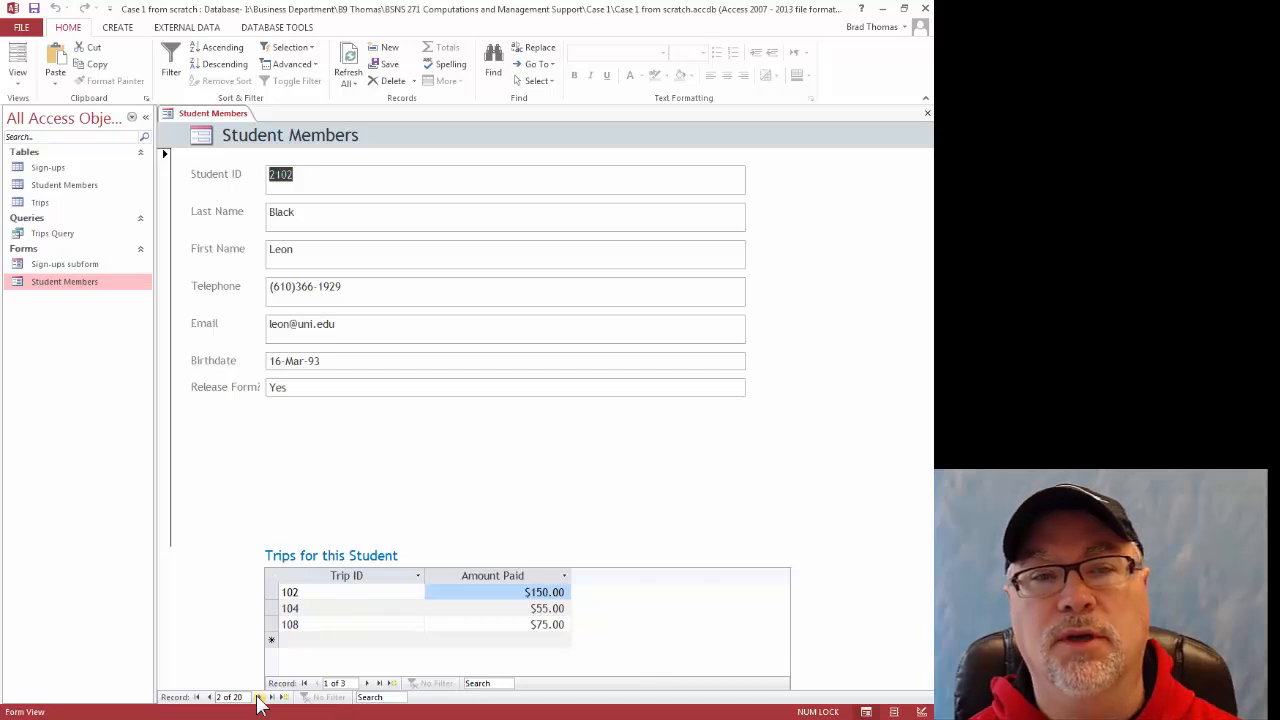
left_click(258, 698)
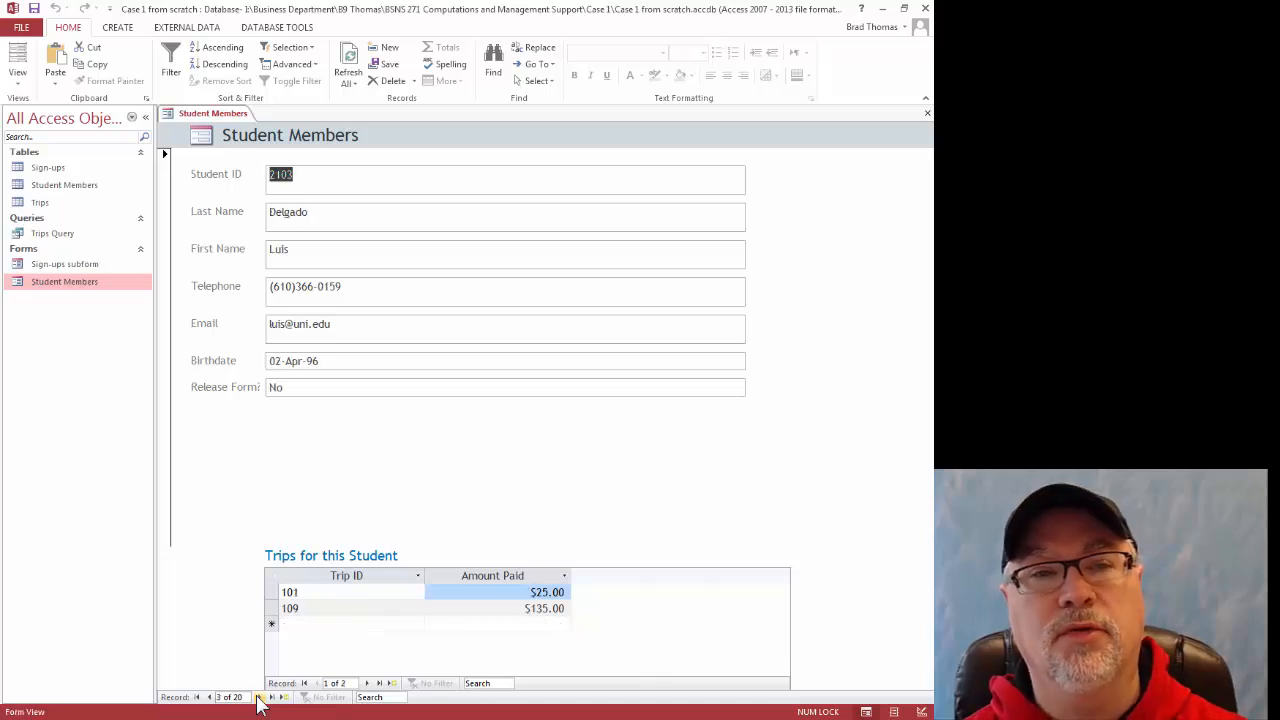
left_click(258, 698)
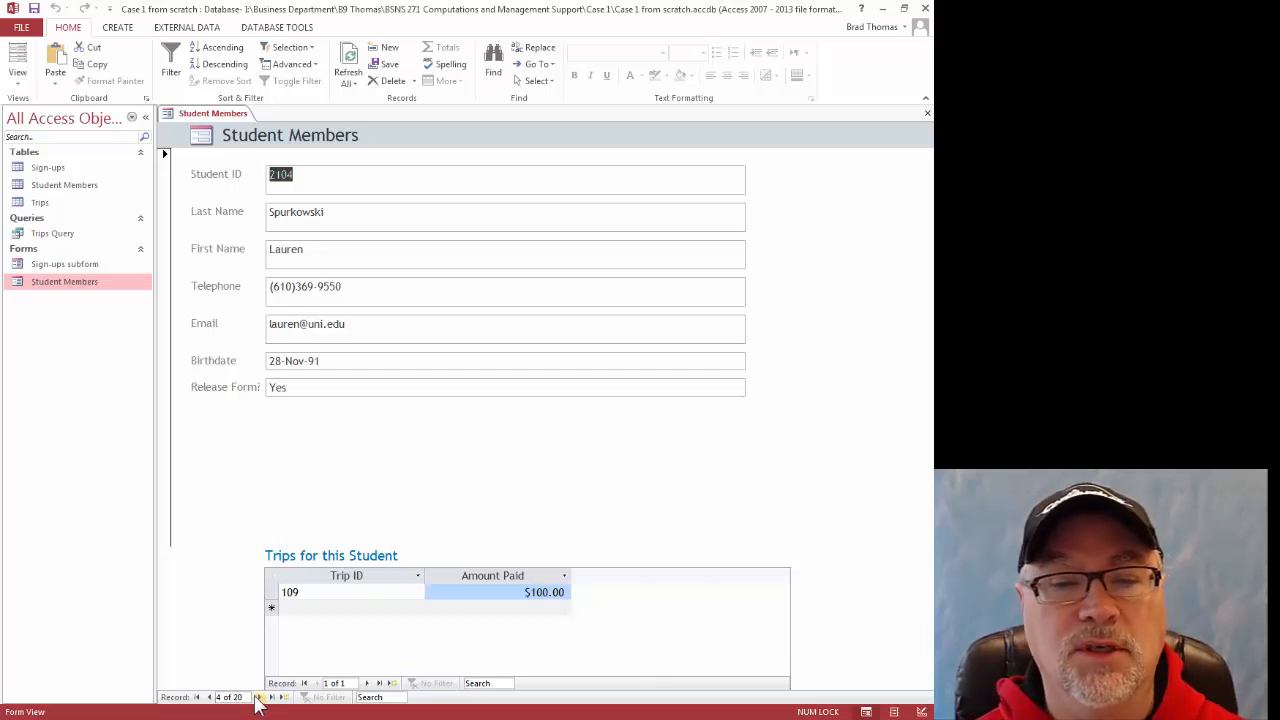
left_click(257, 698)
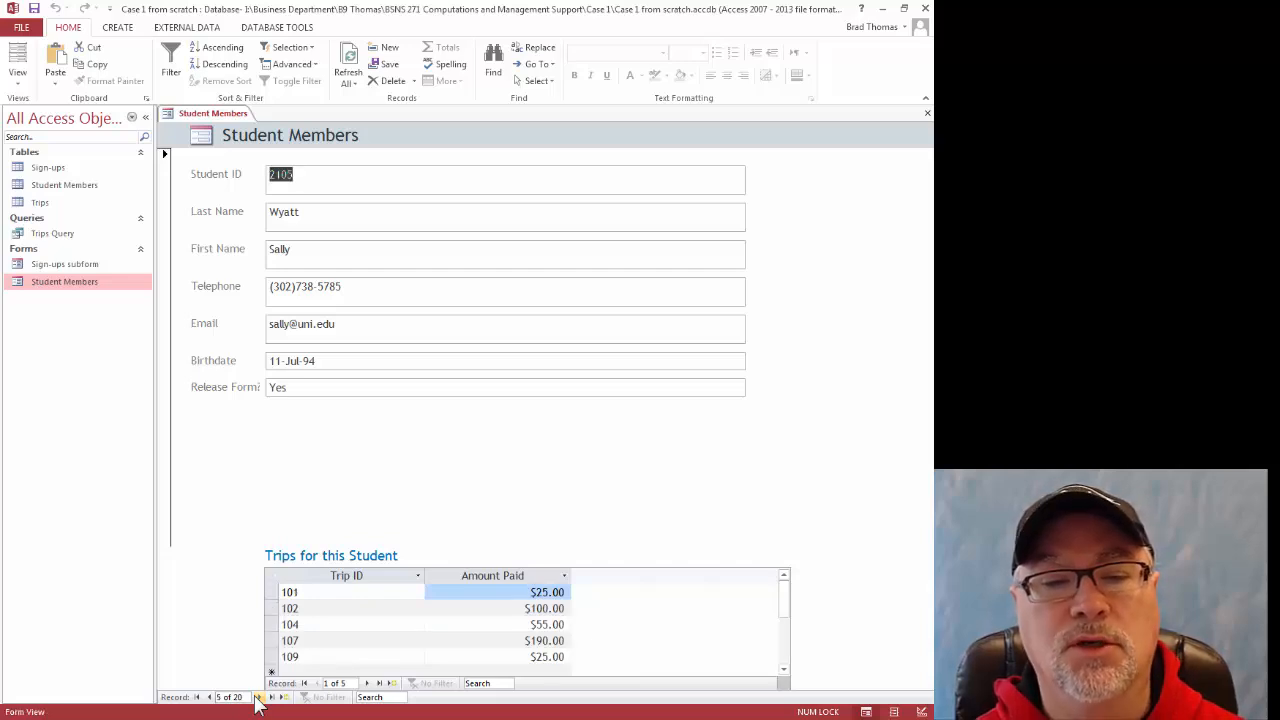
left_click(258, 698)
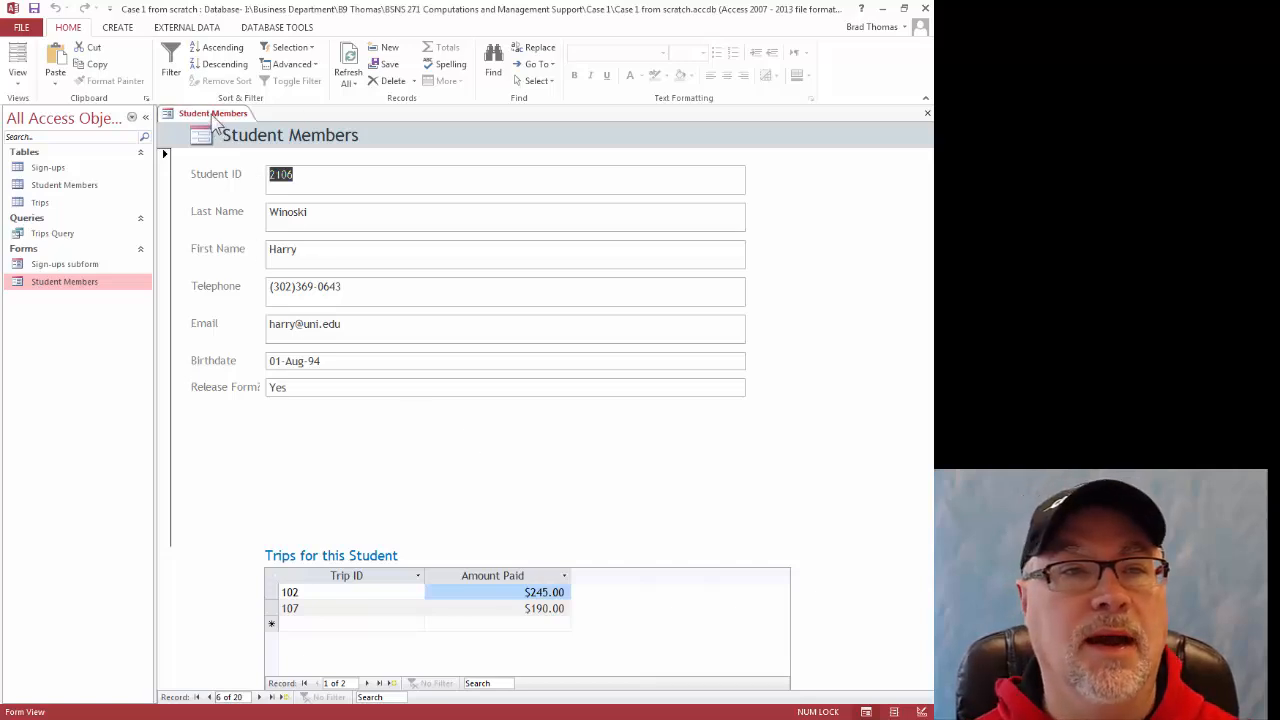
right_click(215, 118)
left_click(247, 143)
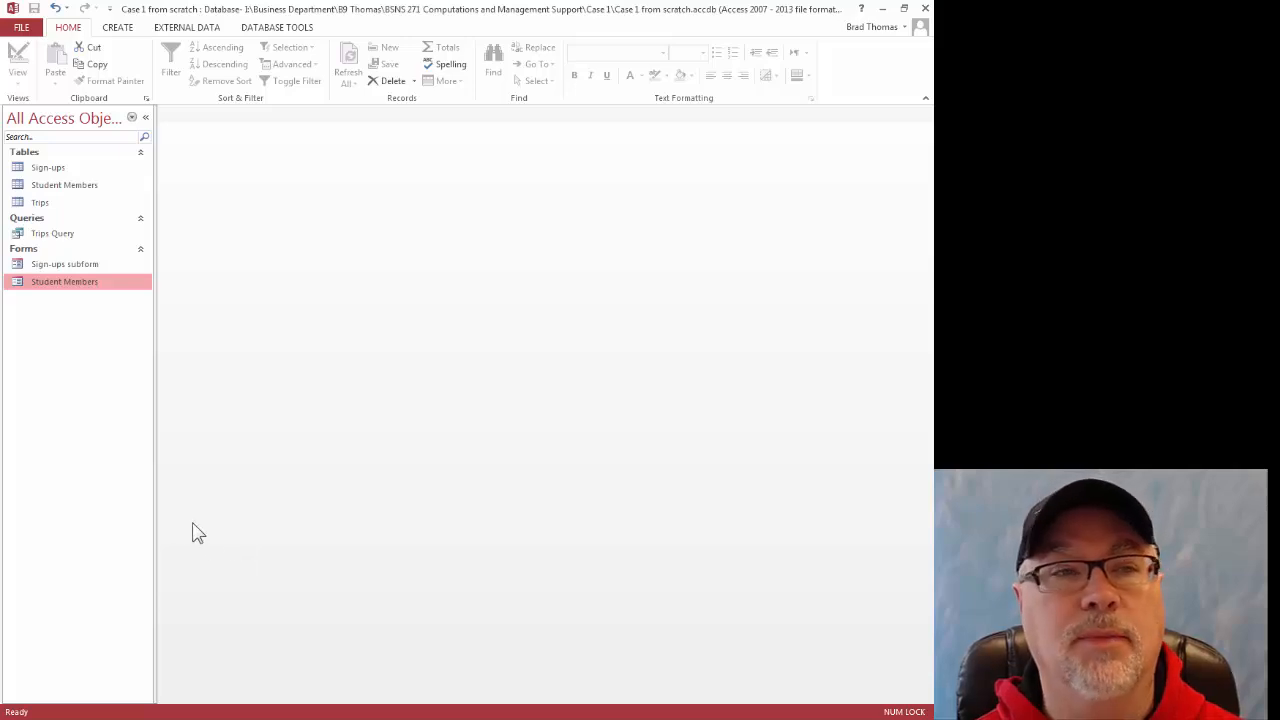
- Create a new form based on the Student Members table
left_click(55, 189)
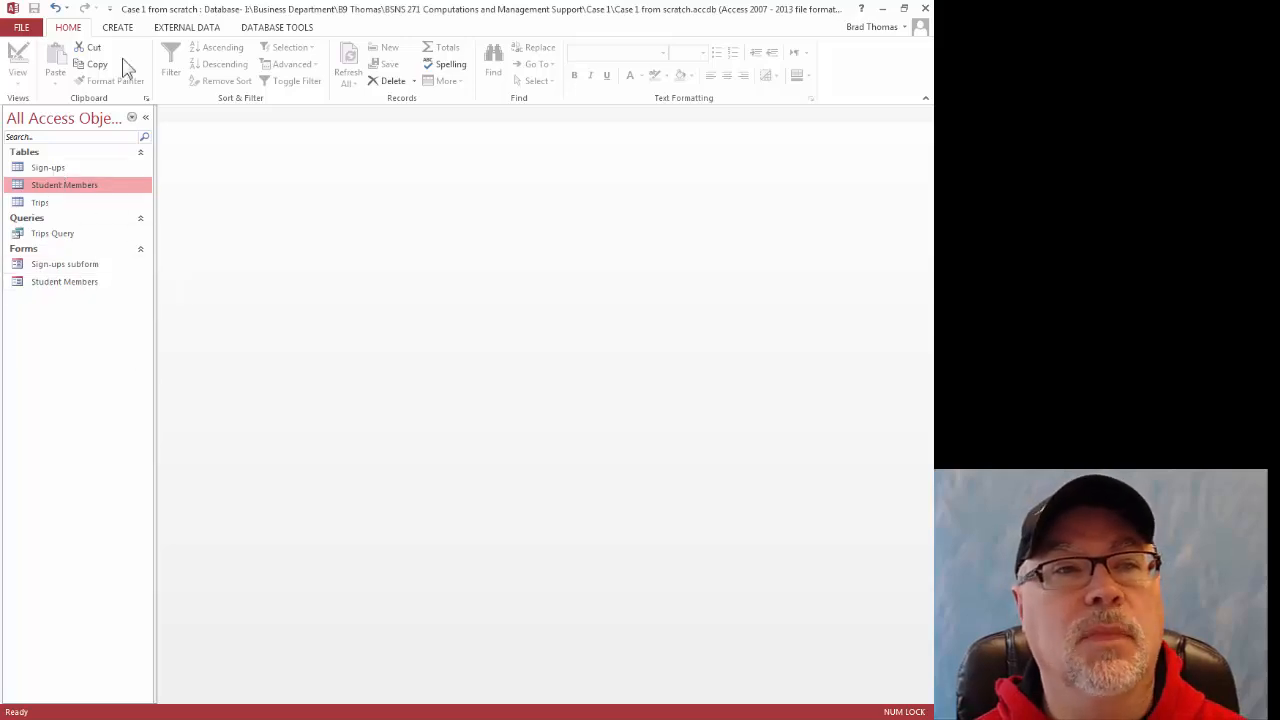
left_click(118, 28)
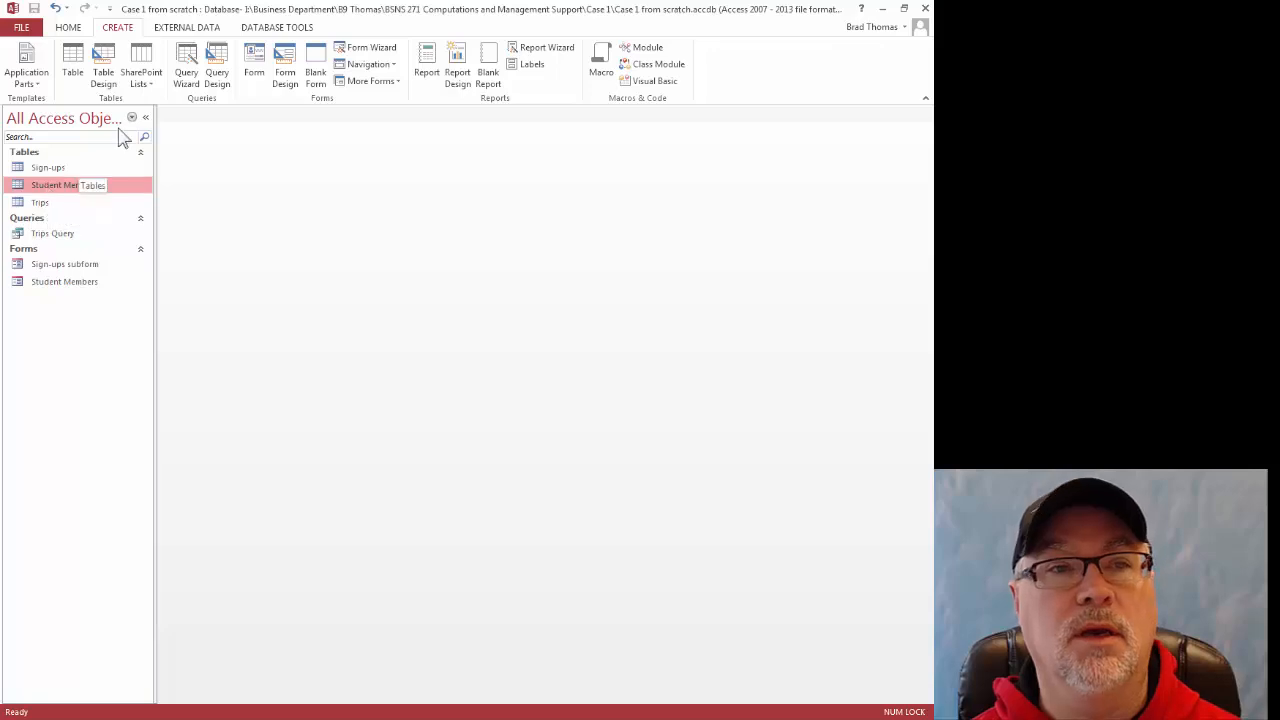
left_click(255, 64)
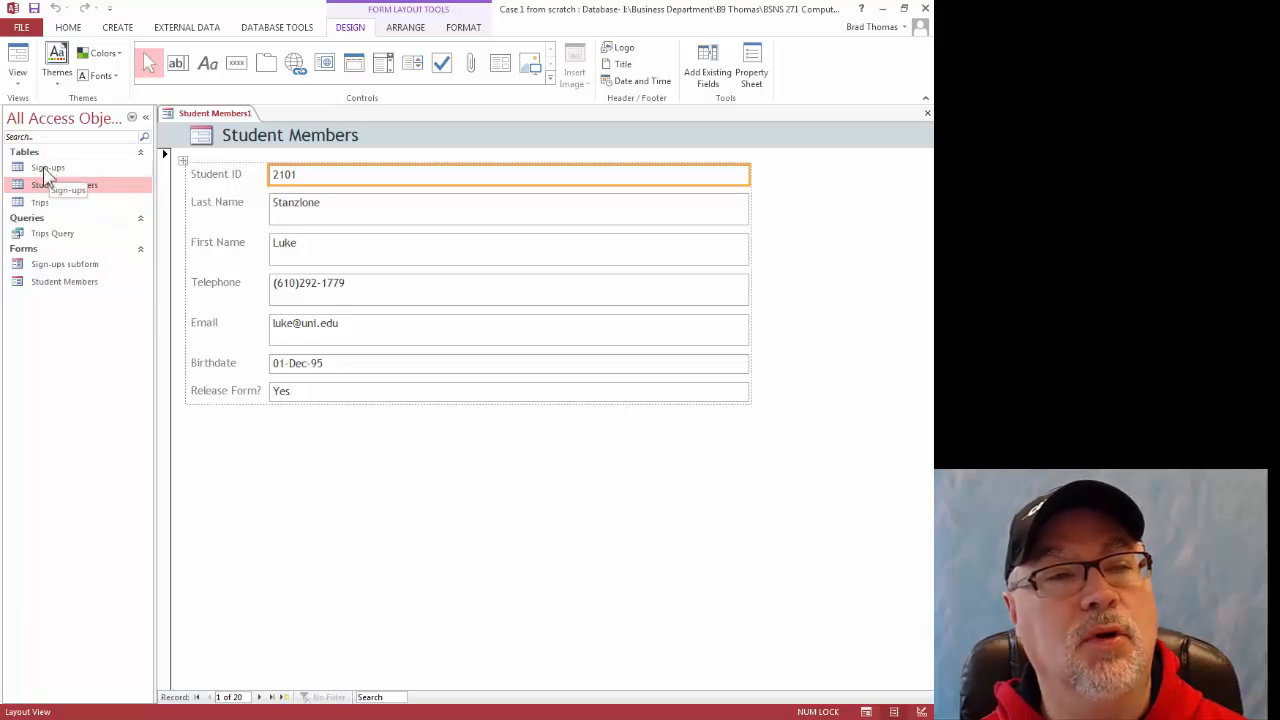
- In Design View, add the Sign-ups table to the form as a subform linked by Student ID and named "Class example"
mouse_move(45, 172)
left_mouse_down()
mouse_move(291, 178)
mouse_move(94, 157)
mouse_move(60, 178)
left_mouse_up()
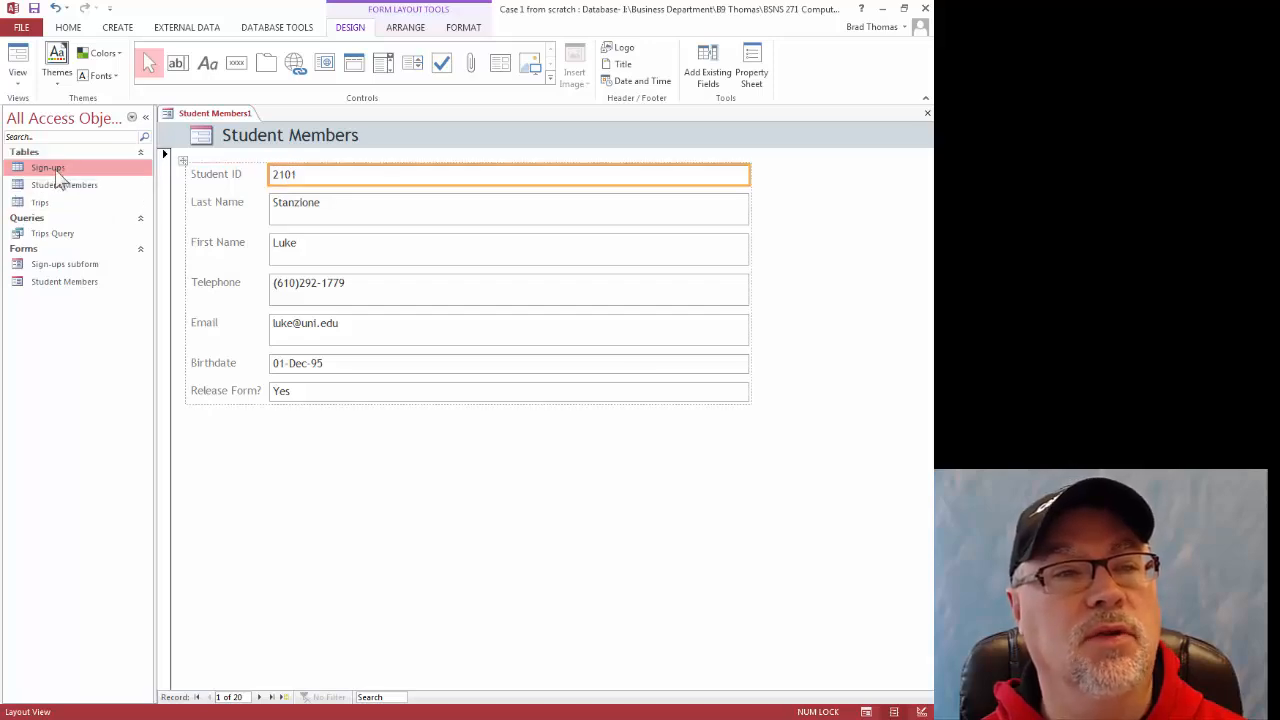
left_click(922, 711)
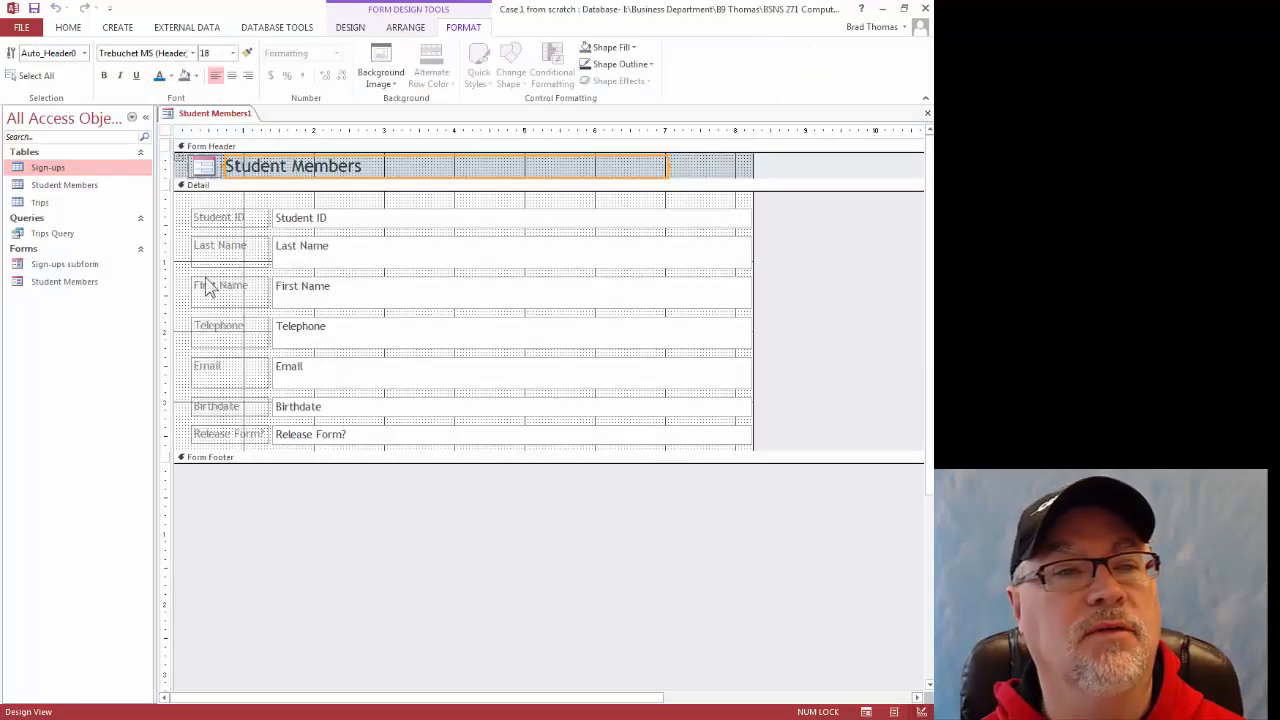
left_click_drag(49, 167, 296, 218)
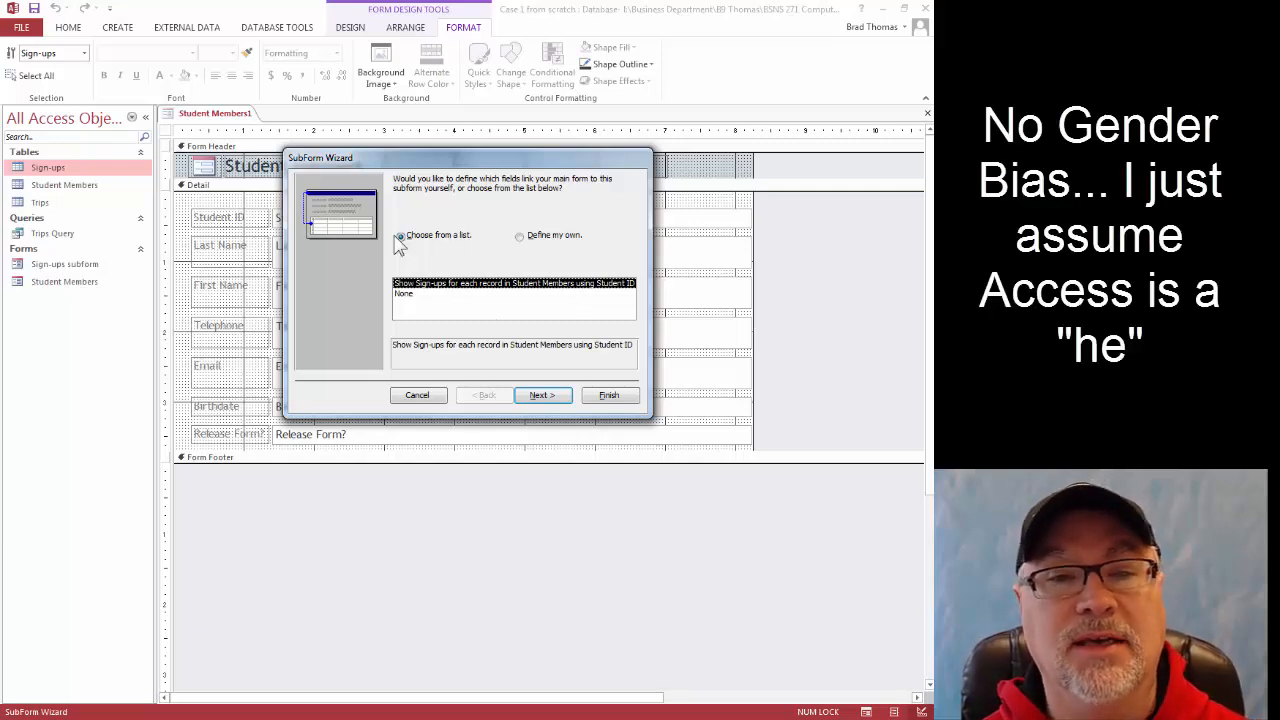
left_click(549, 398)
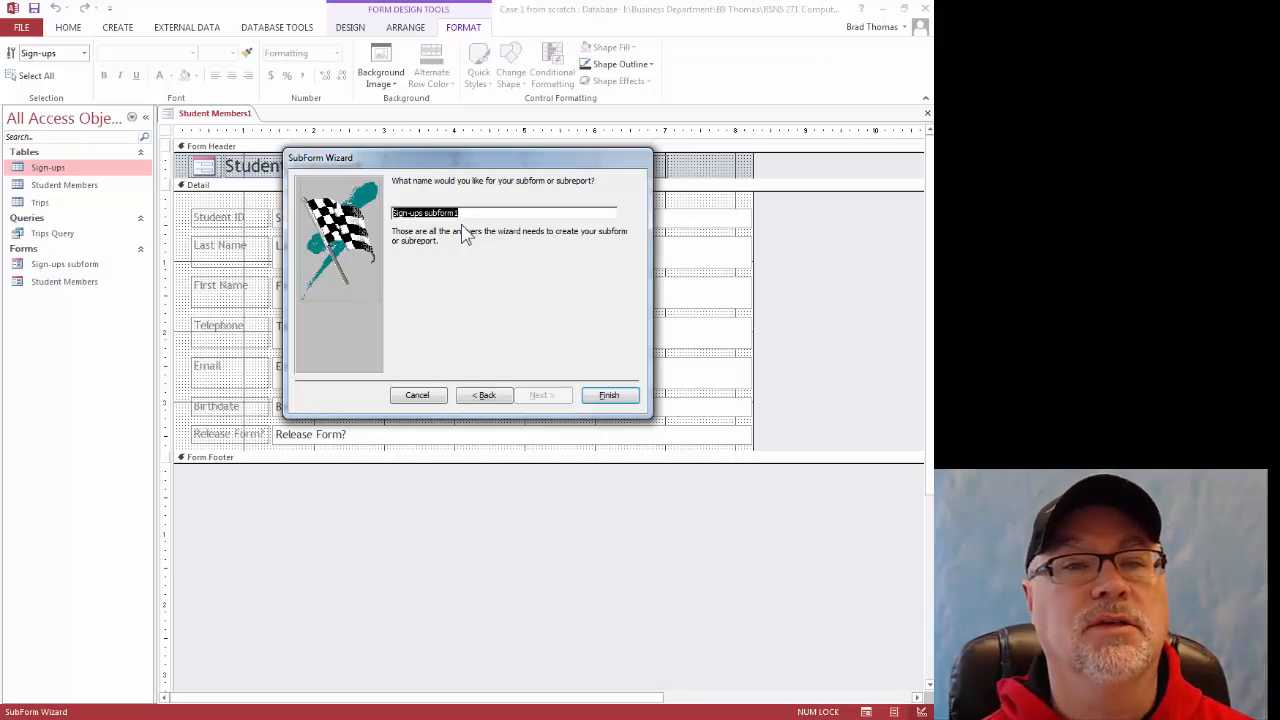
type("Class")
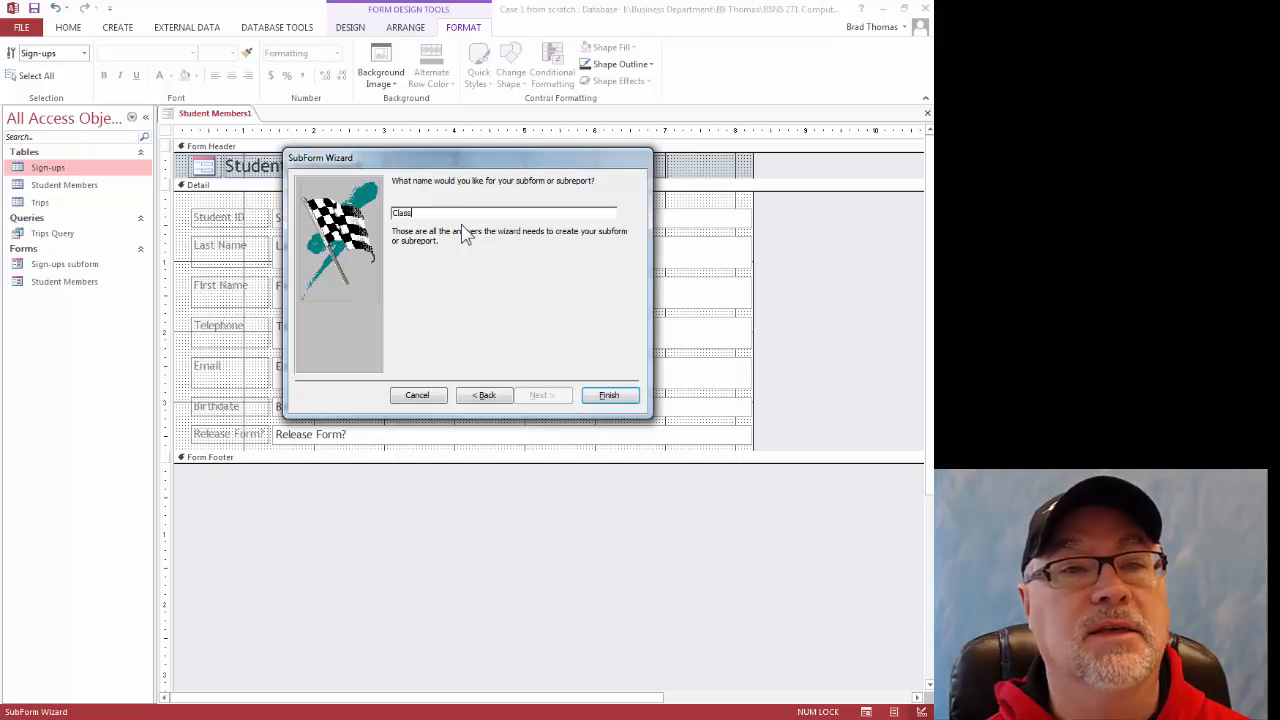
type(" example")
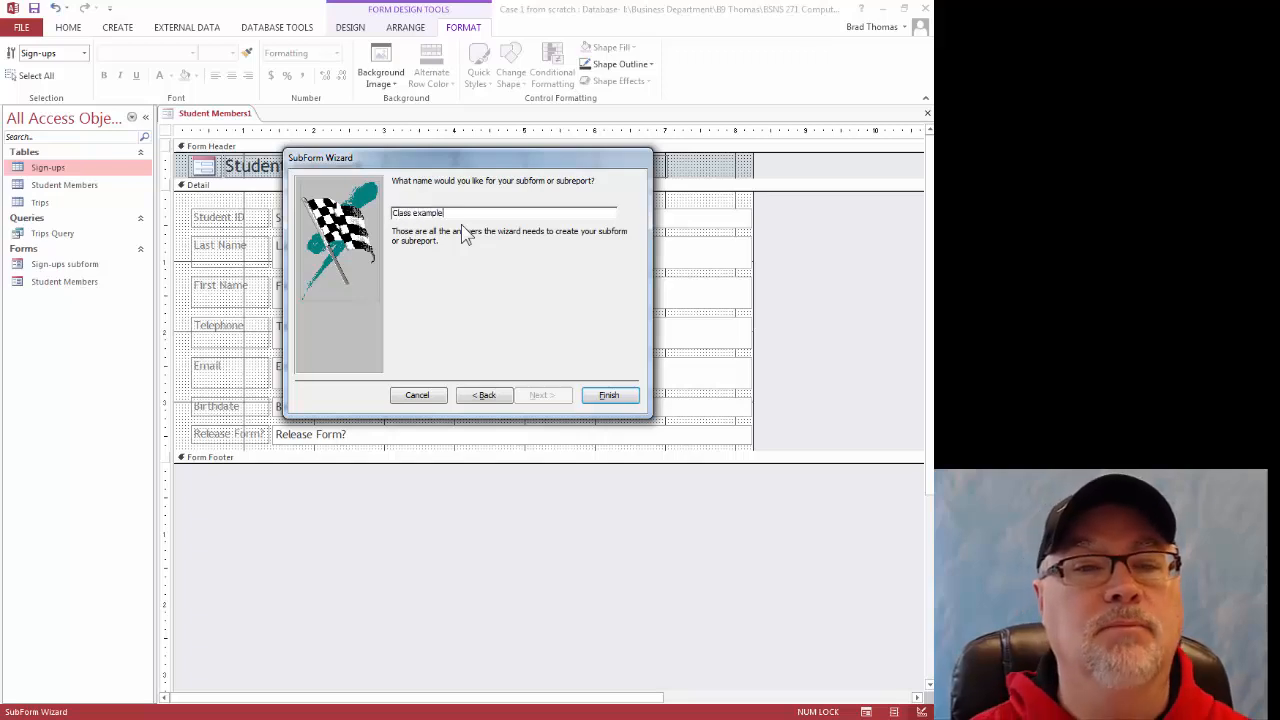
left_click(616, 397)
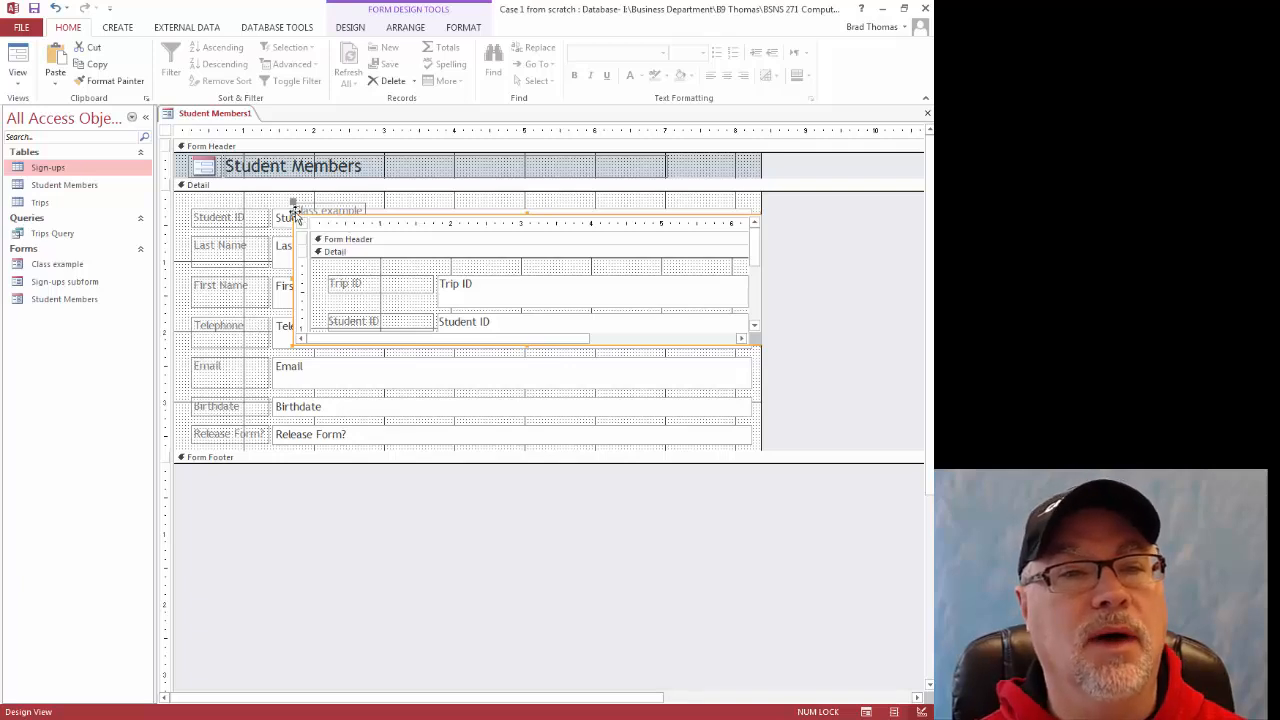
- Move the subform below the Release Form? field in the form's Detail section
left_click_drag(296, 217, 289, 486)
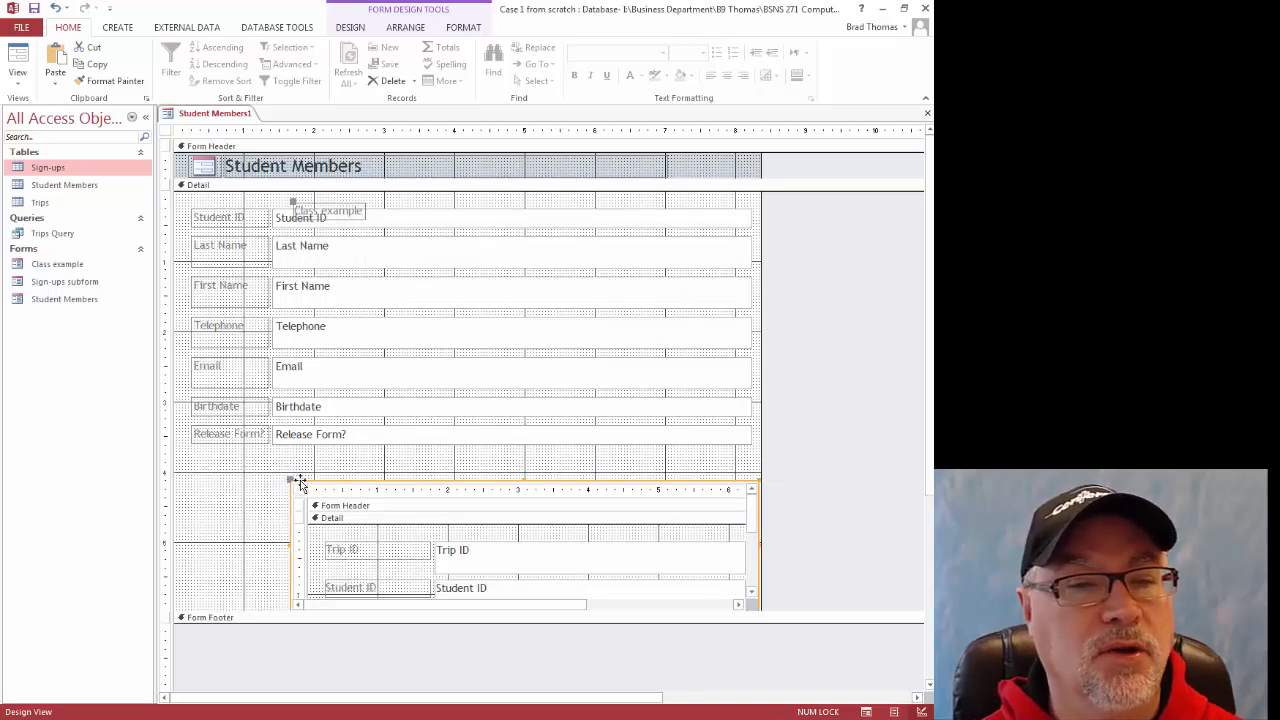
left_click_drag(300, 483, 297, 465)
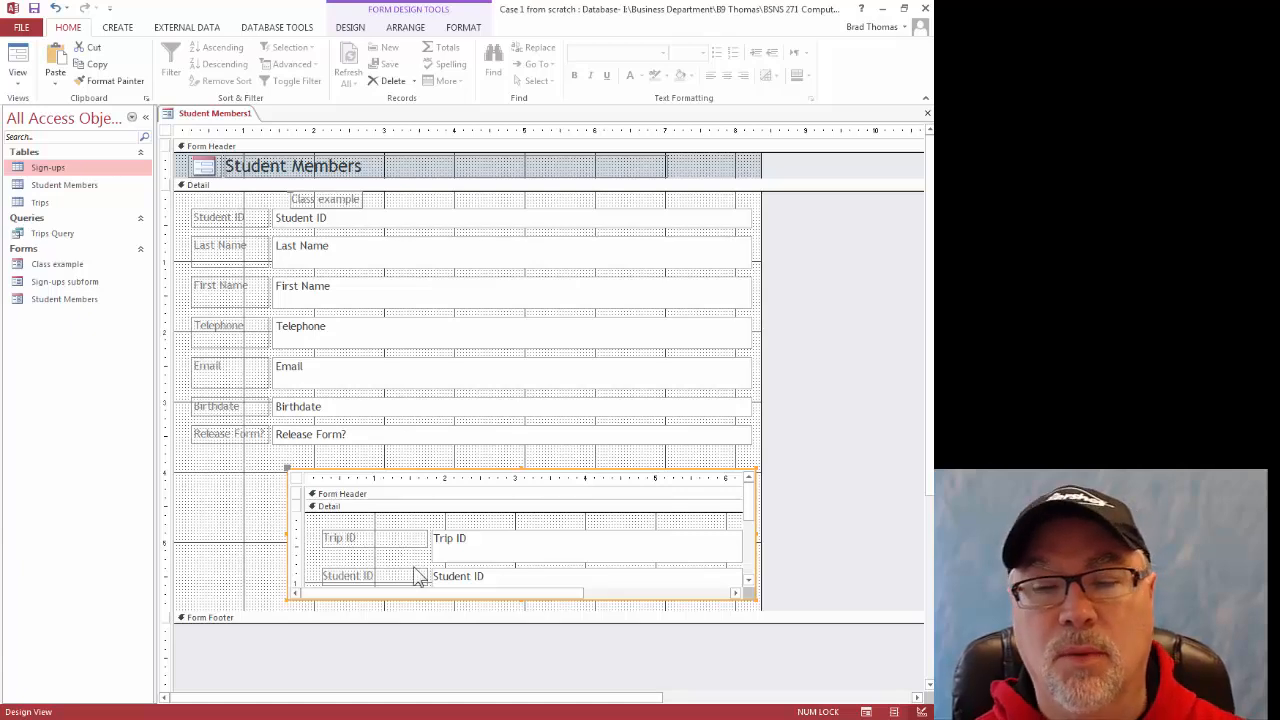
- Show the form in Form View and page through the first five student records to check their linked trips
left_click(866, 712)
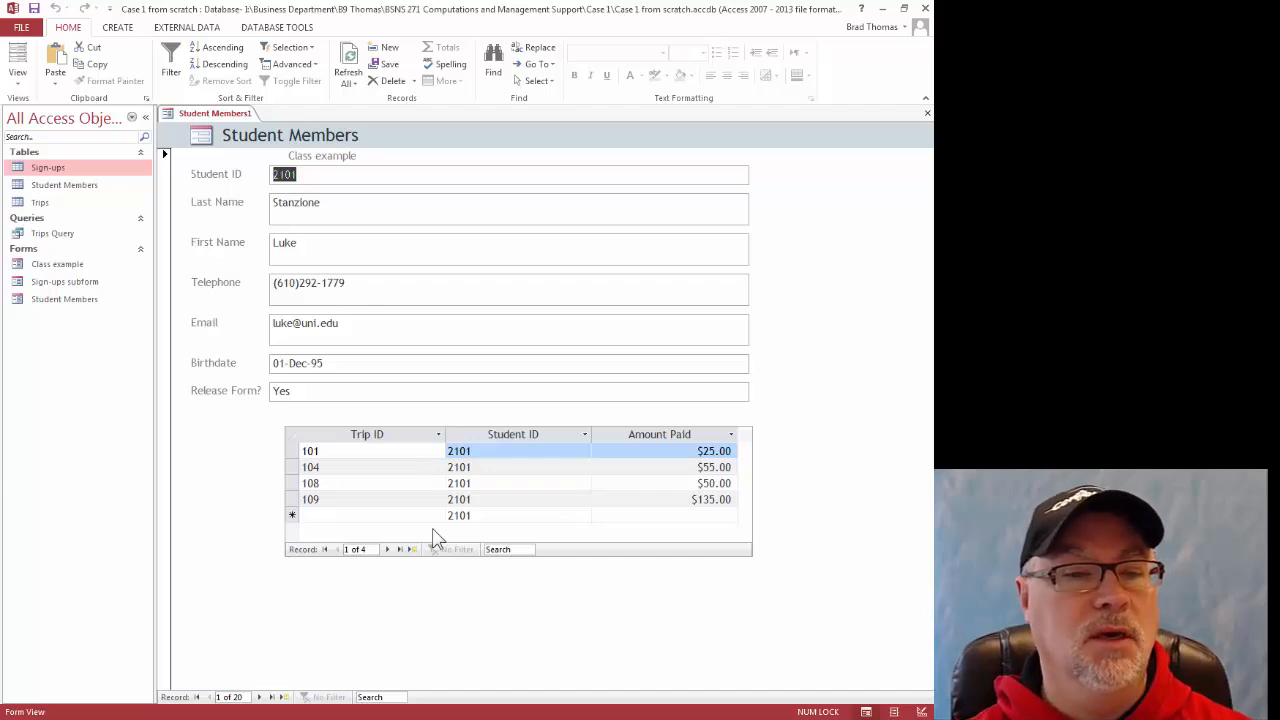
left_click(260, 698)
left_click(260, 698)
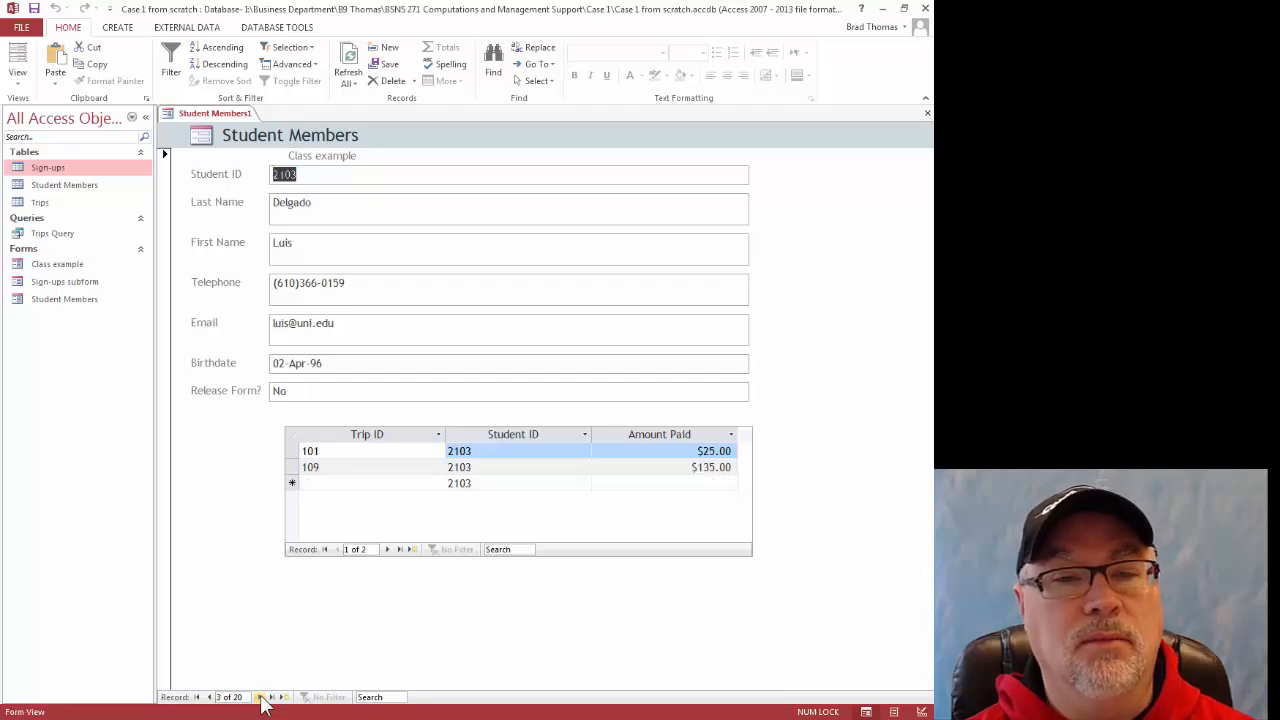
left_click(260, 698)
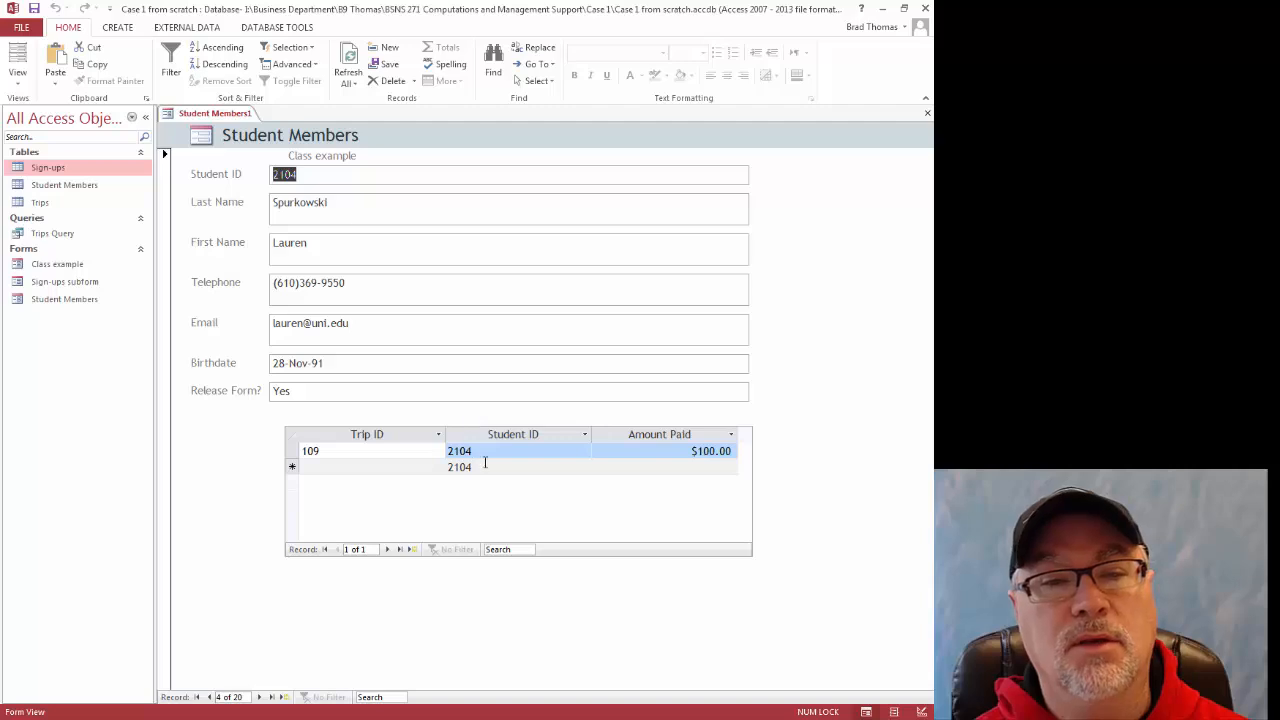
left_click(260, 698)
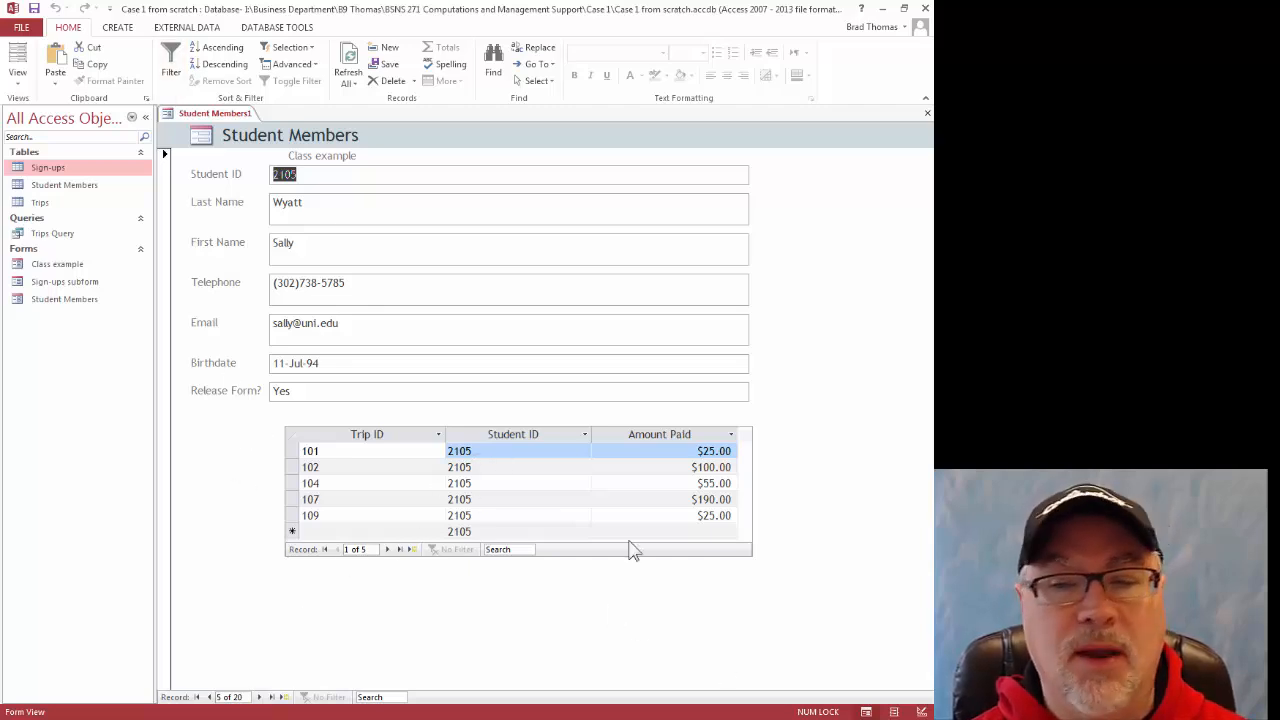
- In Design View, delete the Student ID field from the subform and the "Class example" label from the main form
left_click(921, 711)
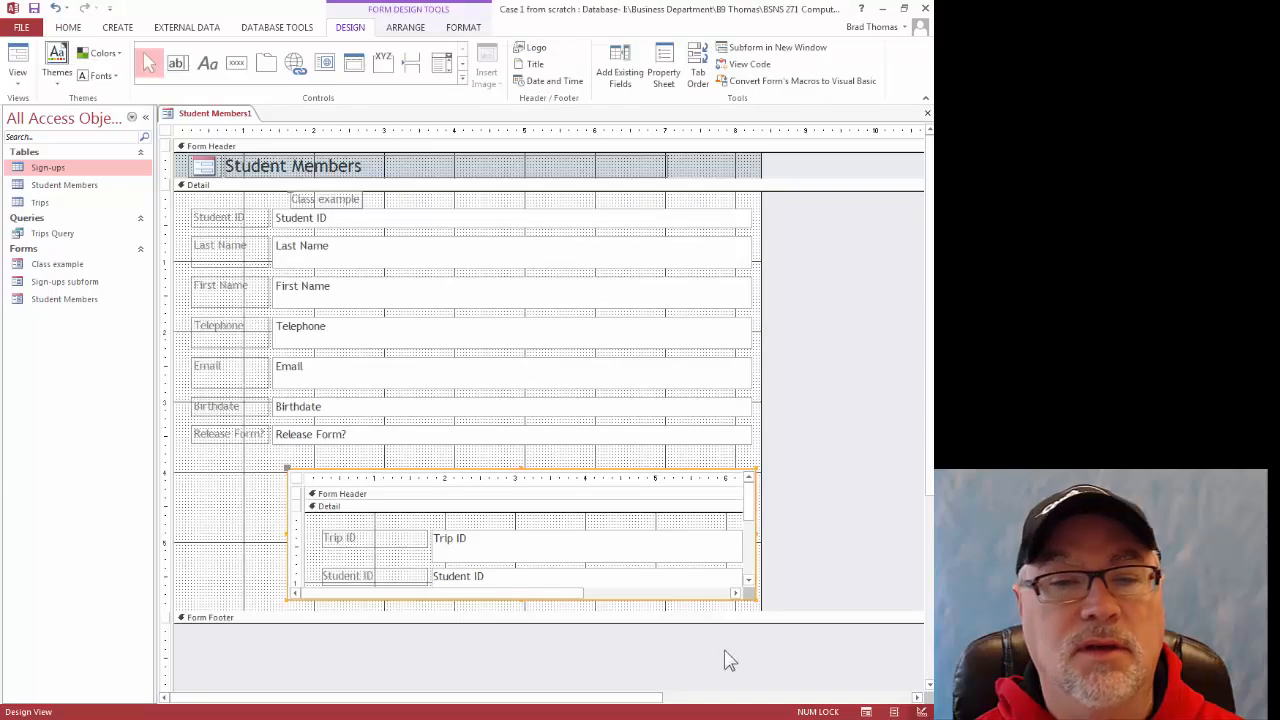
left_click(455, 580)
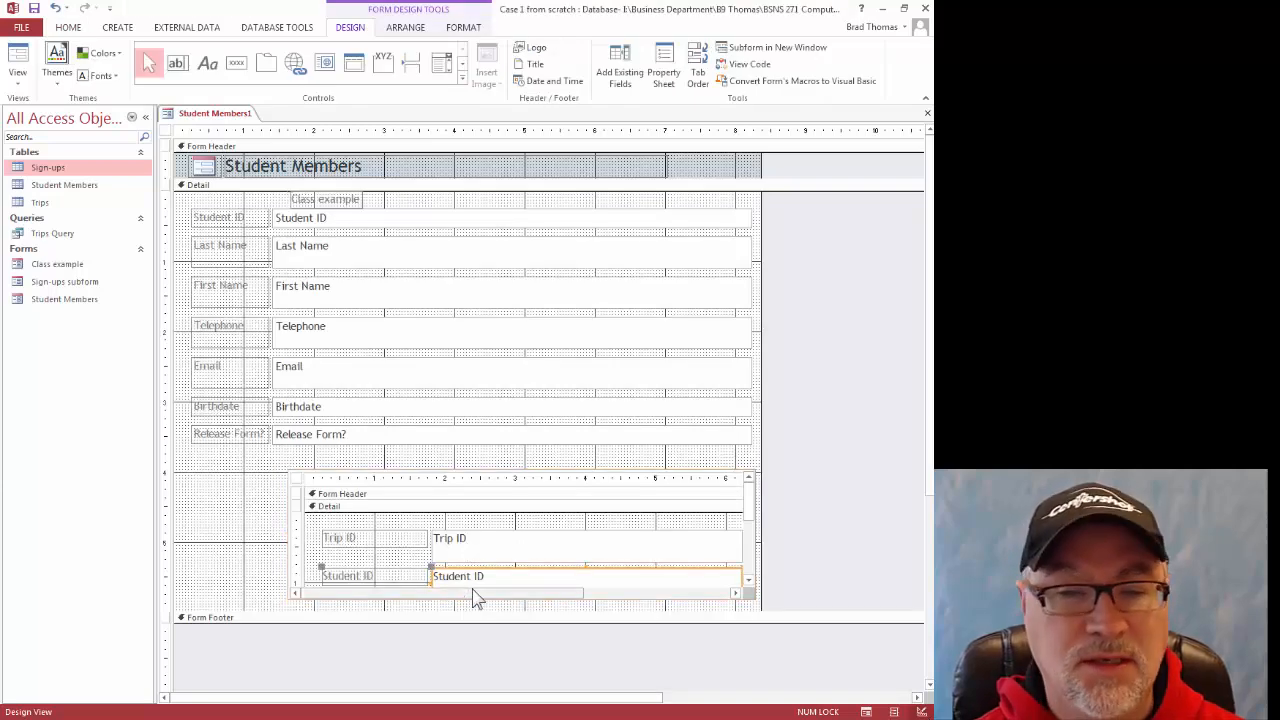
key("Delete")
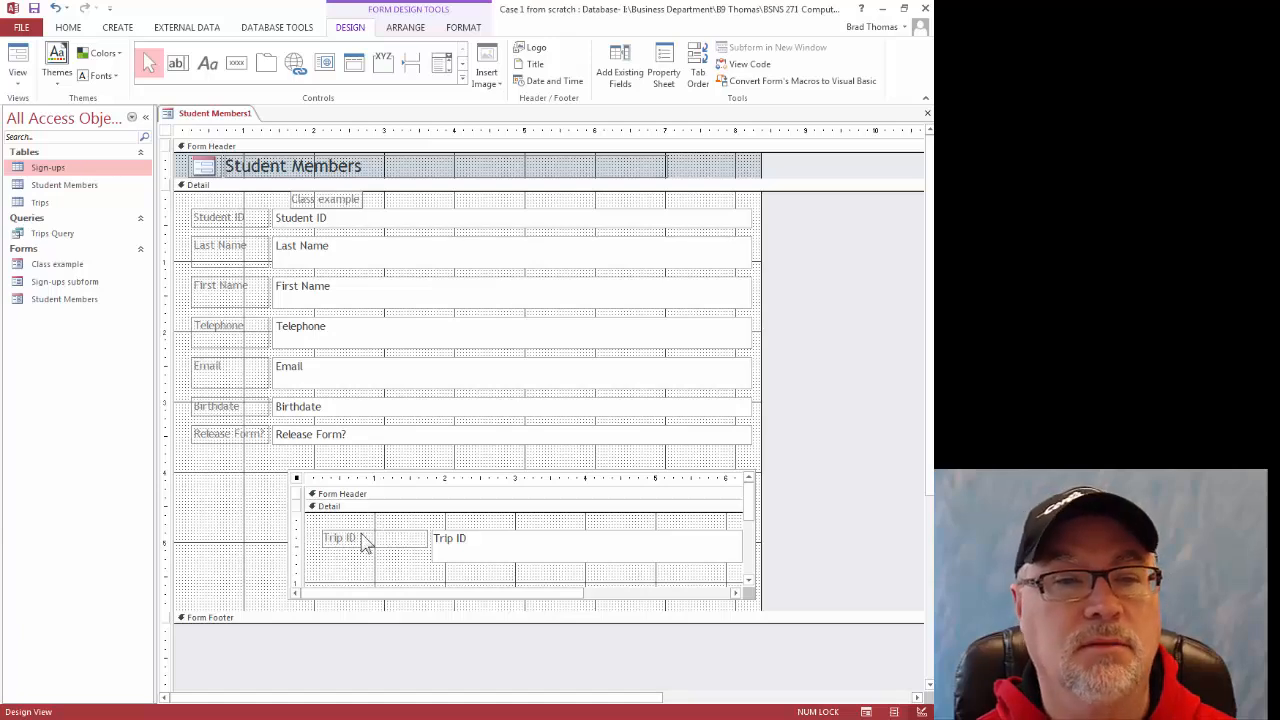
left_click(330, 202)
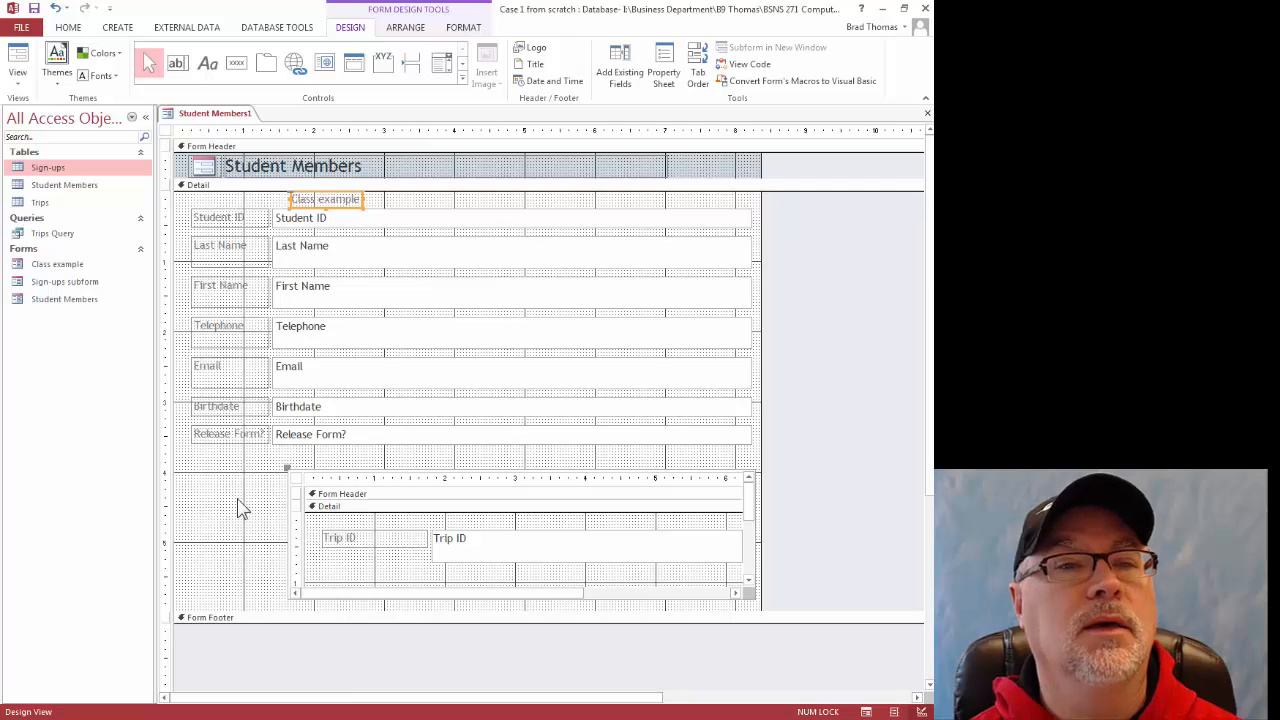
right_click(339, 193)
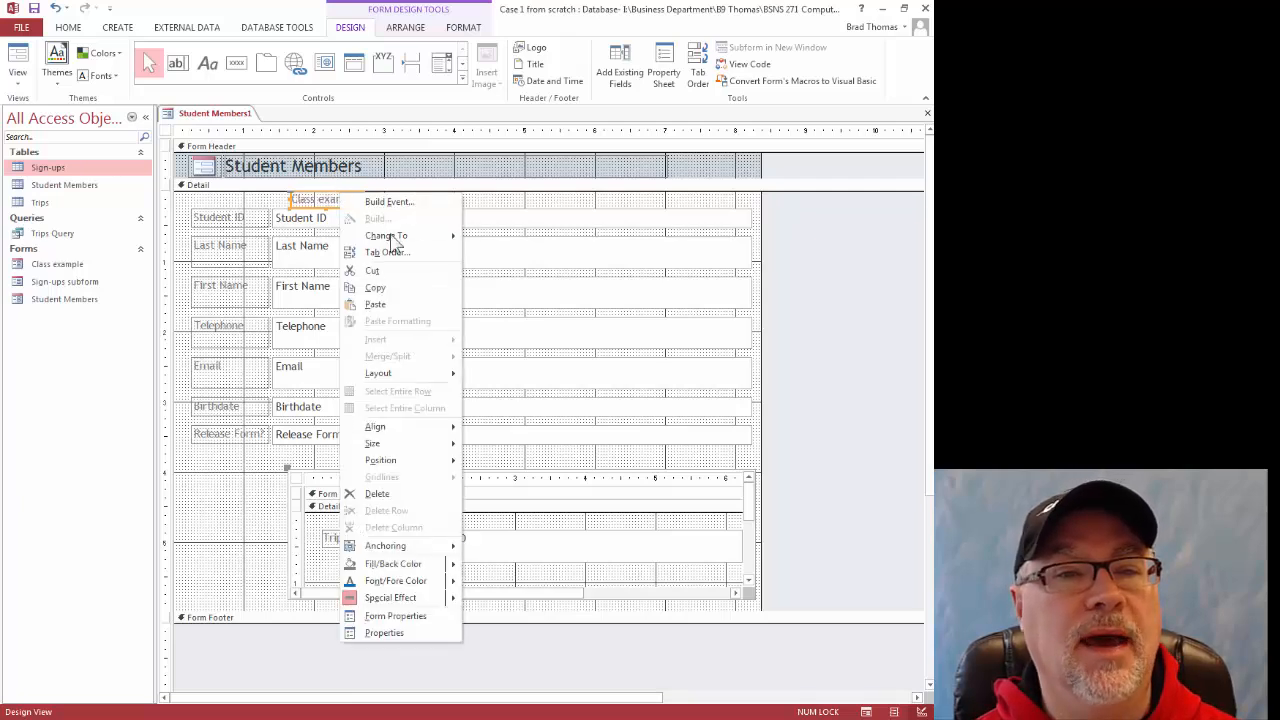
left_click(376, 493)
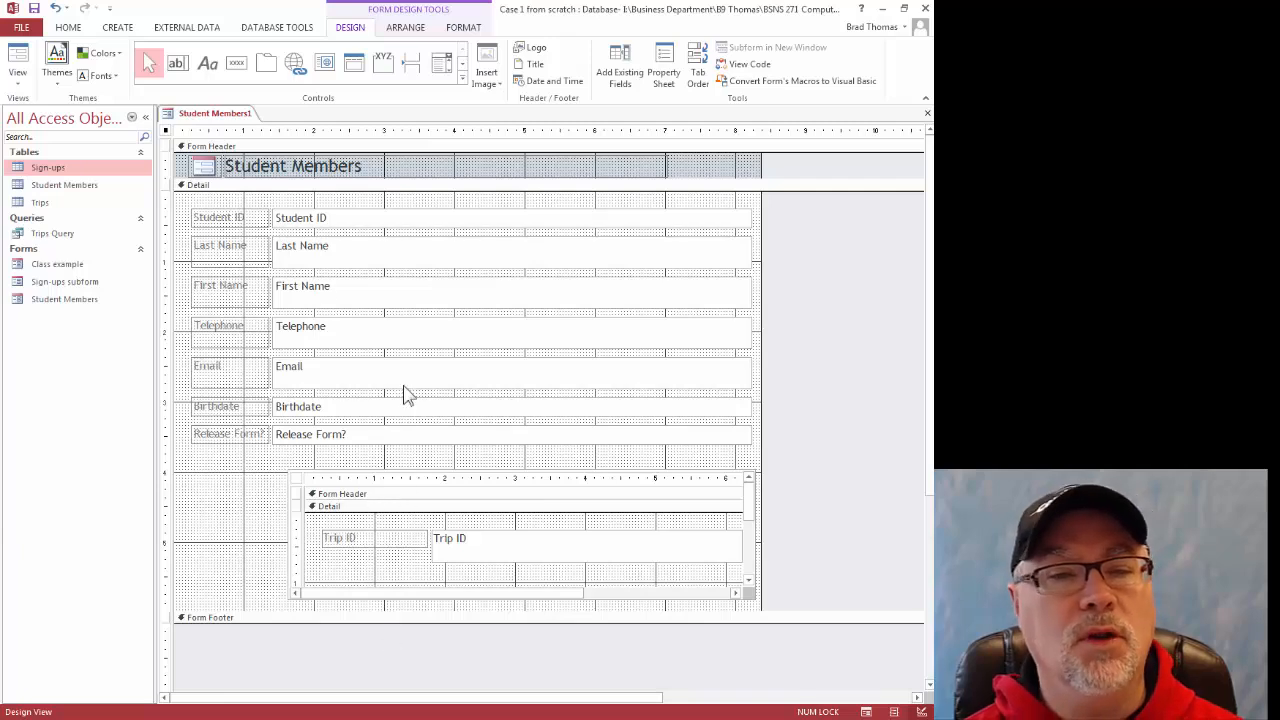
- Inspect the properties of the Detail and Form Header sections, and check the form in Form View
right_click(252, 468)
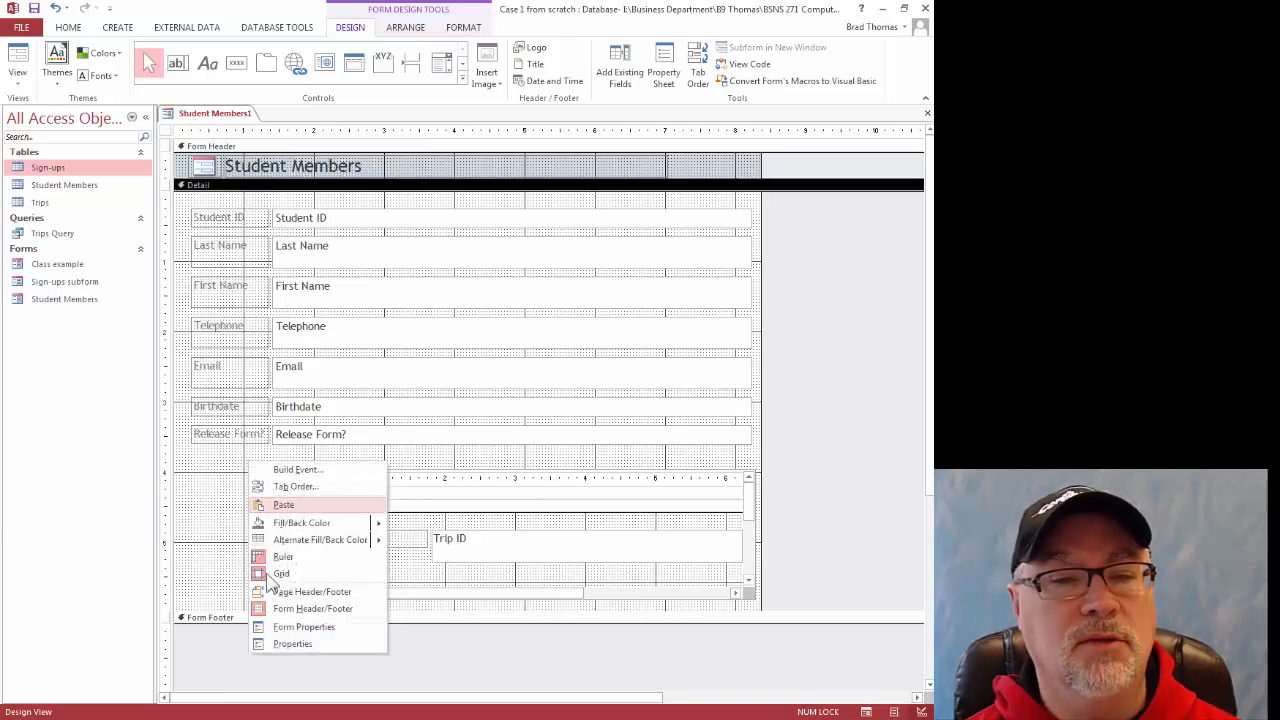
left_click(292, 644)
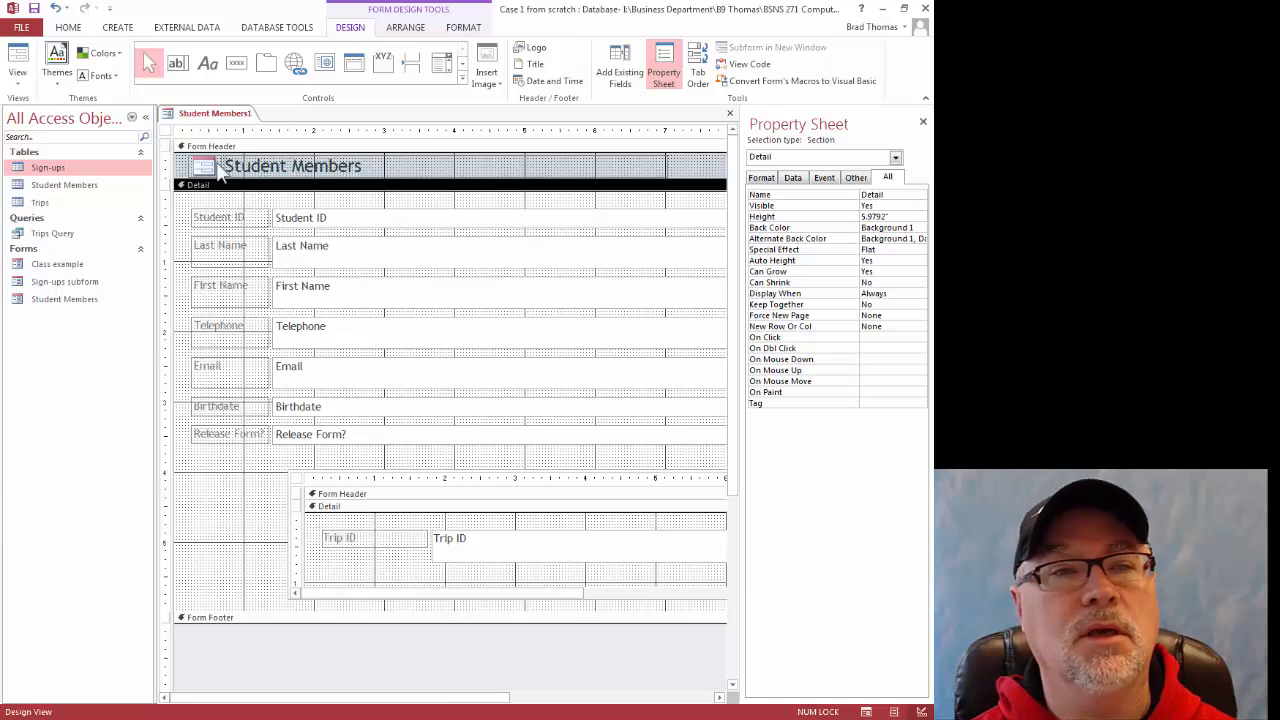
left_click(184, 170)
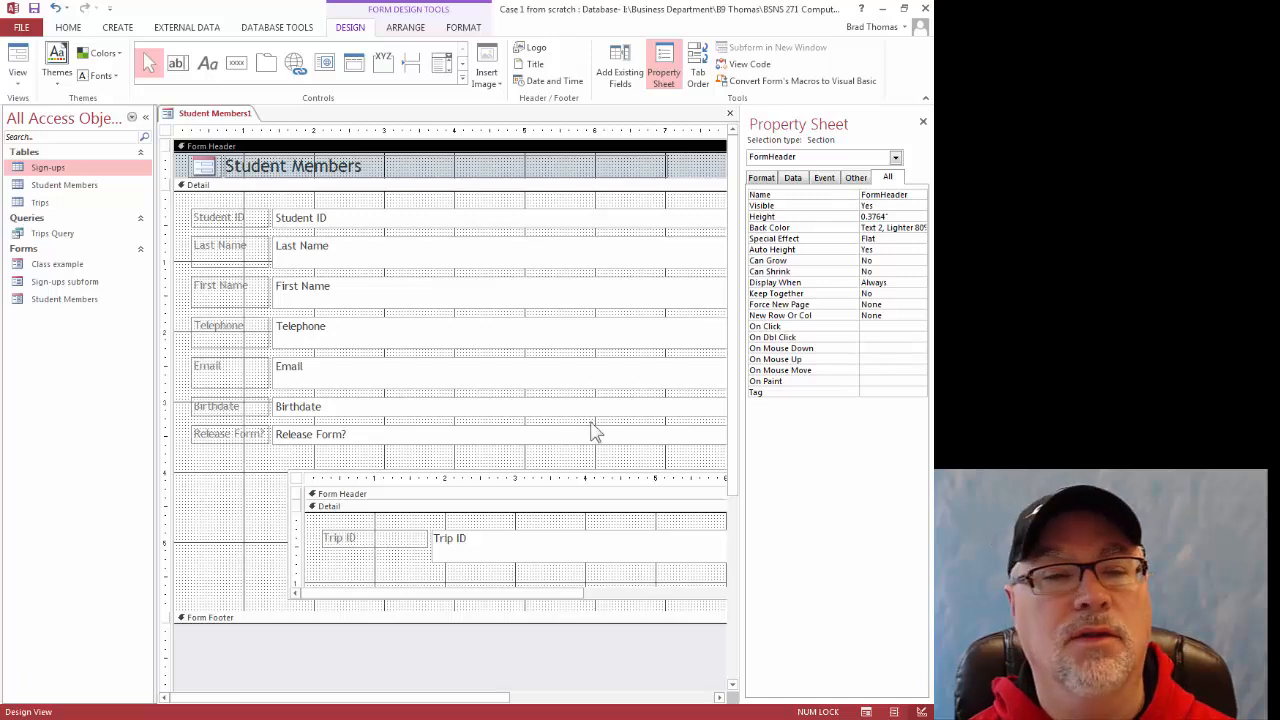
left_click(247, 509)
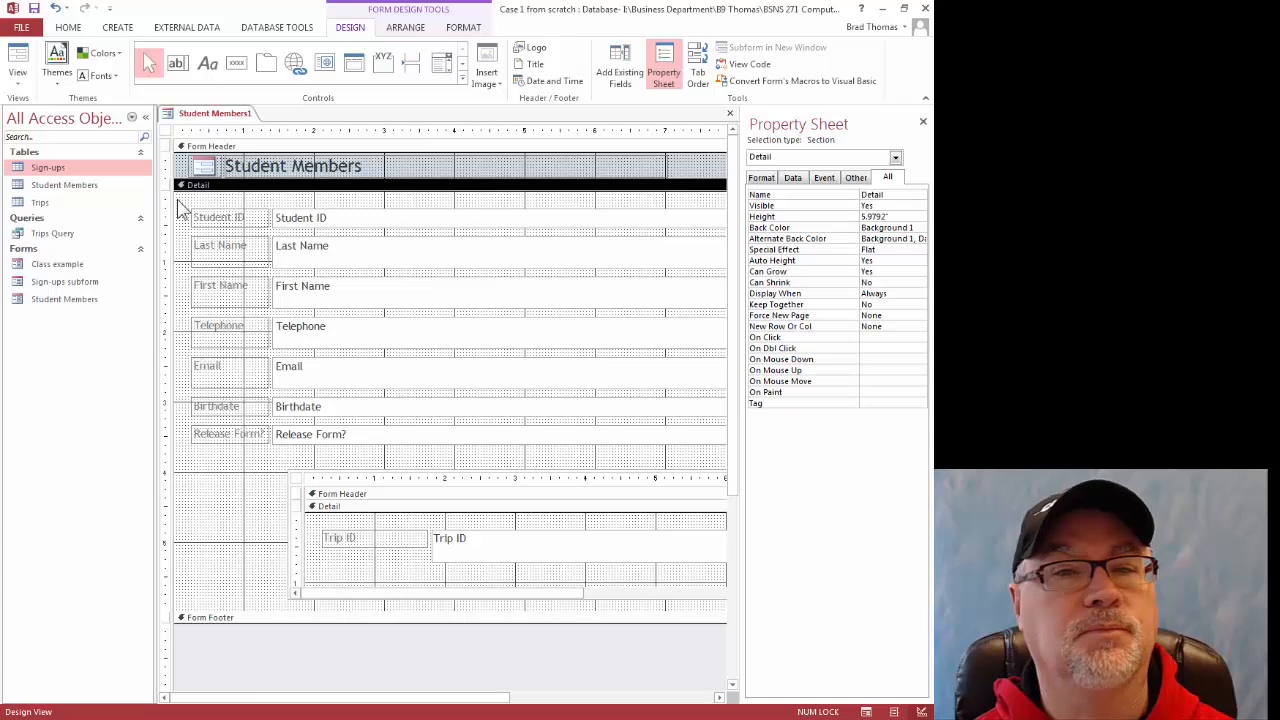
left_click(866, 711)
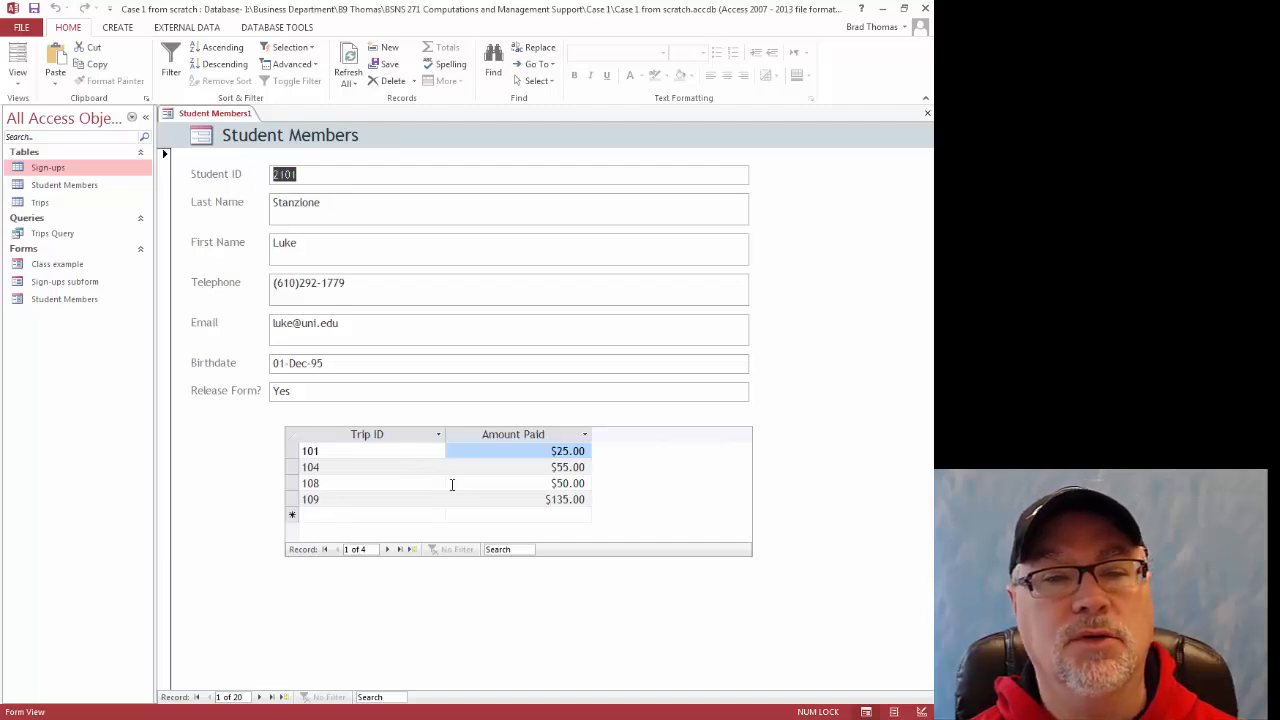
- Save the form as "Class Example with Sub" and close it
right_click(208, 118)
left_click(240, 126)
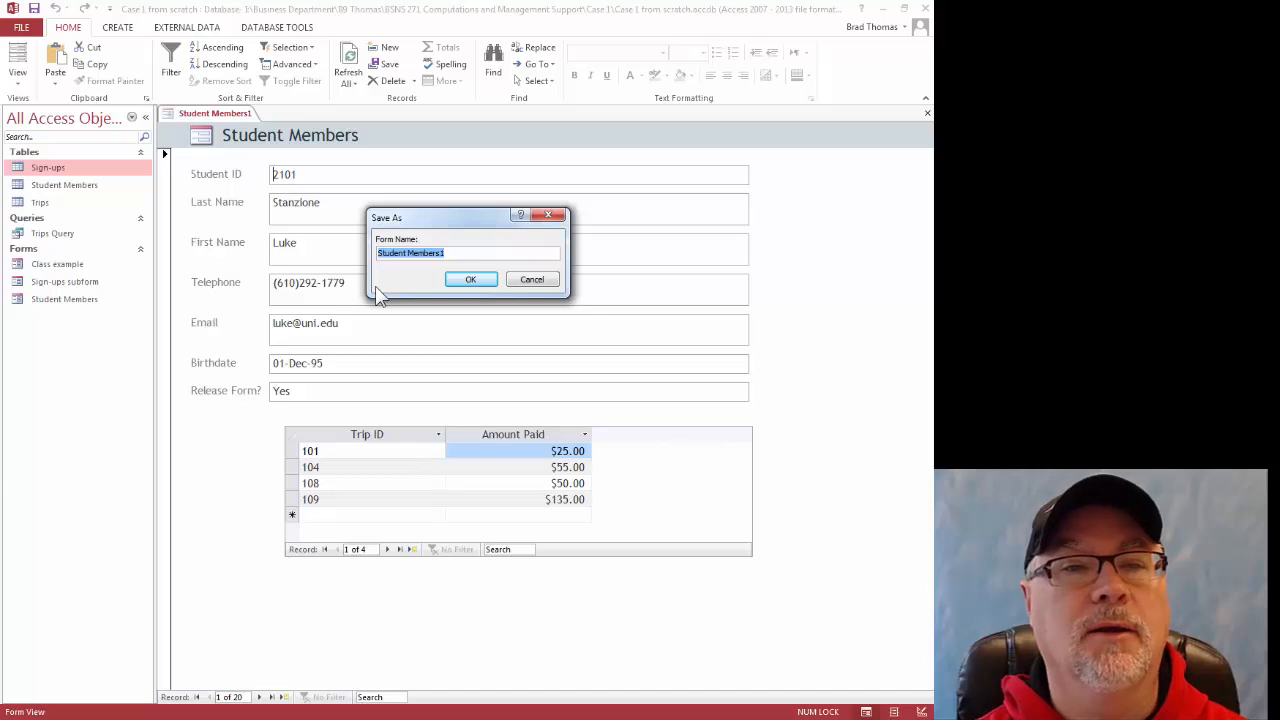
type("Class Example with Sub")
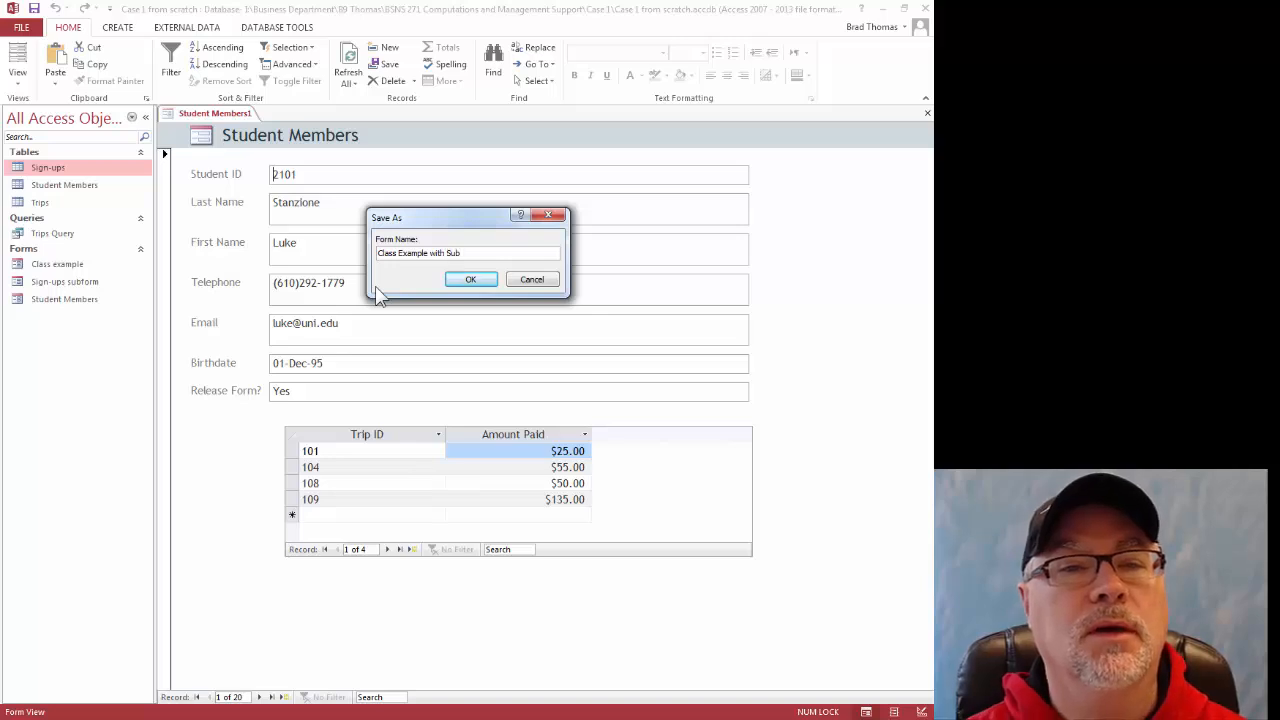
left_click(462, 280)
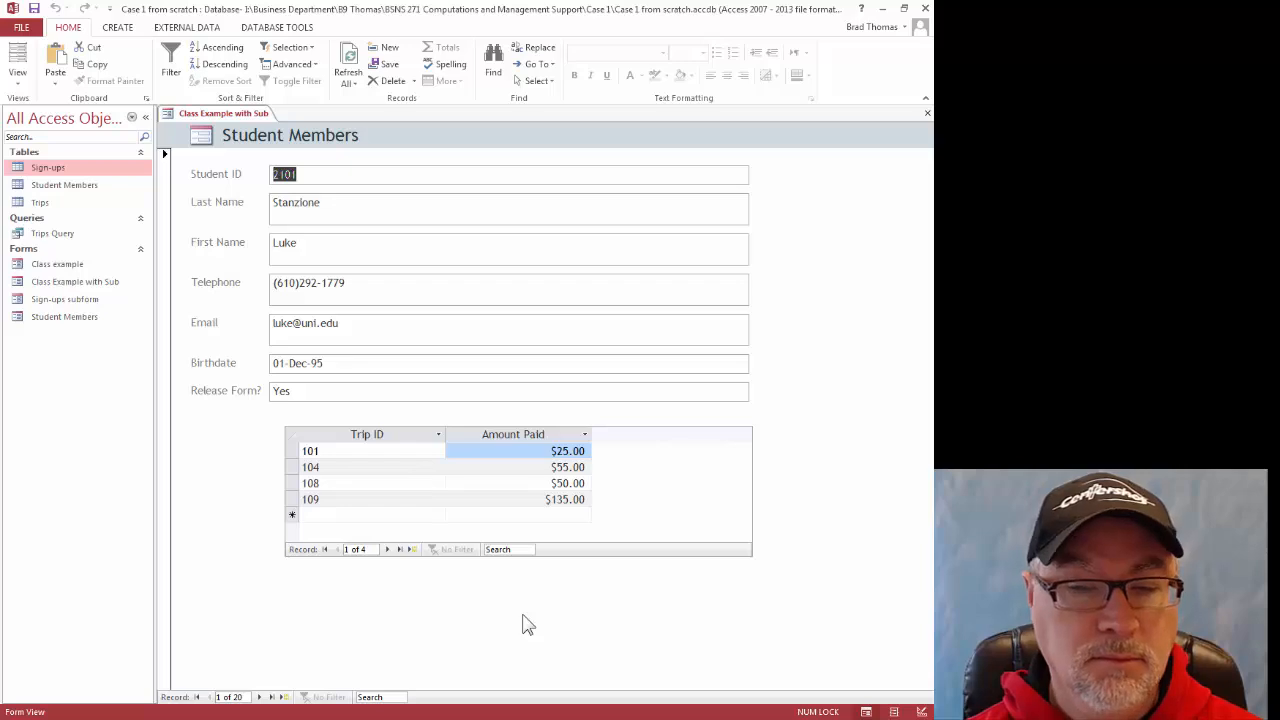
right_click(189, 115)
left_click(224, 141)
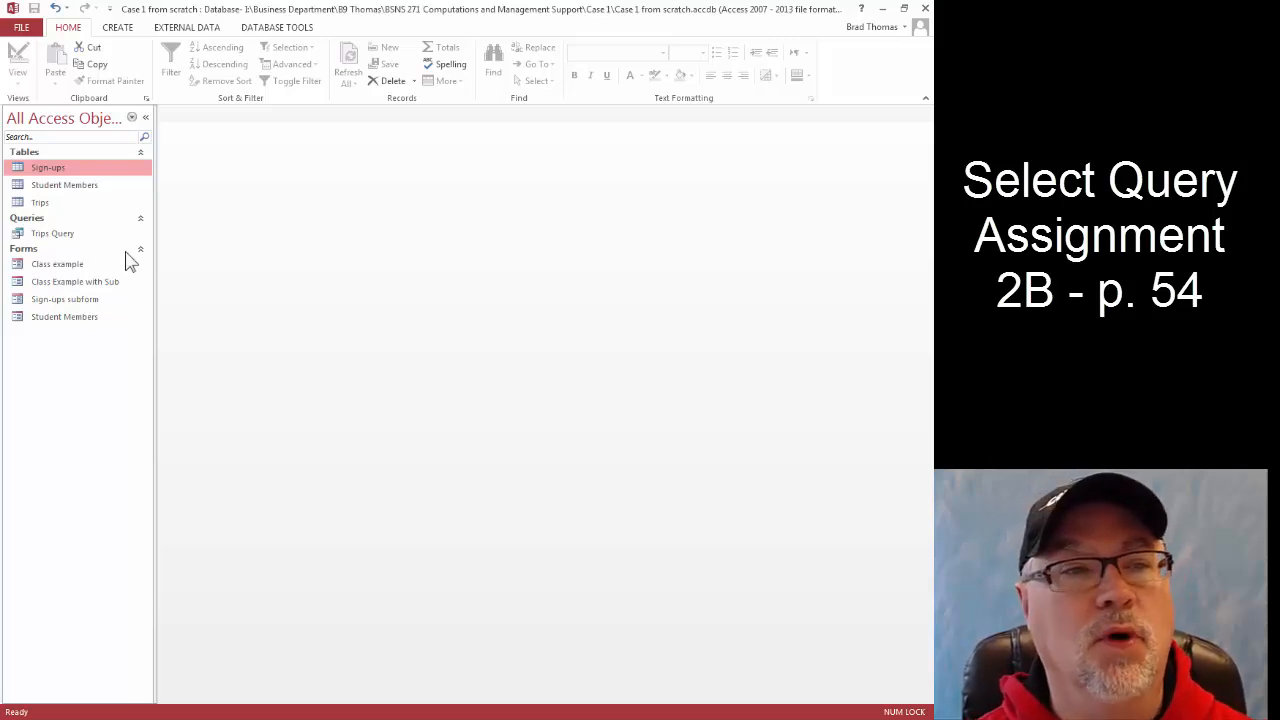
- Set the format of the Release Form? field in the Student Members table to True/False, and save and close the table
double_click(58, 187)
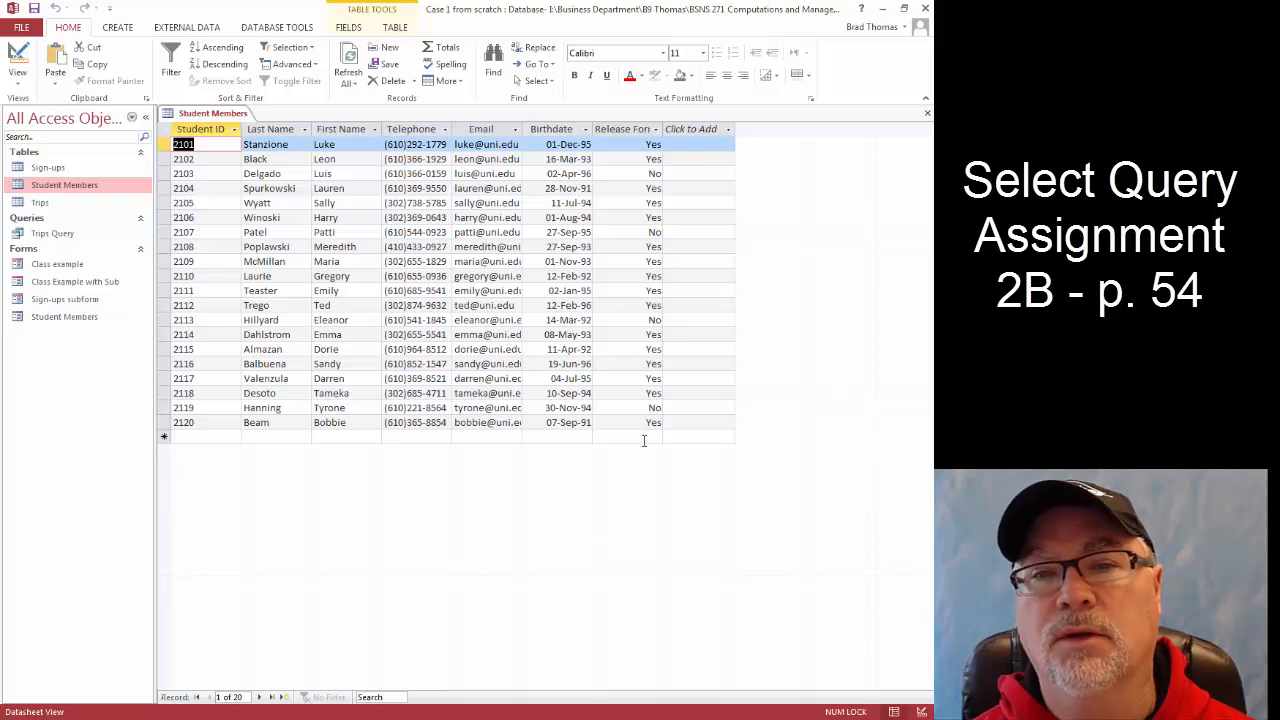
left_click(920, 711)
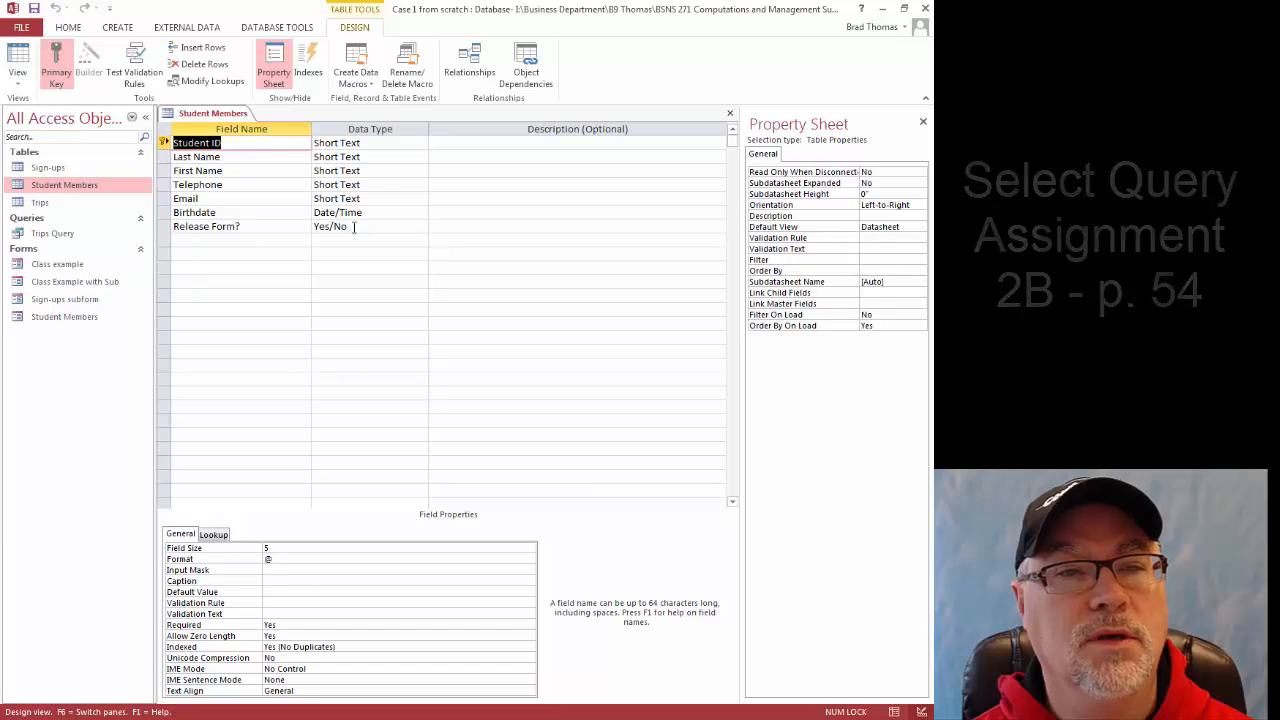
left_click(372, 227)
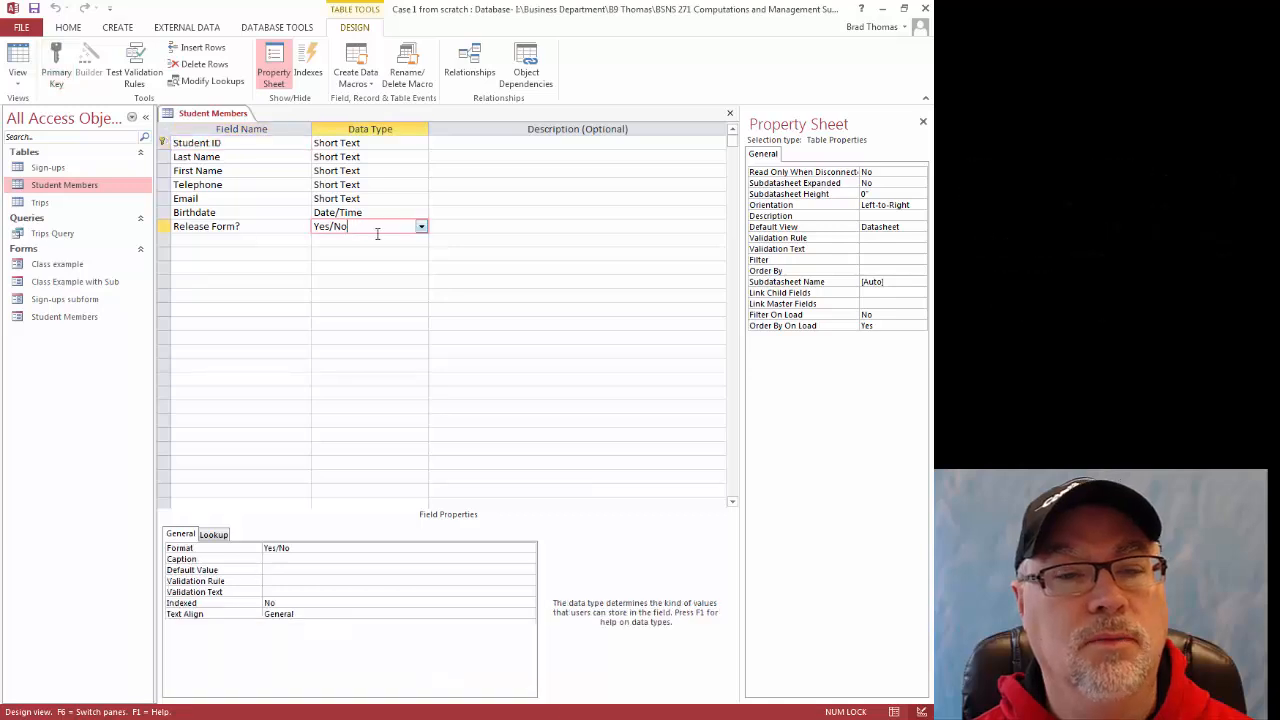
left_click(527, 547)
left_click(498, 562)
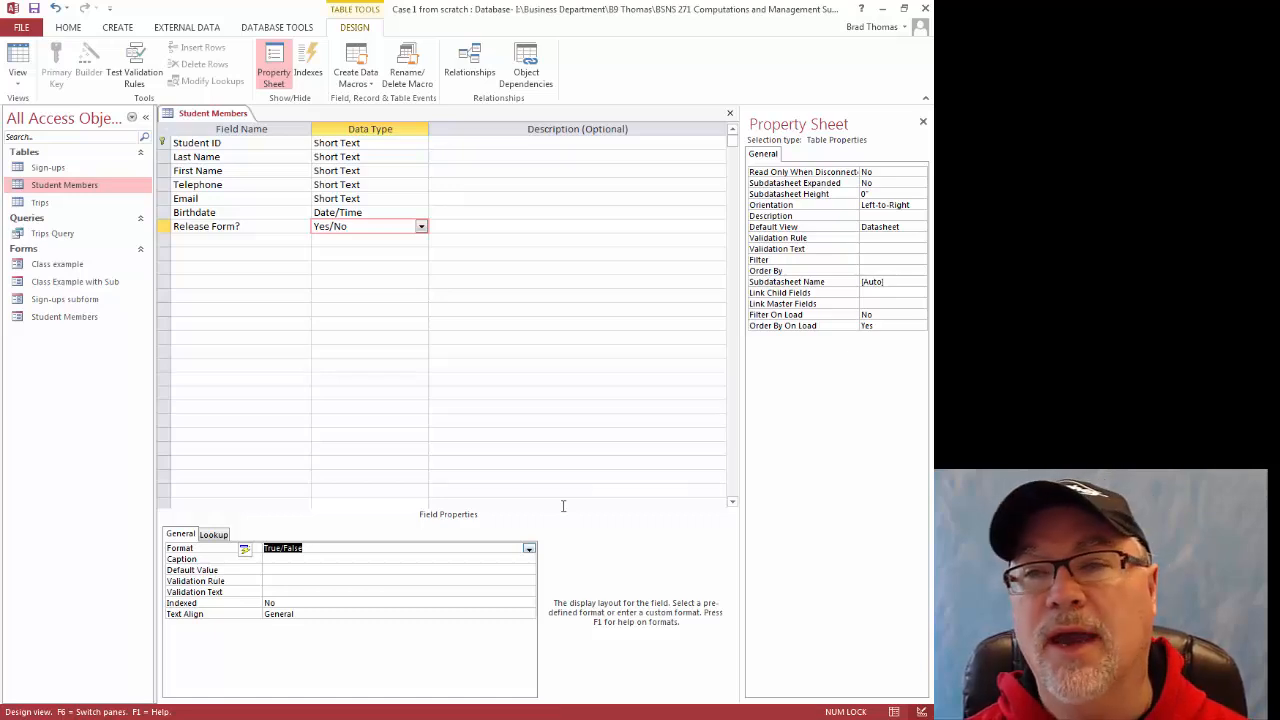
right_click(204, 113)
left_click(236, 121)
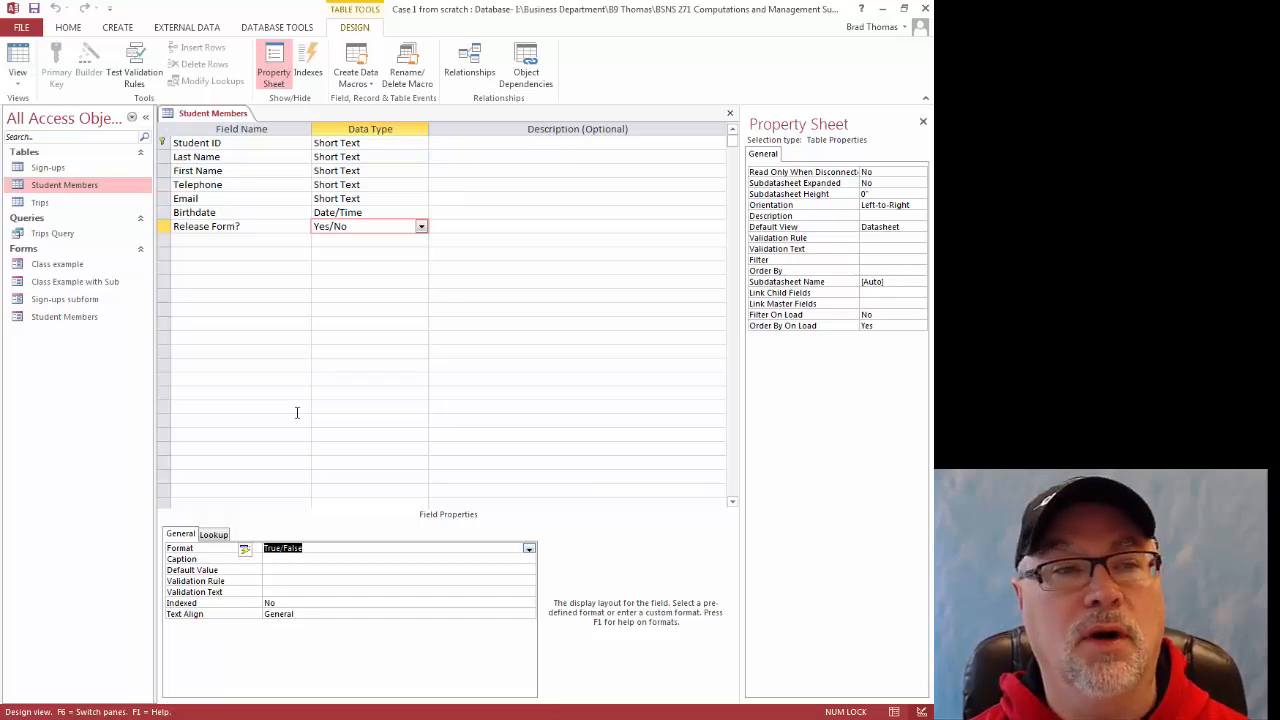
right_click(201, 115)
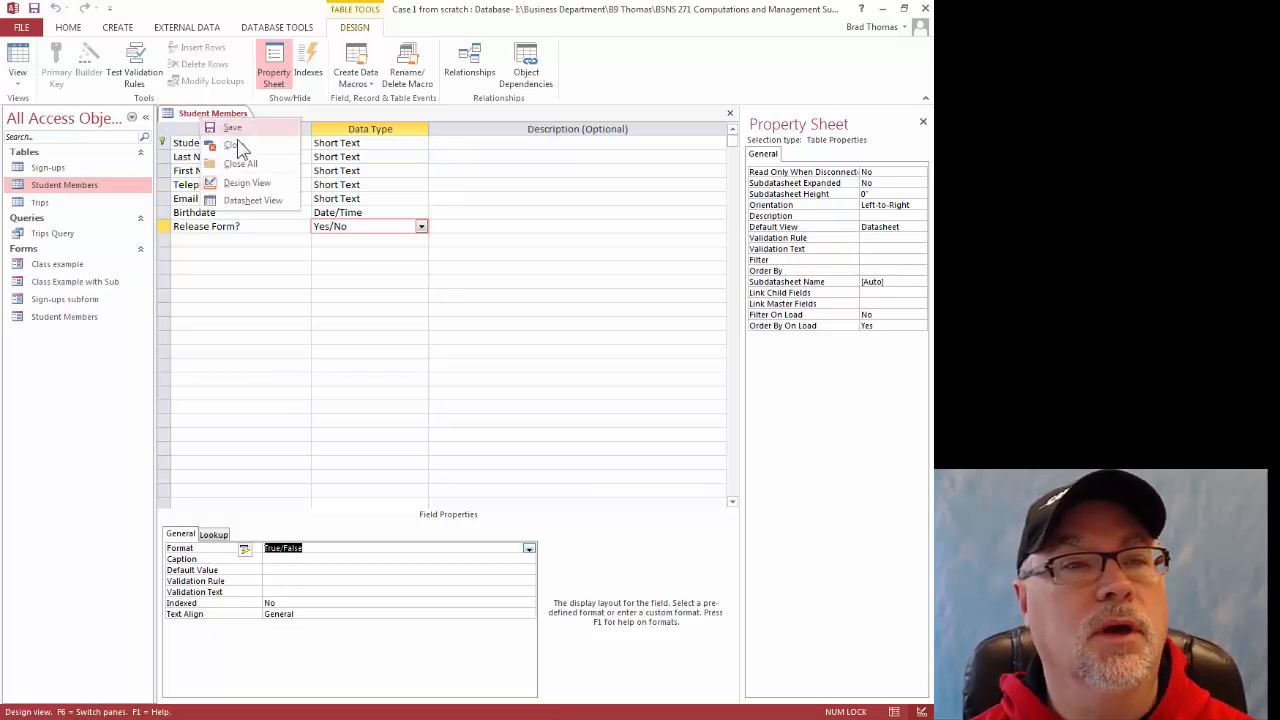
left_click(238, 147)
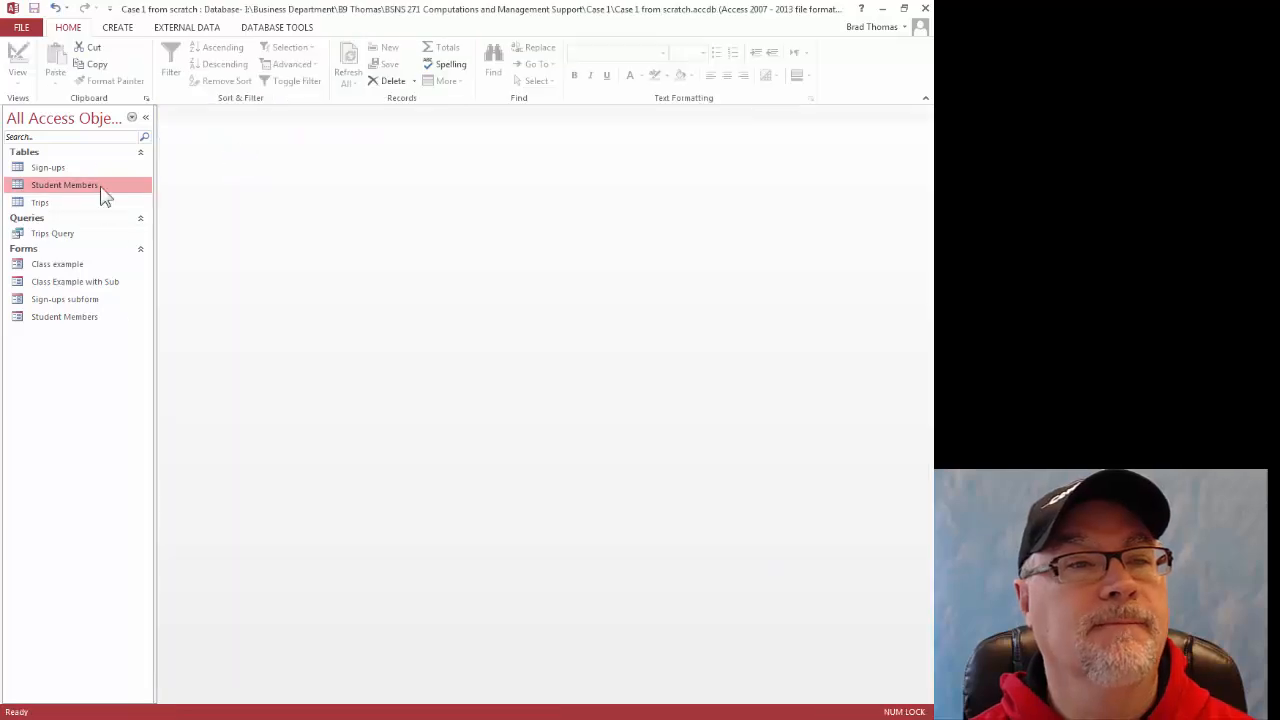
- Create a detail query with the Simple Query Wizard containing all fields of the Student Members table, keeping the suggested name
left_click(117, 30)
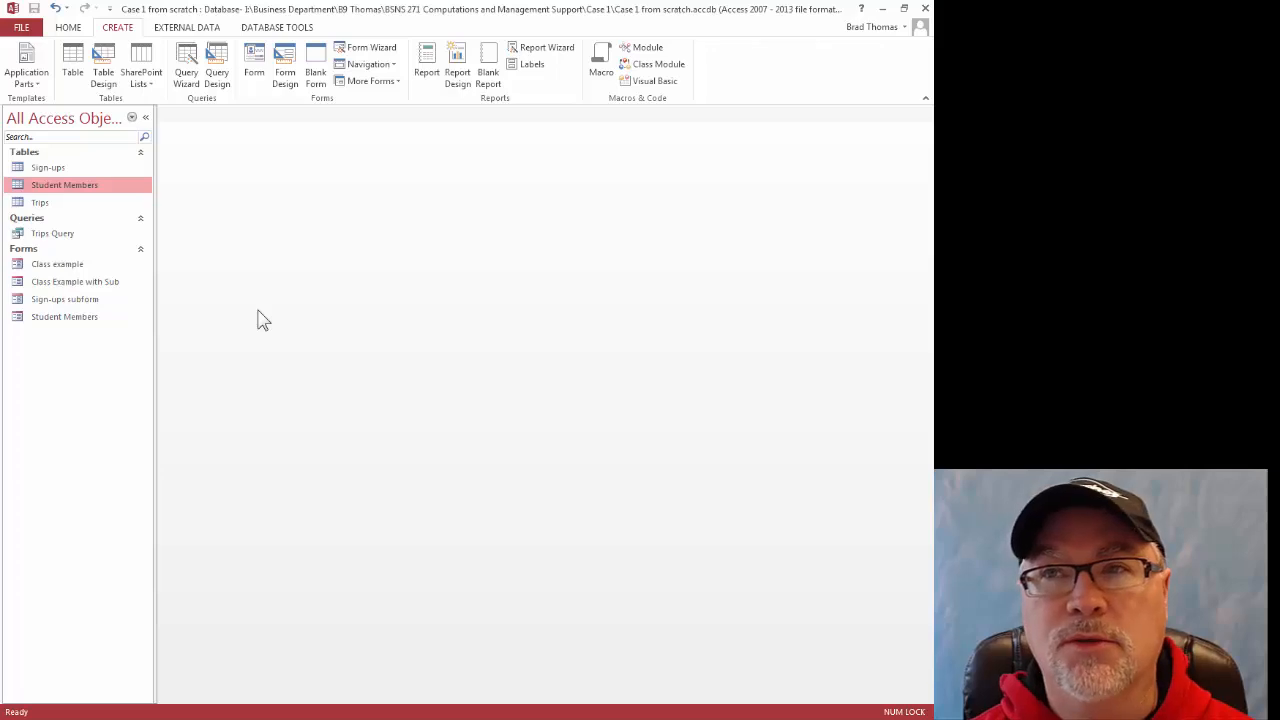
left_click(188, 75)
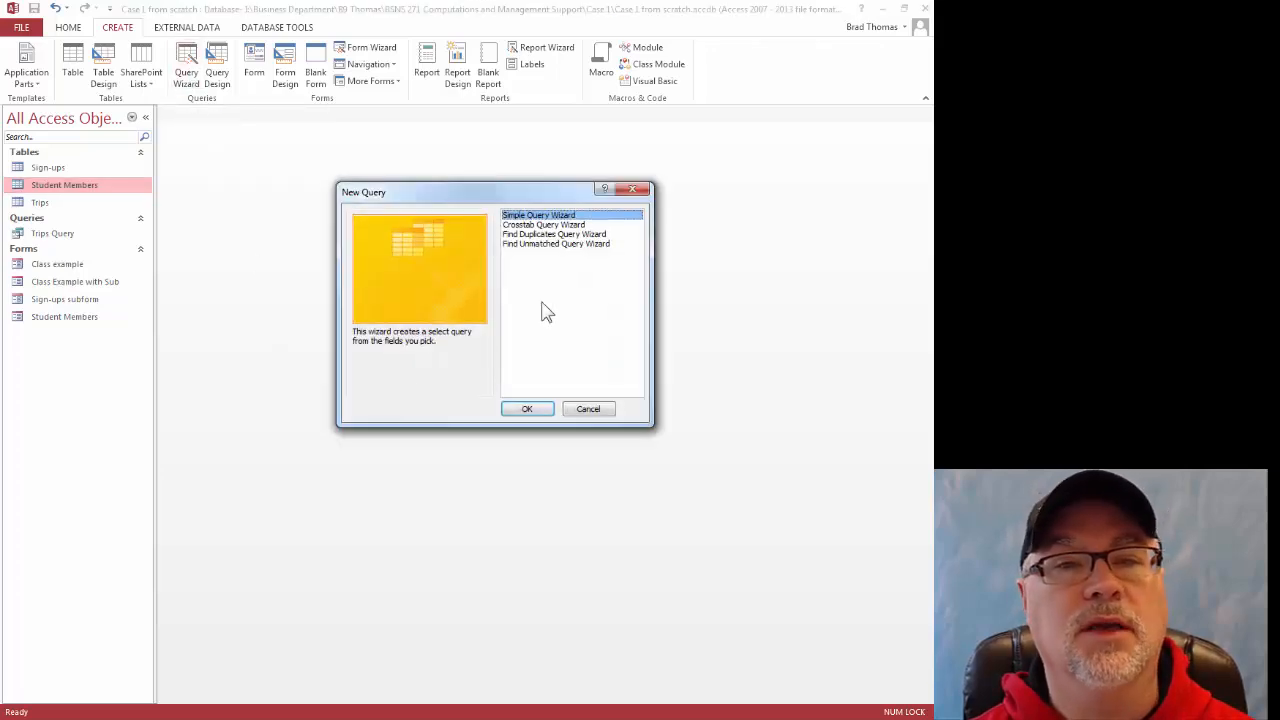
left_click(526, 411)
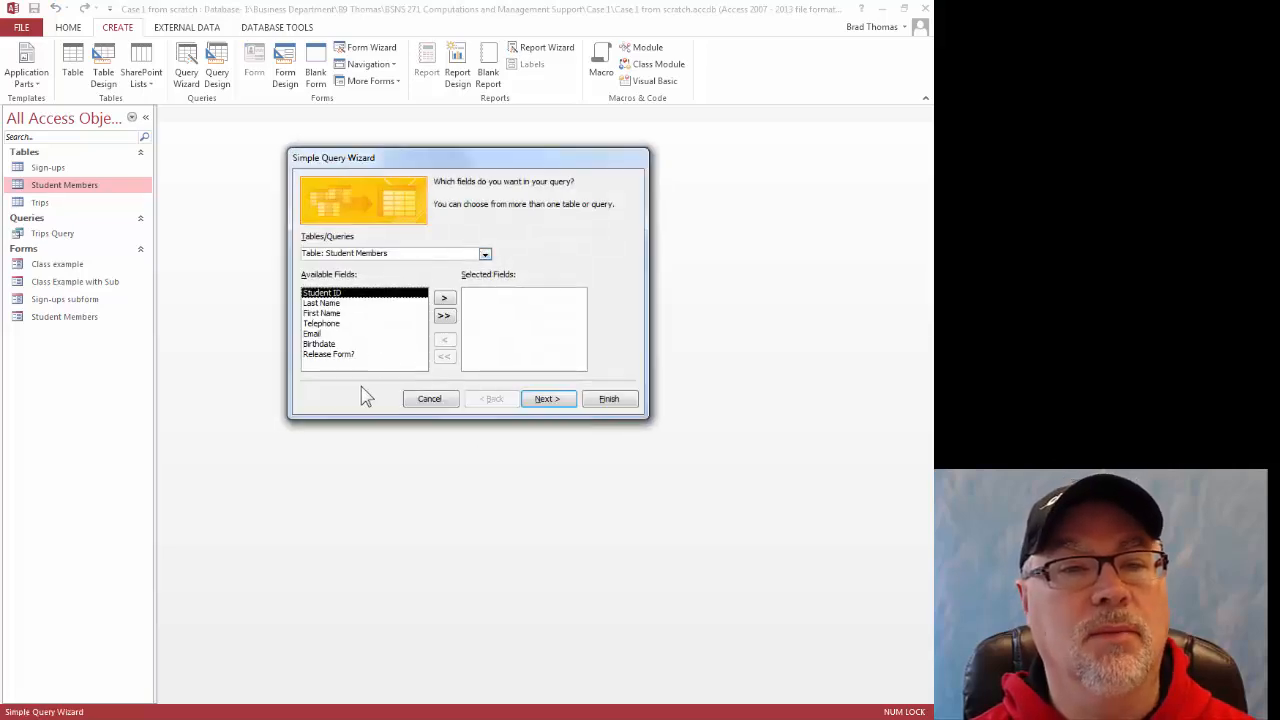
left_click(445, 317)
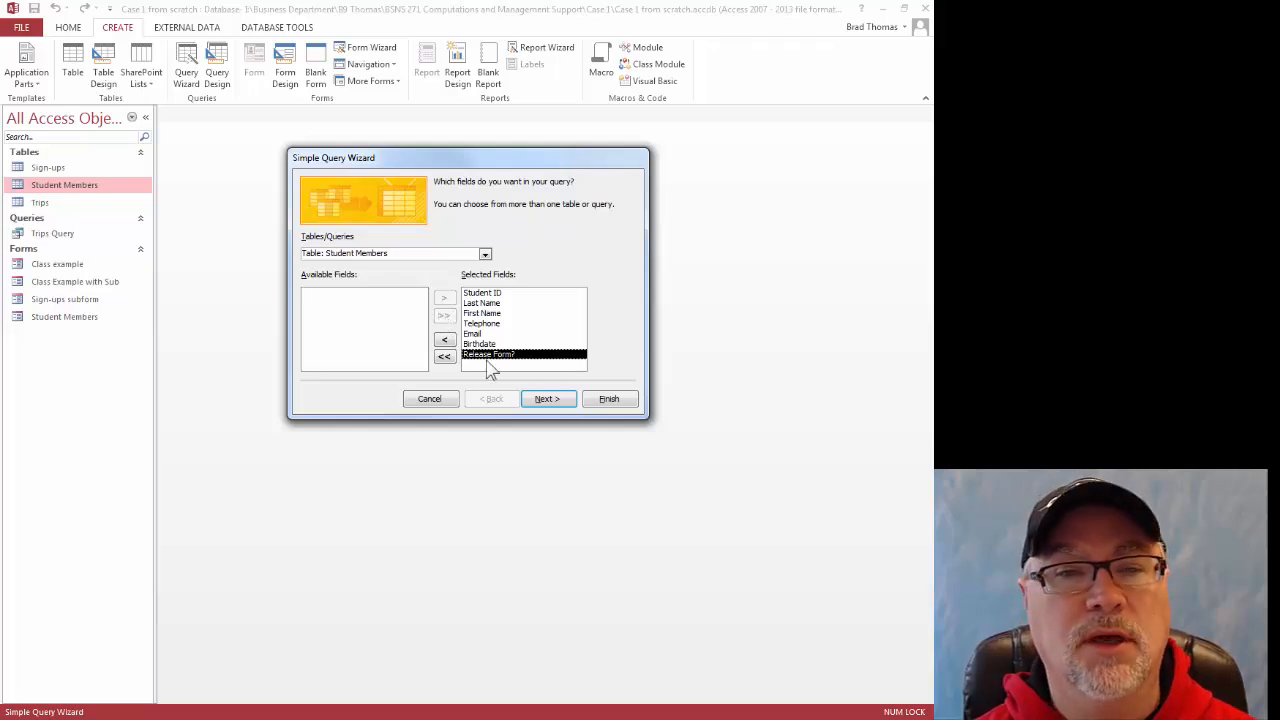
left_click(552, 402)
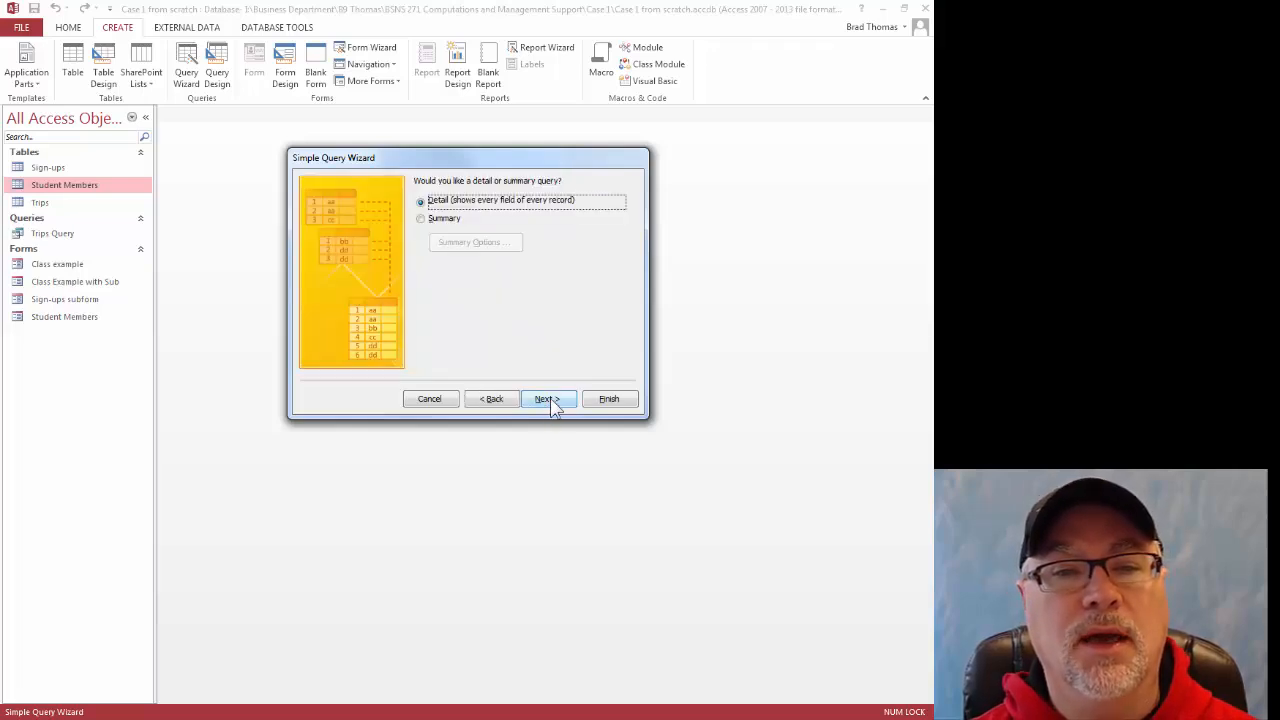
left_click(610, 399)
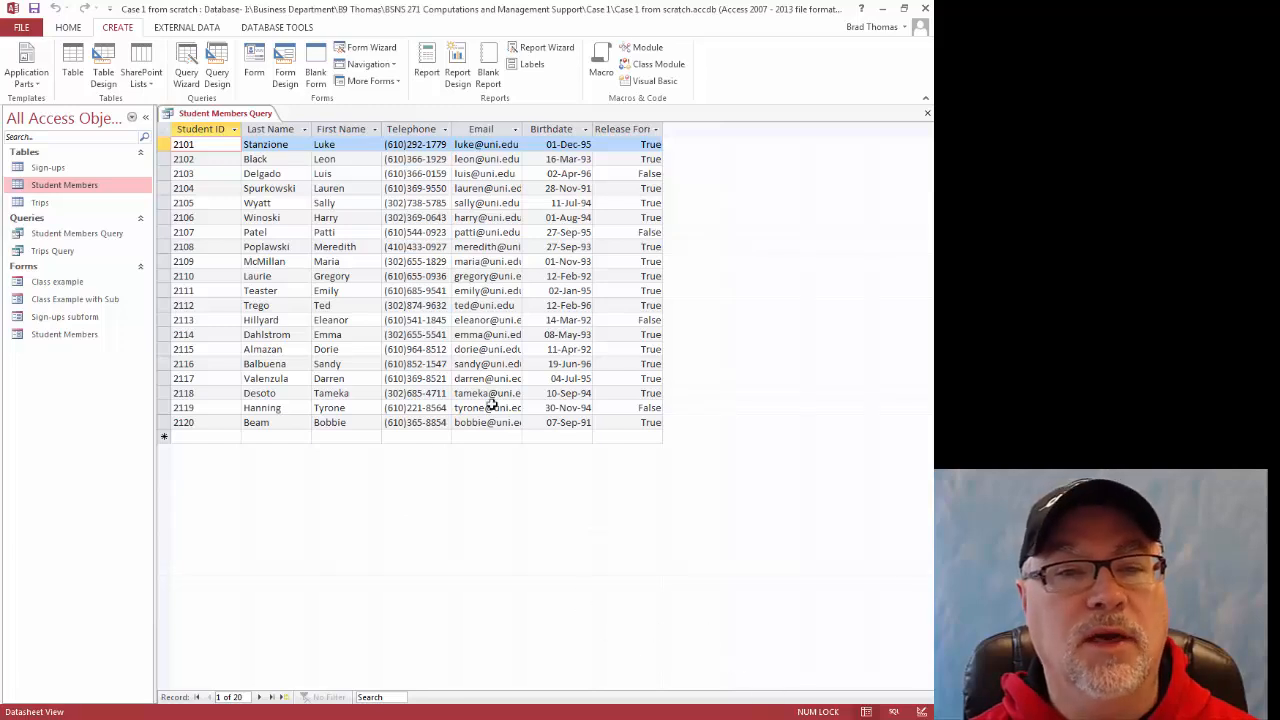
- Switch the query to Design View, close the Property Sheet and enlarge the Student Members field list to show every field
left_click(921, 711)
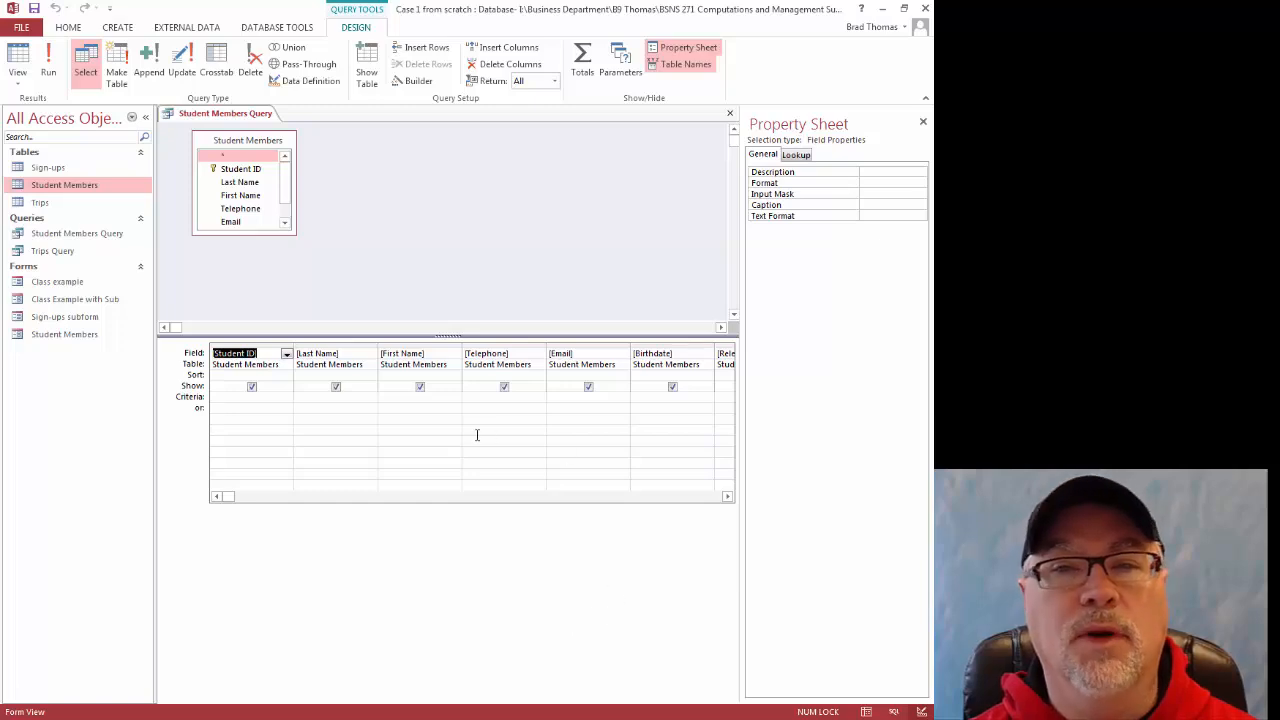
left_click(922, 123)
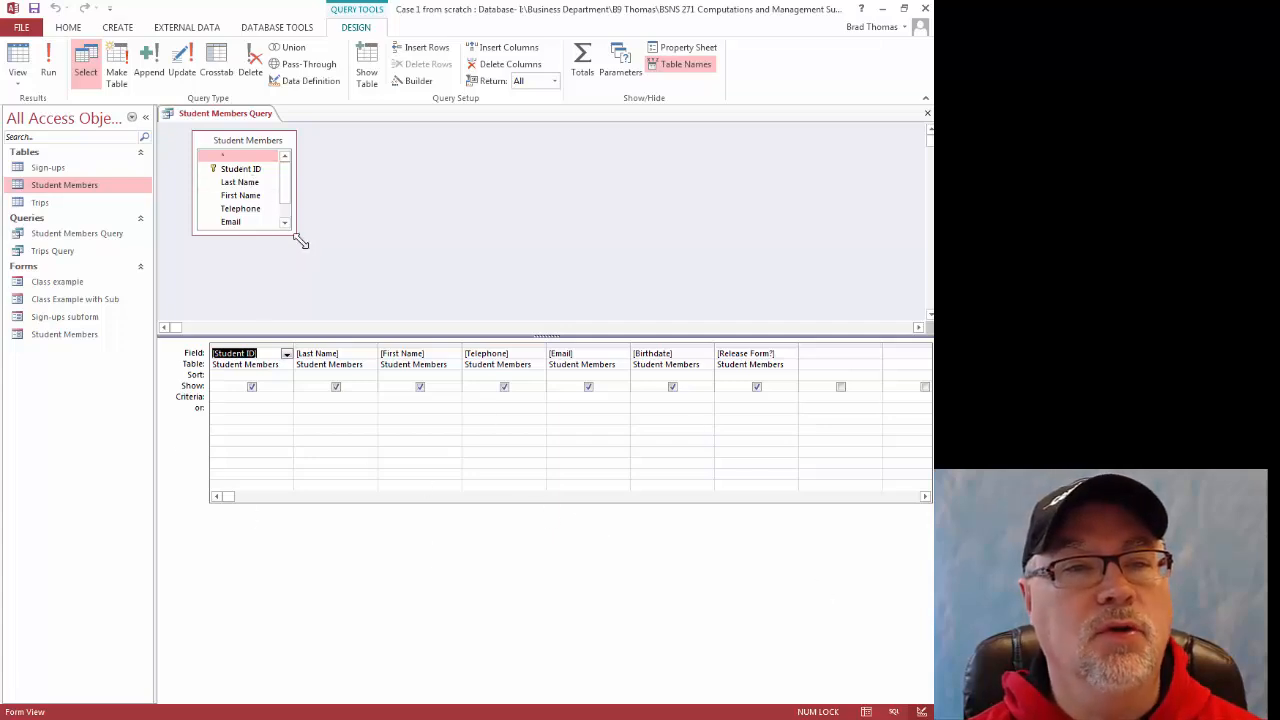
left_click_drag(297, 238, 354, 282)
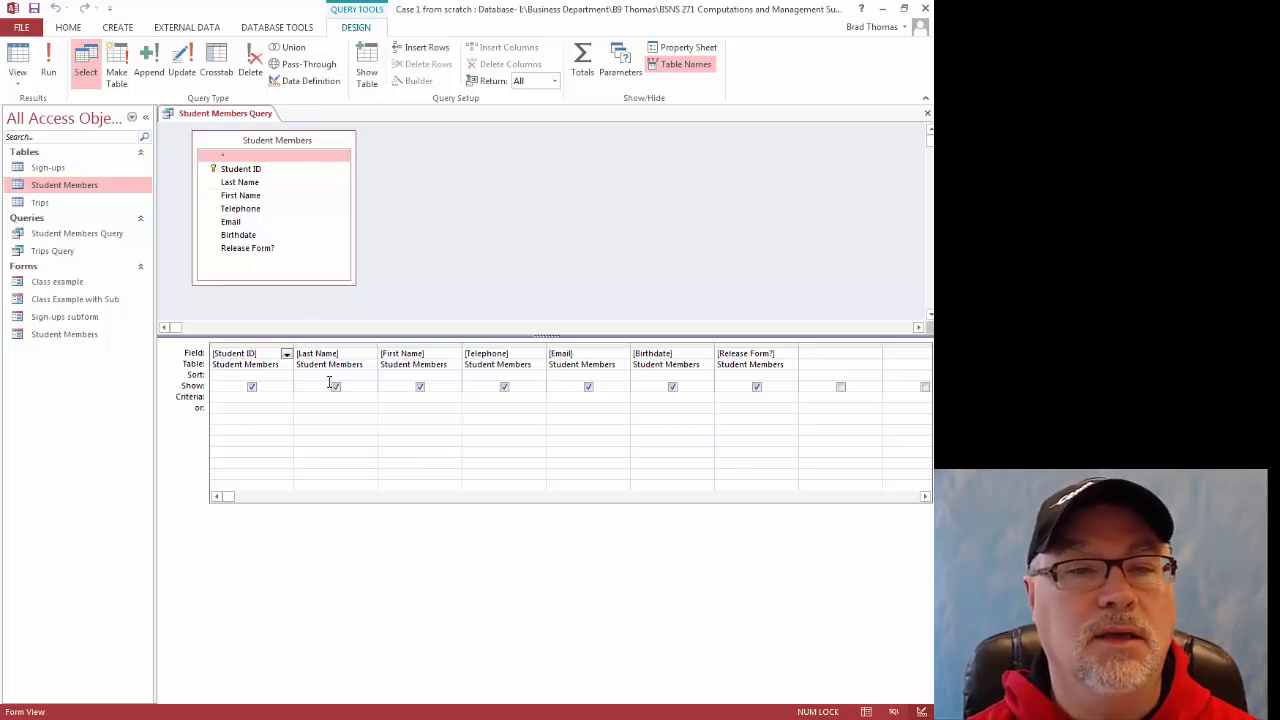
- Hide the Student ID, Birthdate and Release Form? fields from the query output
left_click(252, 387)
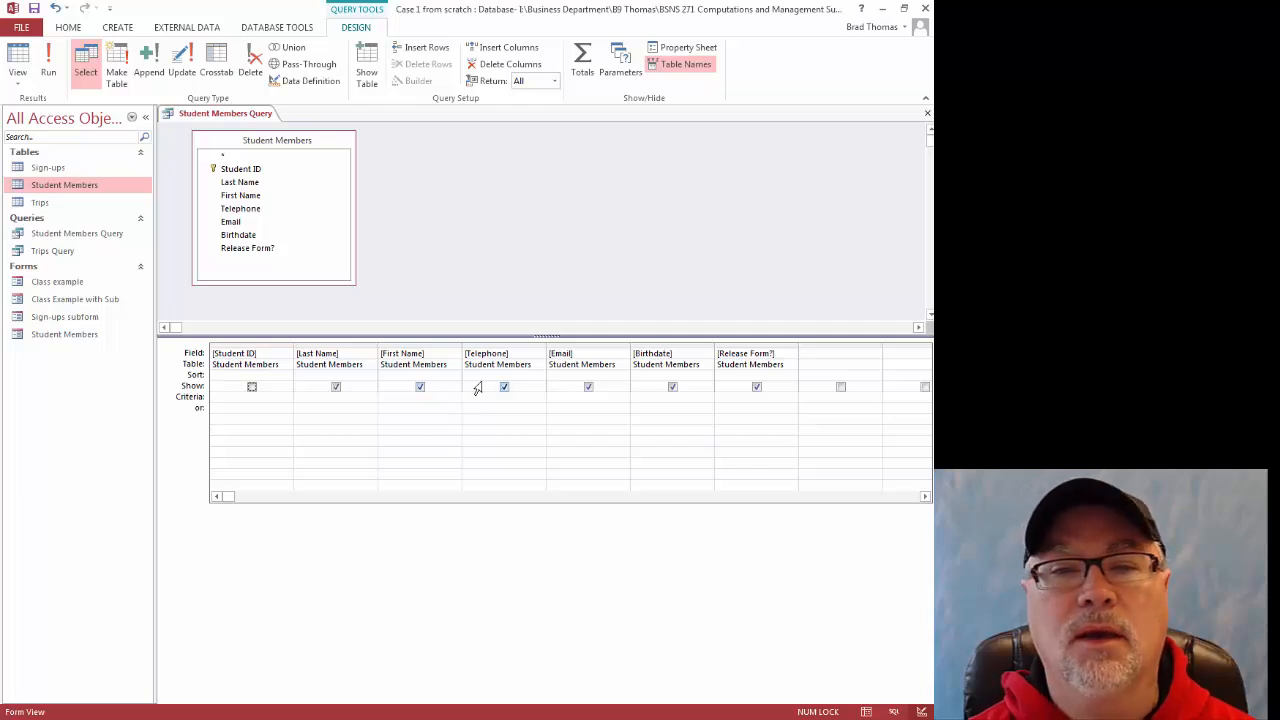
left_click(673, 388)
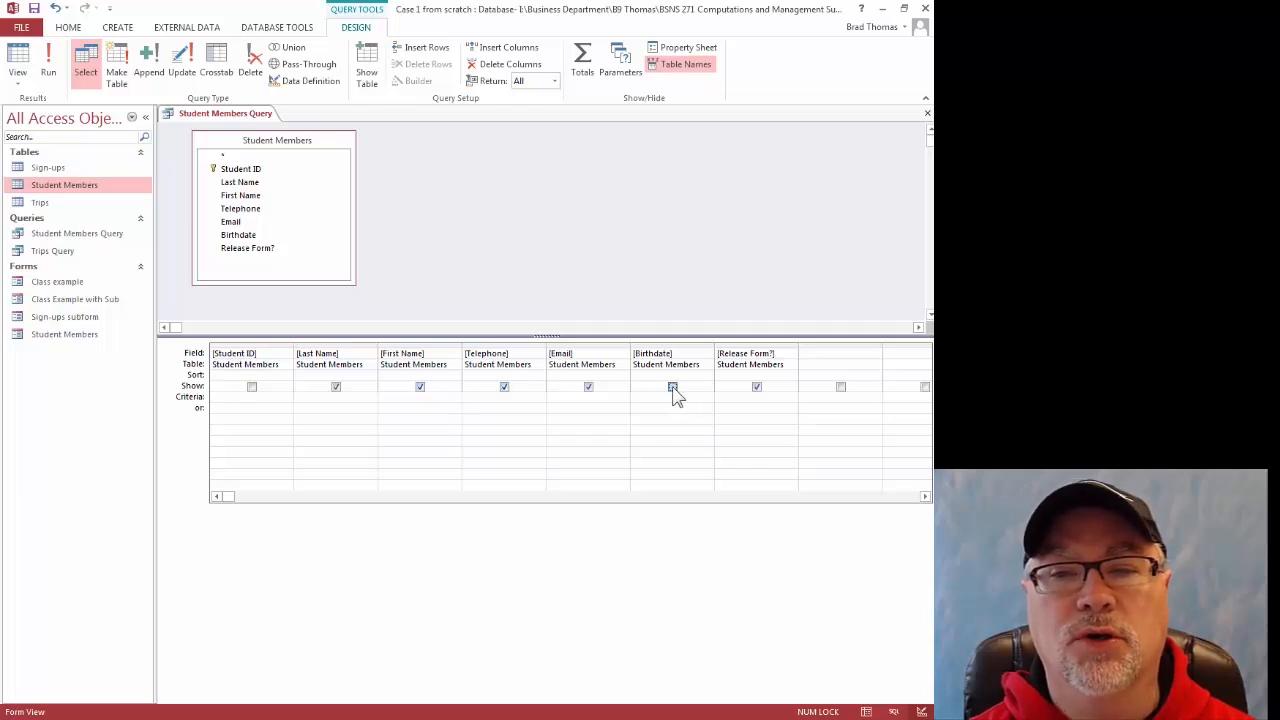
left_click(757, 388)
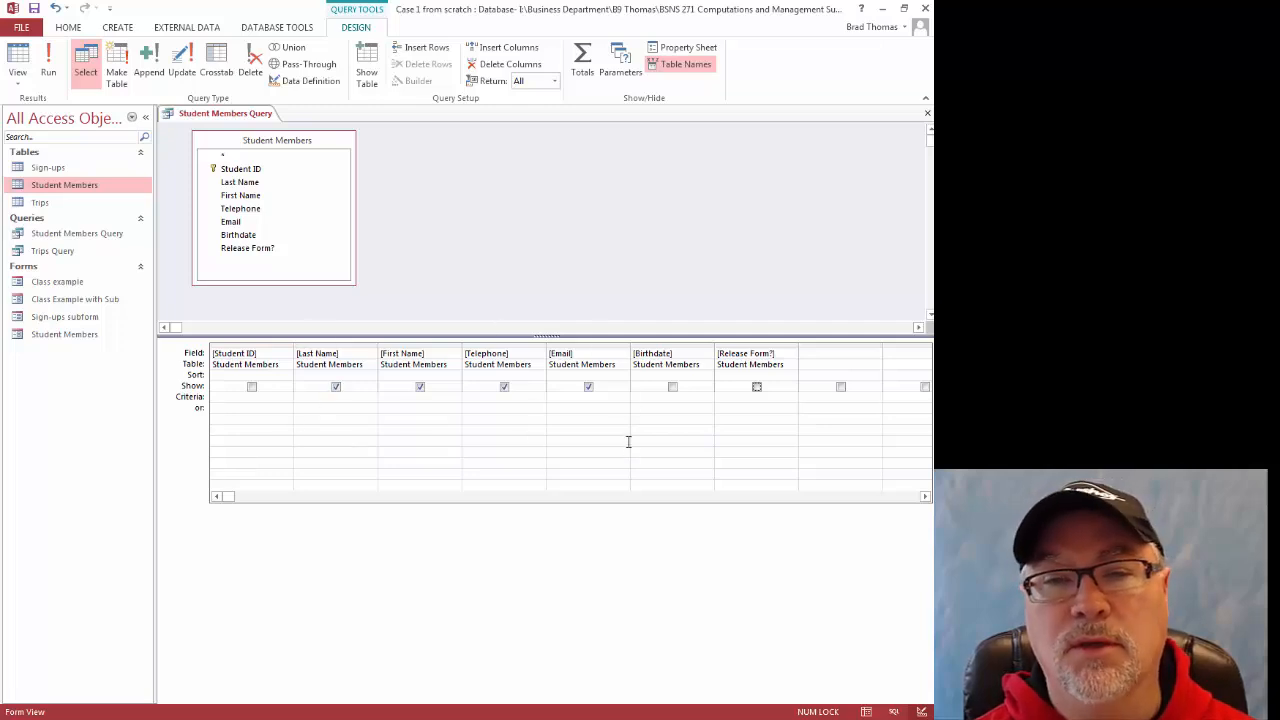
left_click(734, 400)
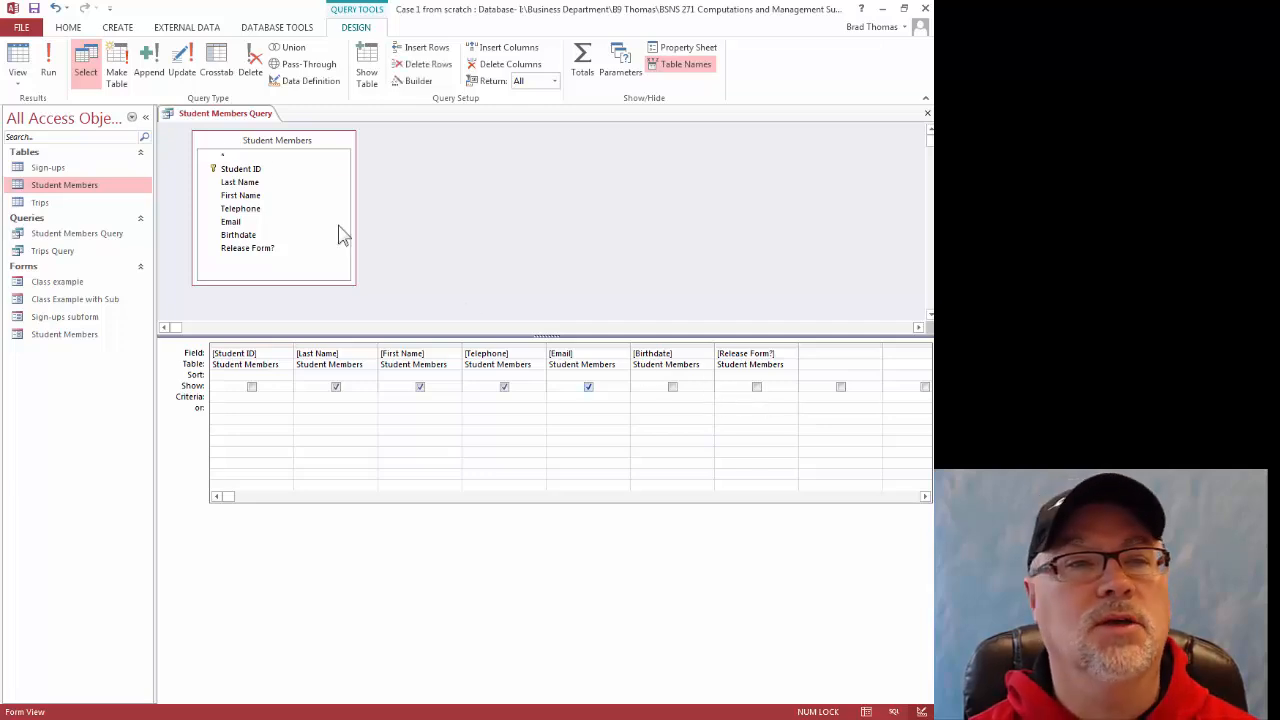
- Run the query and fit the Email and Telephone column widths to their contents
left_click(50, 70)
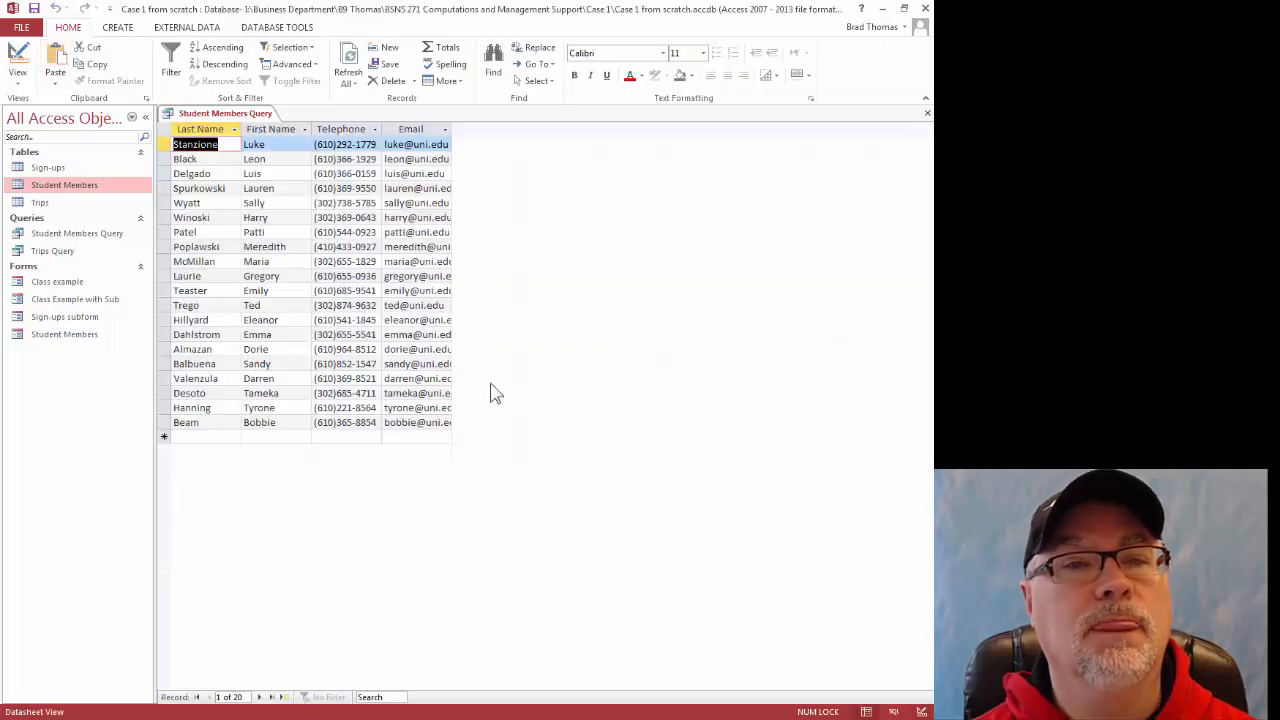
double_click(451, 130)
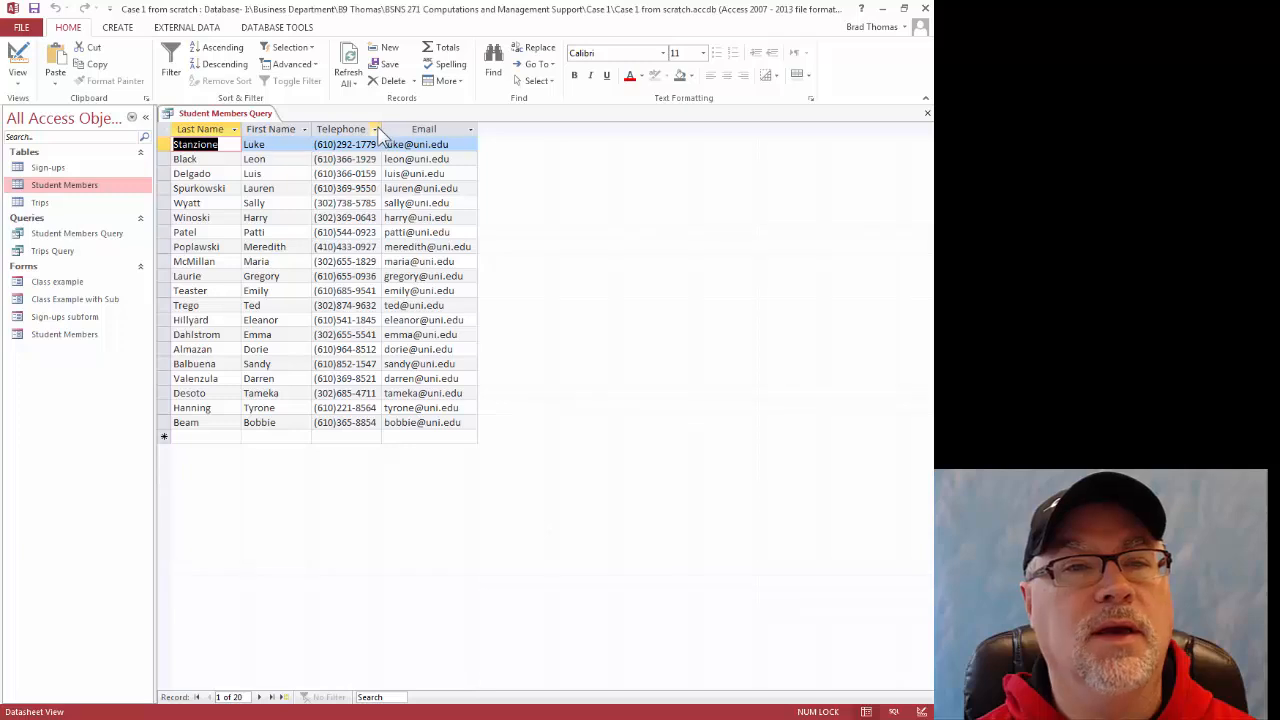
double_click(381, 128)
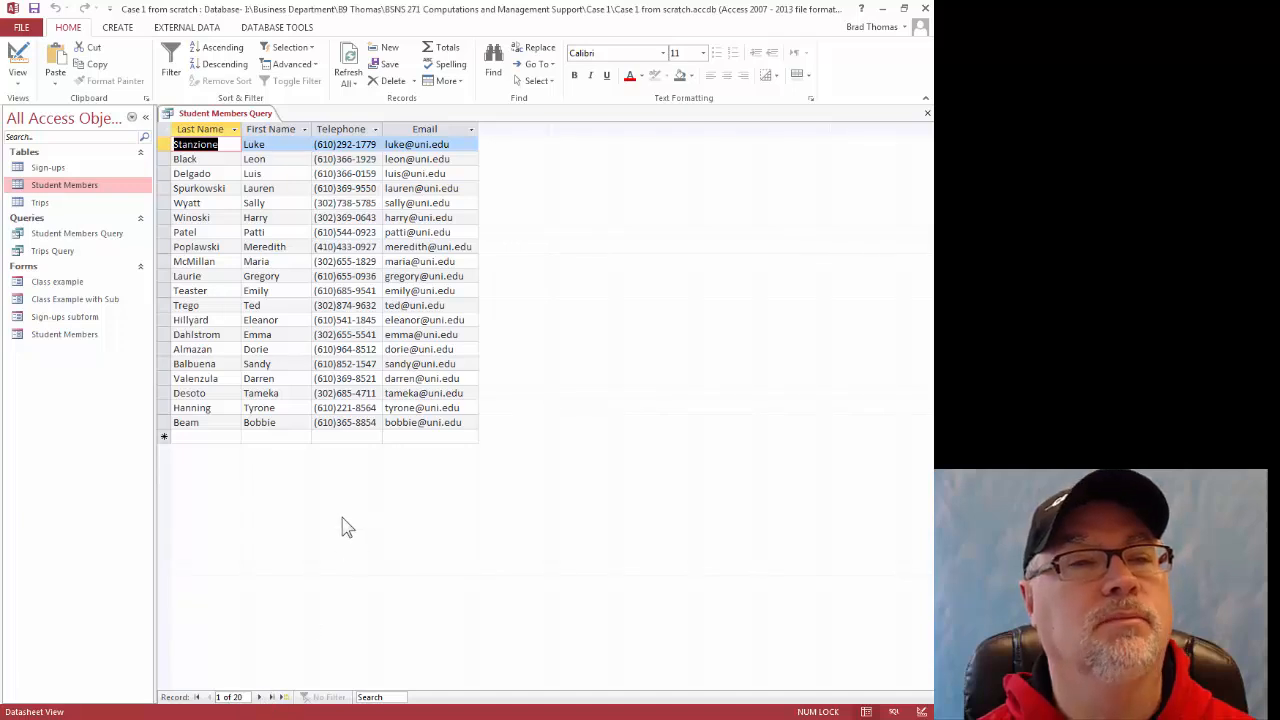
- Return to the query's Design View, enter false as the Release Form? criterion, and run the query
left_click(921, 711)
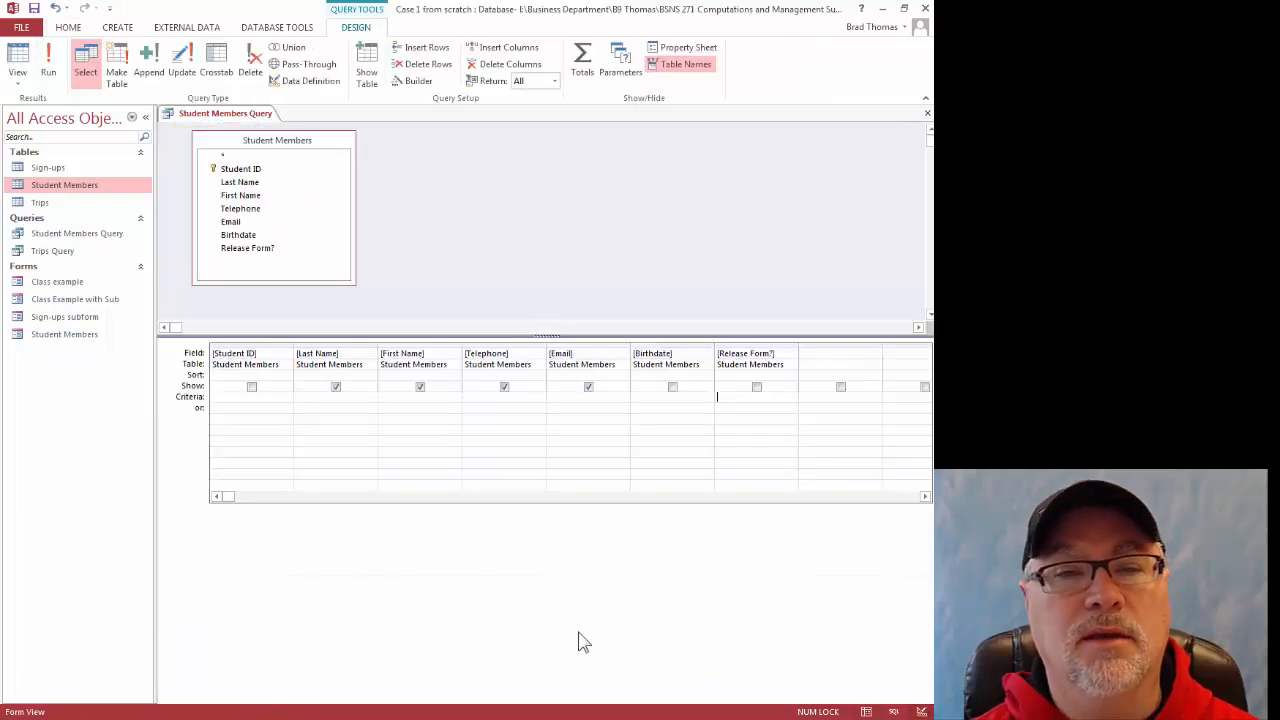
left_click(732, 397)
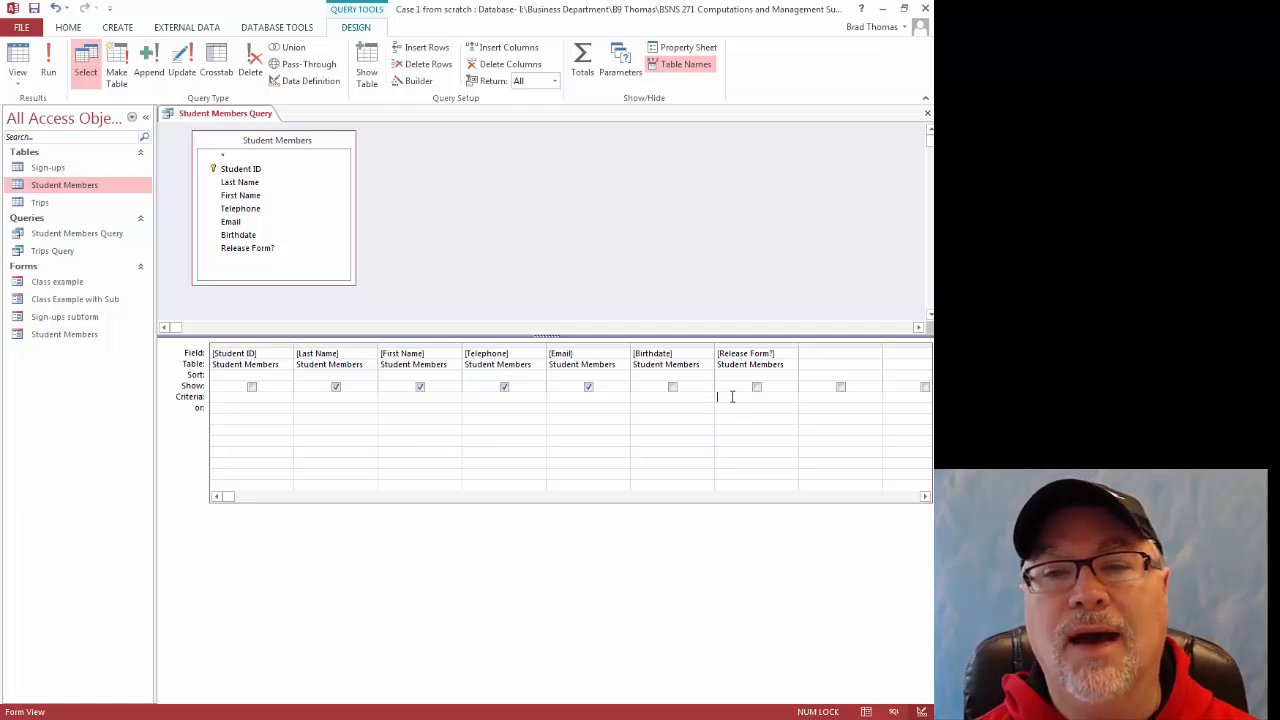
type("fal")
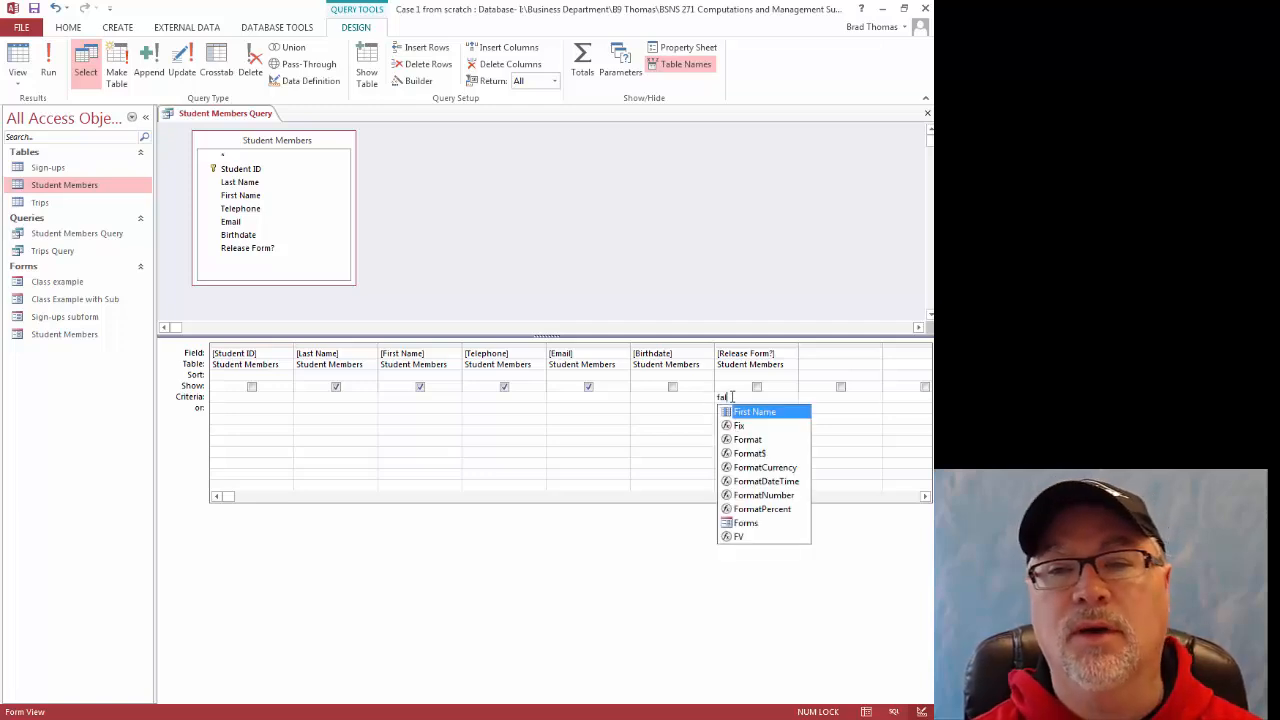
type("se")
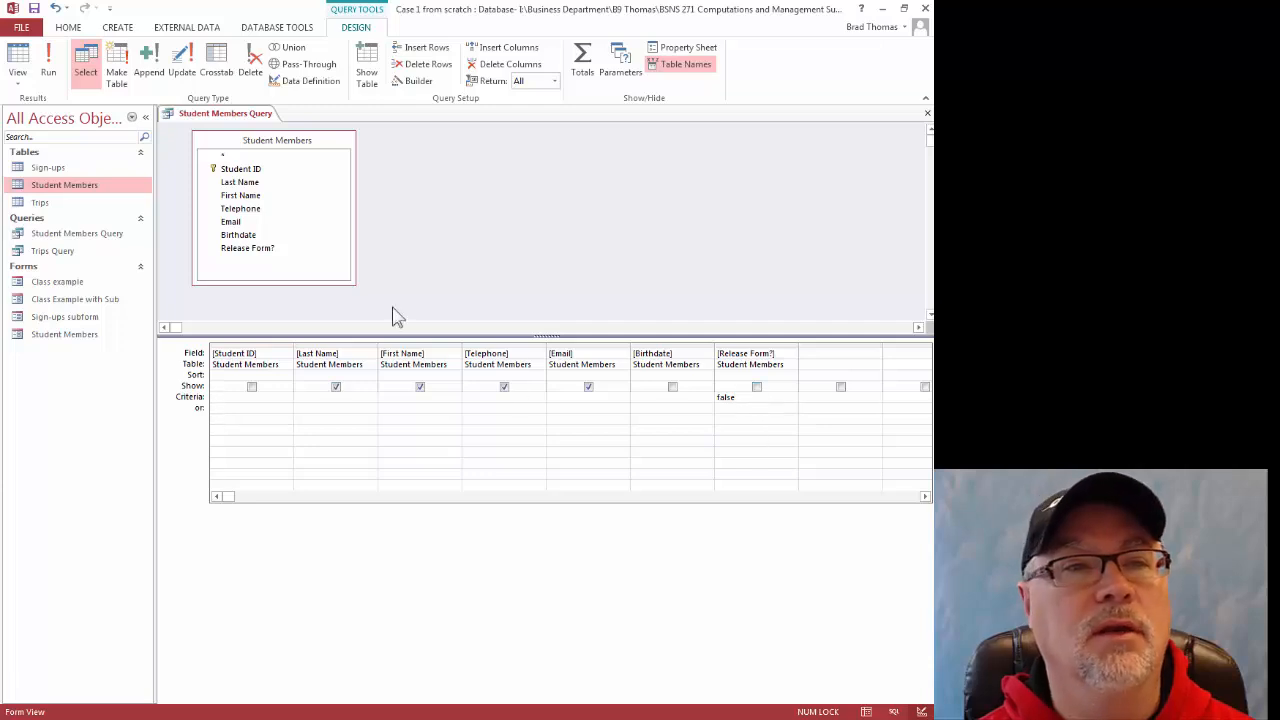
left_click(52, 76)
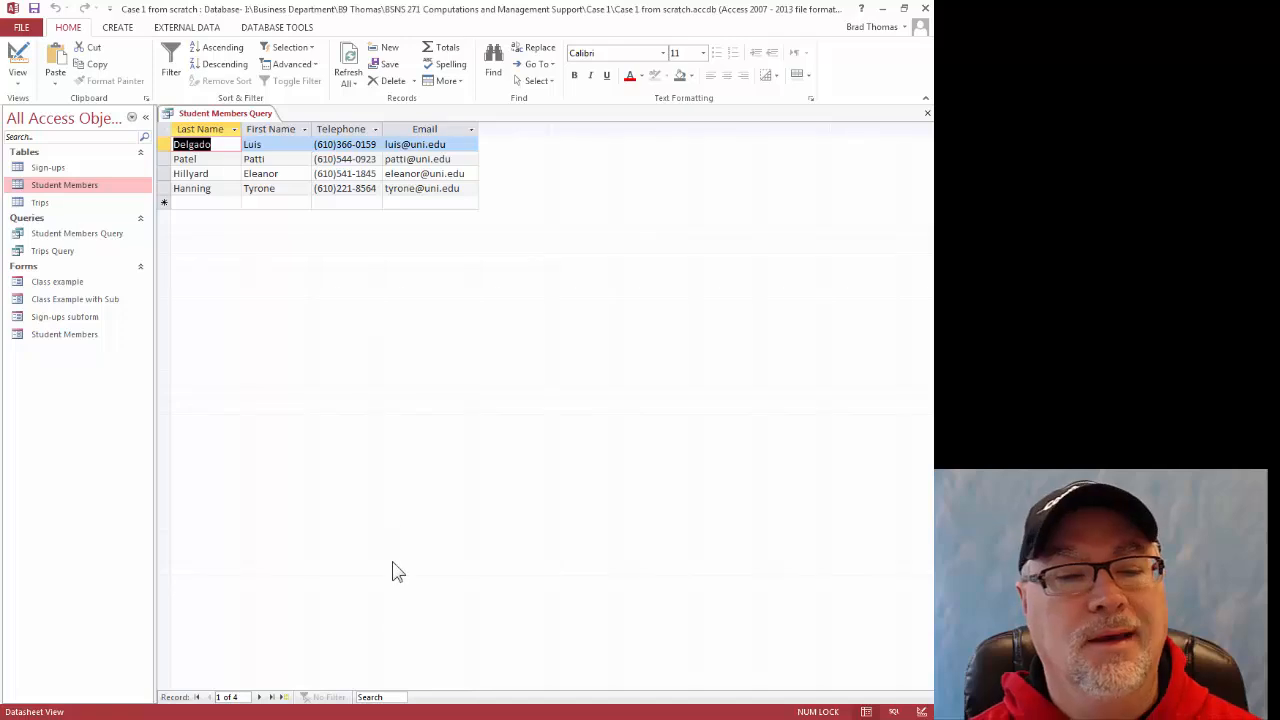
- Reopen the query design, change the Release Form? criterion to true, and run the query
left_click(920, 711)
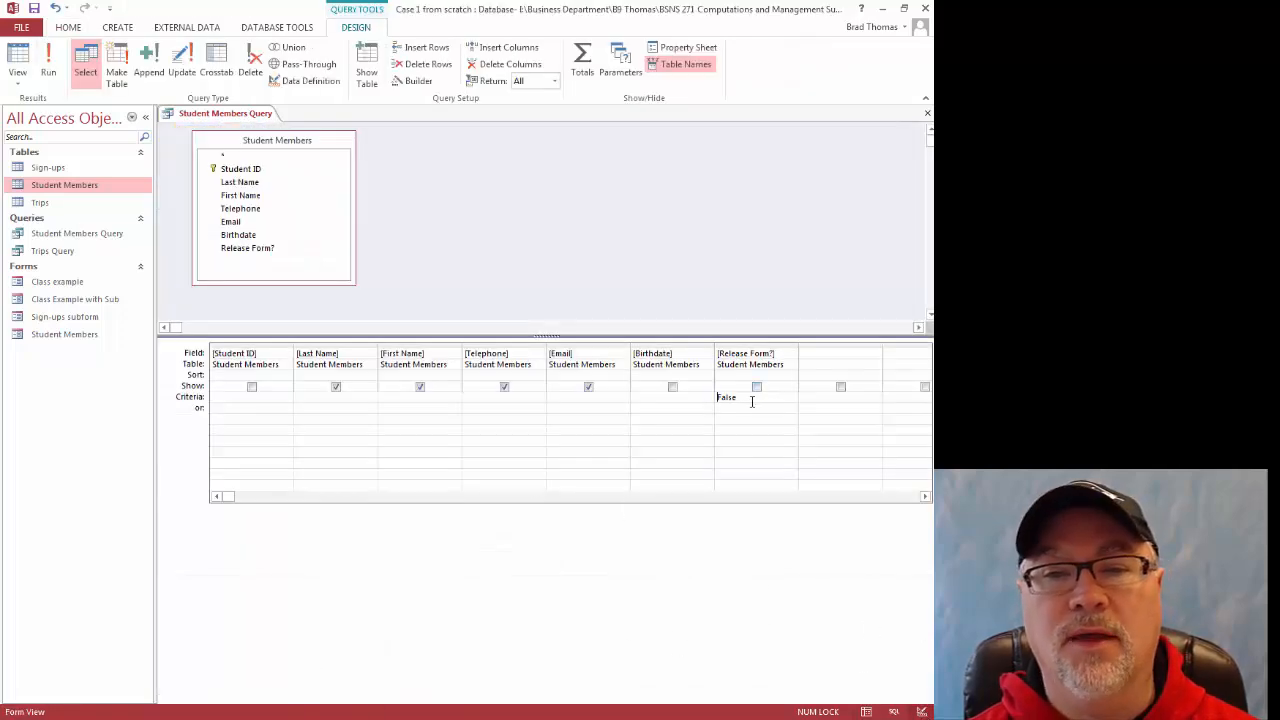
left_click_drag(752, 401, 697, 396)
key("BackSpace")
type("tr")
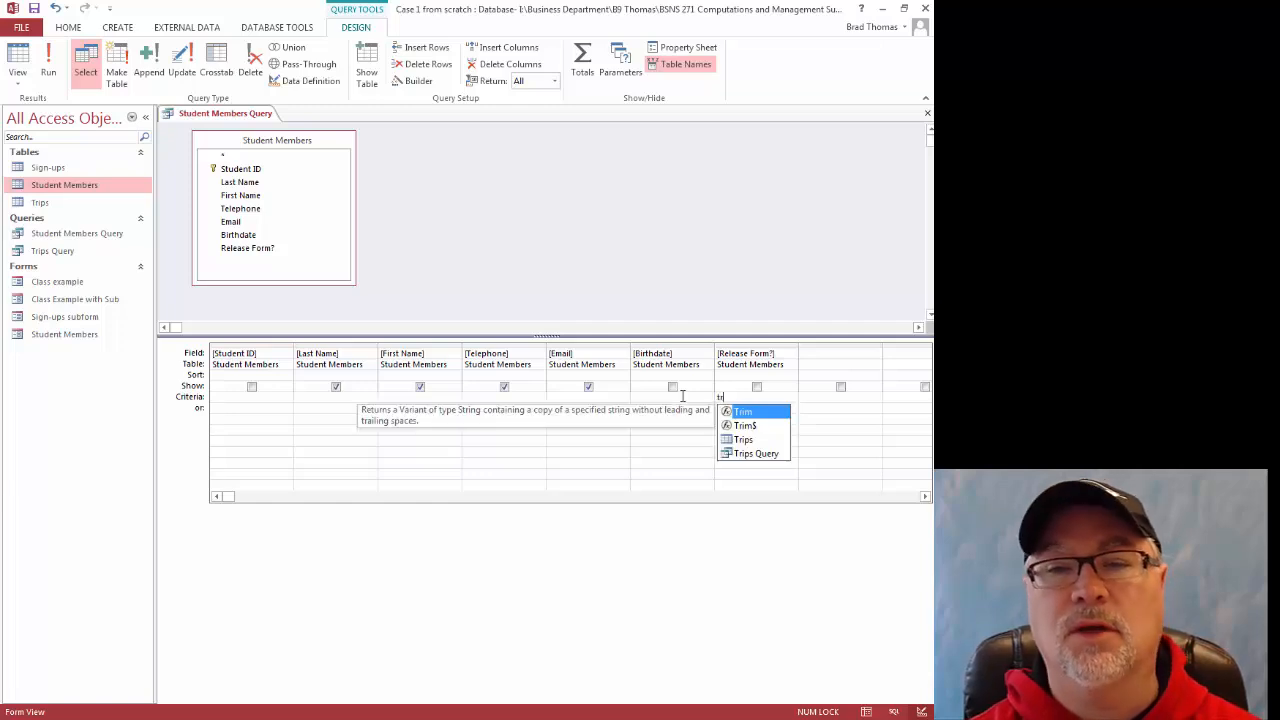
type("ue")
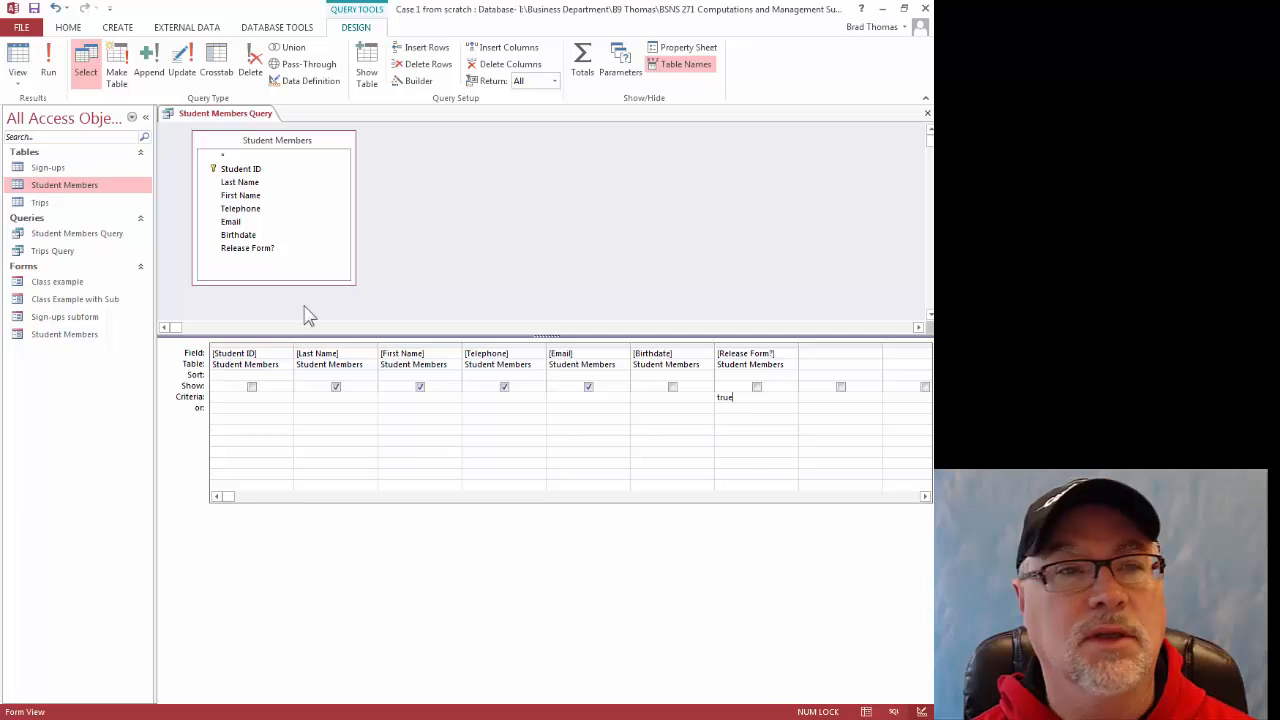
left_click(48, 60)
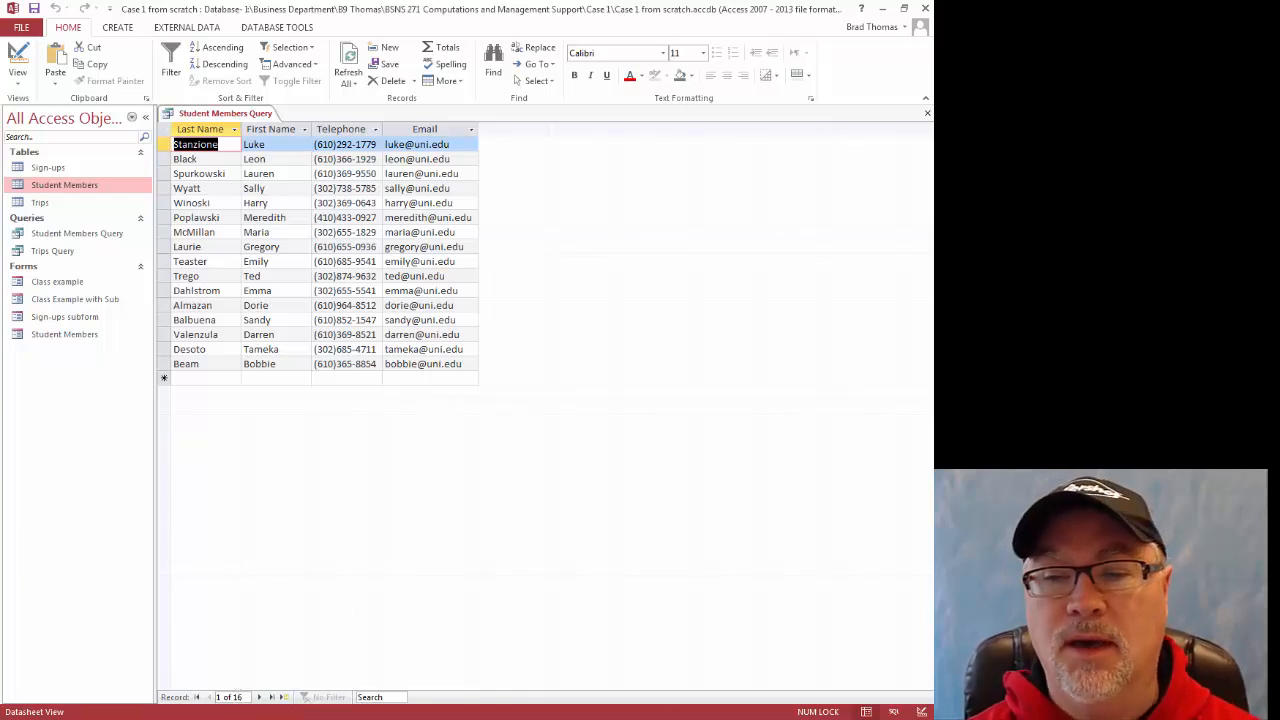
- In the query design, replace the Release Form? criterion with false and run the query again
left_click(922, 711)
double_click(726, 397)
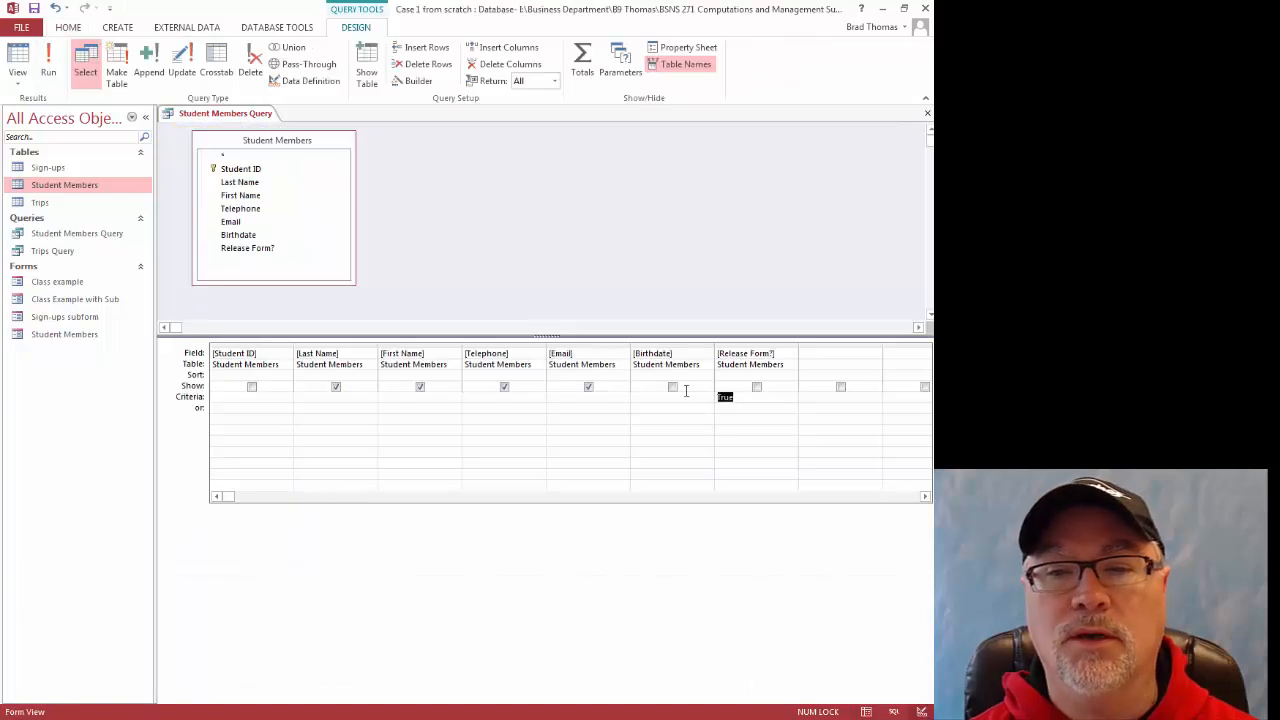
key("Delete")
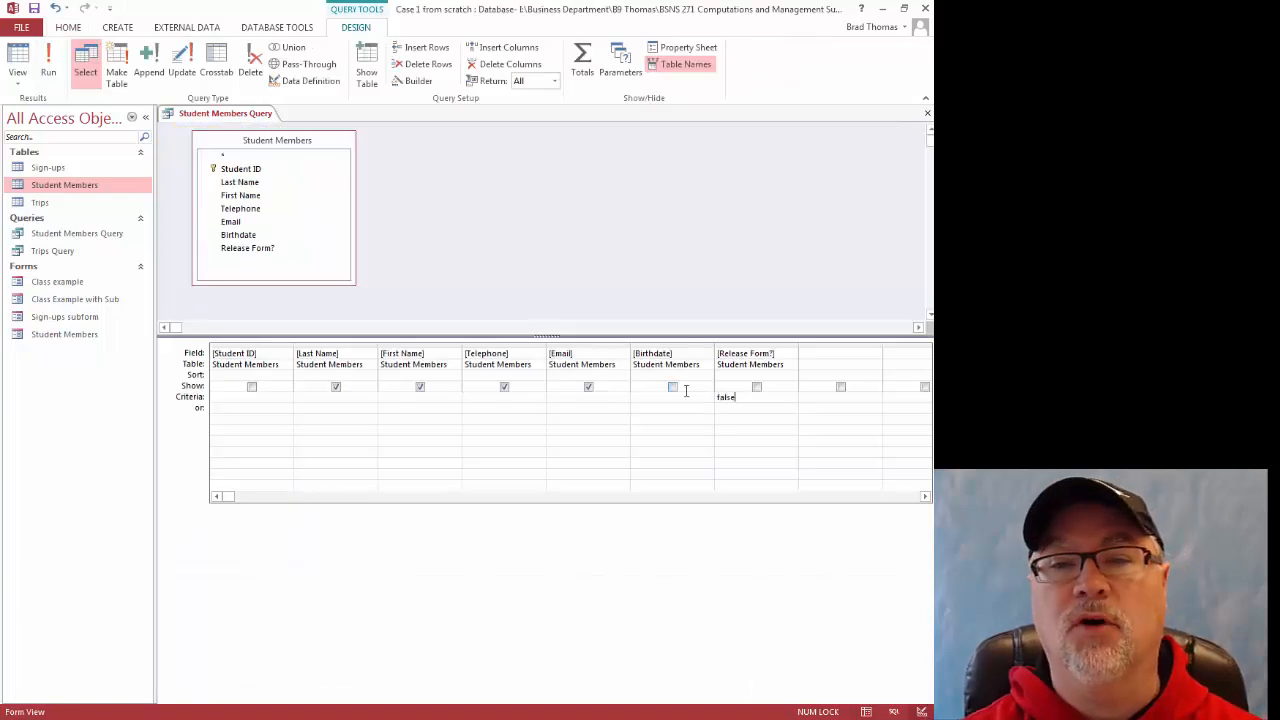
type("false")
left_click(48, 62)
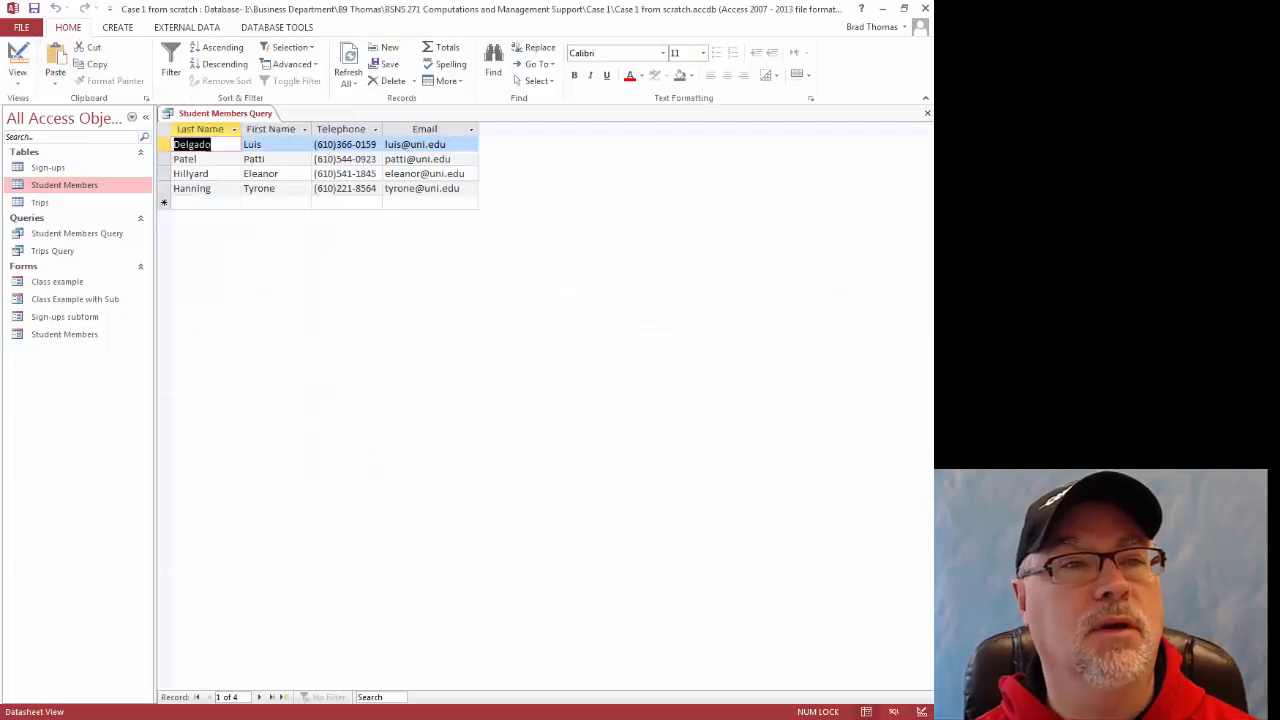
- Save the Student Members Query and close it
right_click(234, 115)
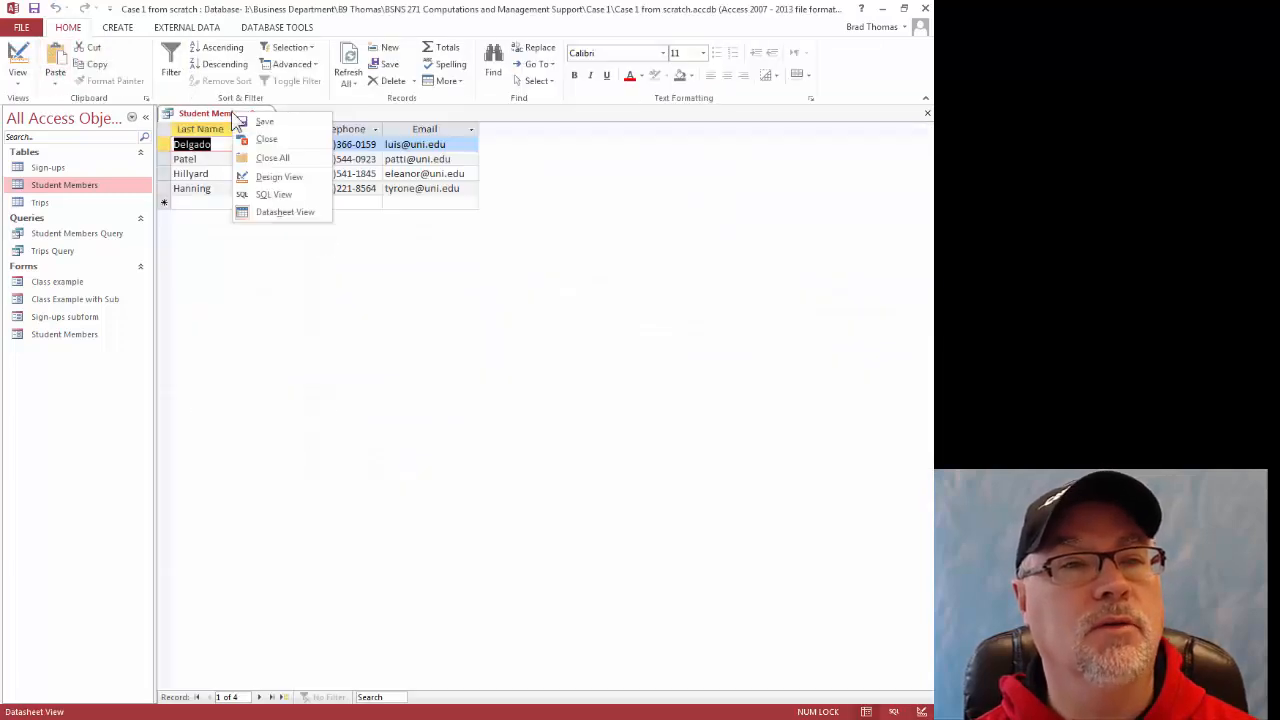
left_click(265, 123)
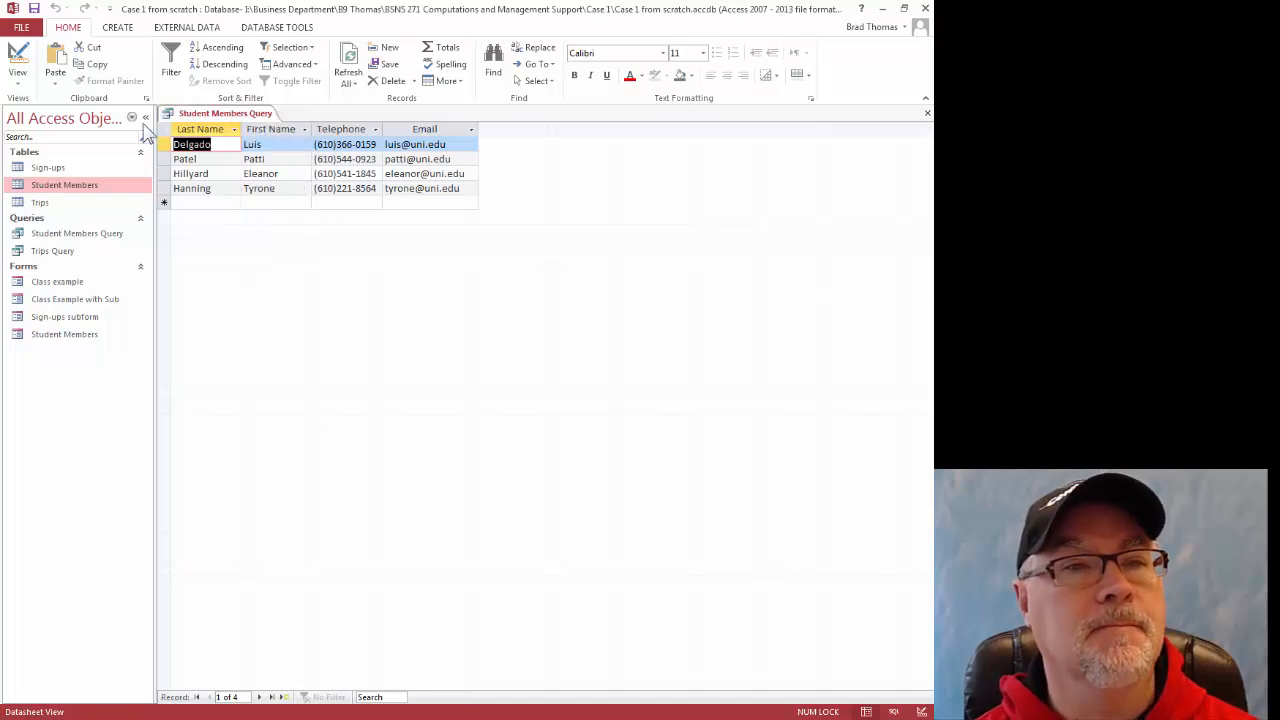
right_click(196, 114)
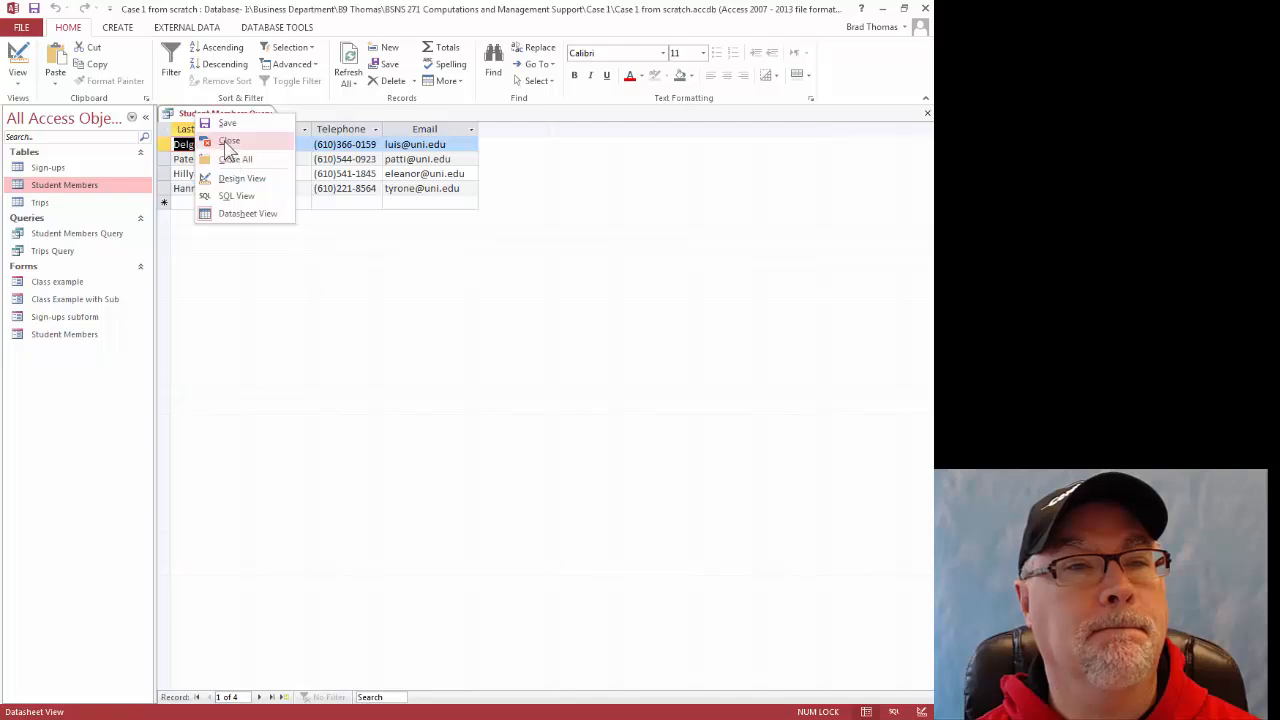
left_click(229, 141)
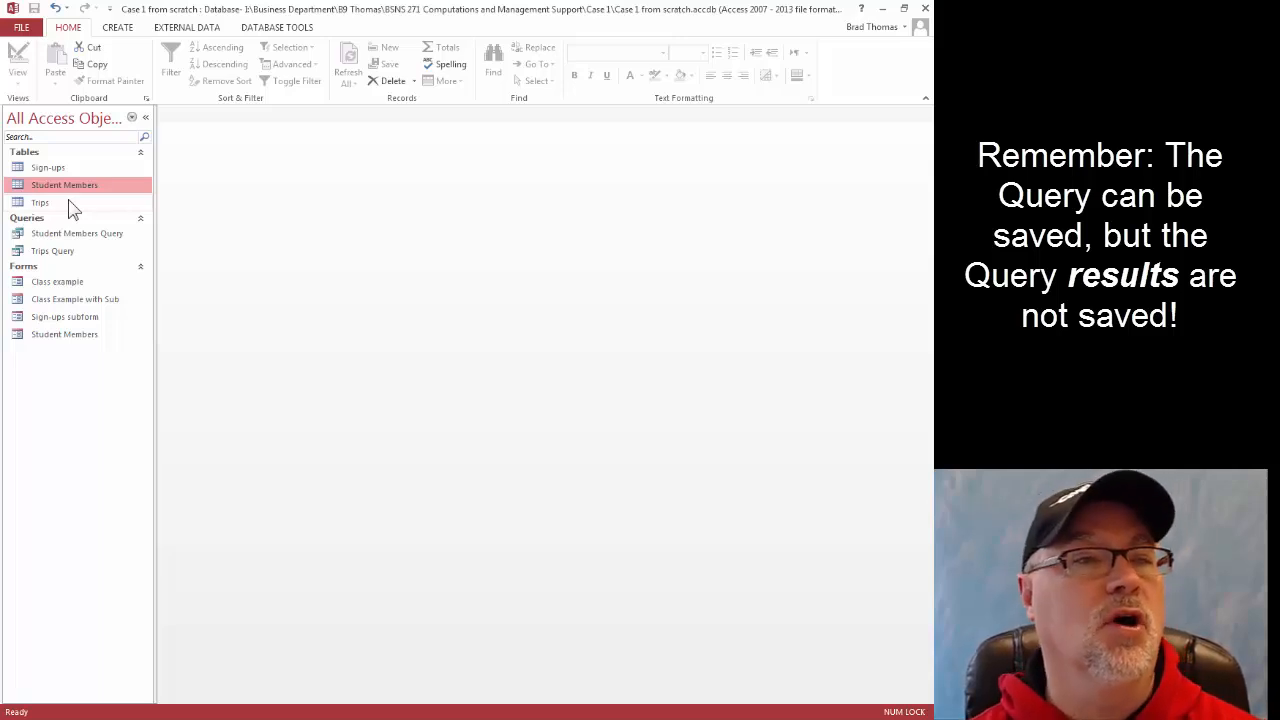
- Create a detail query with the Simple Query Wizard containing all fields of the Trips table, keeping the suggested title Trips Query1
left_click(62, 204)
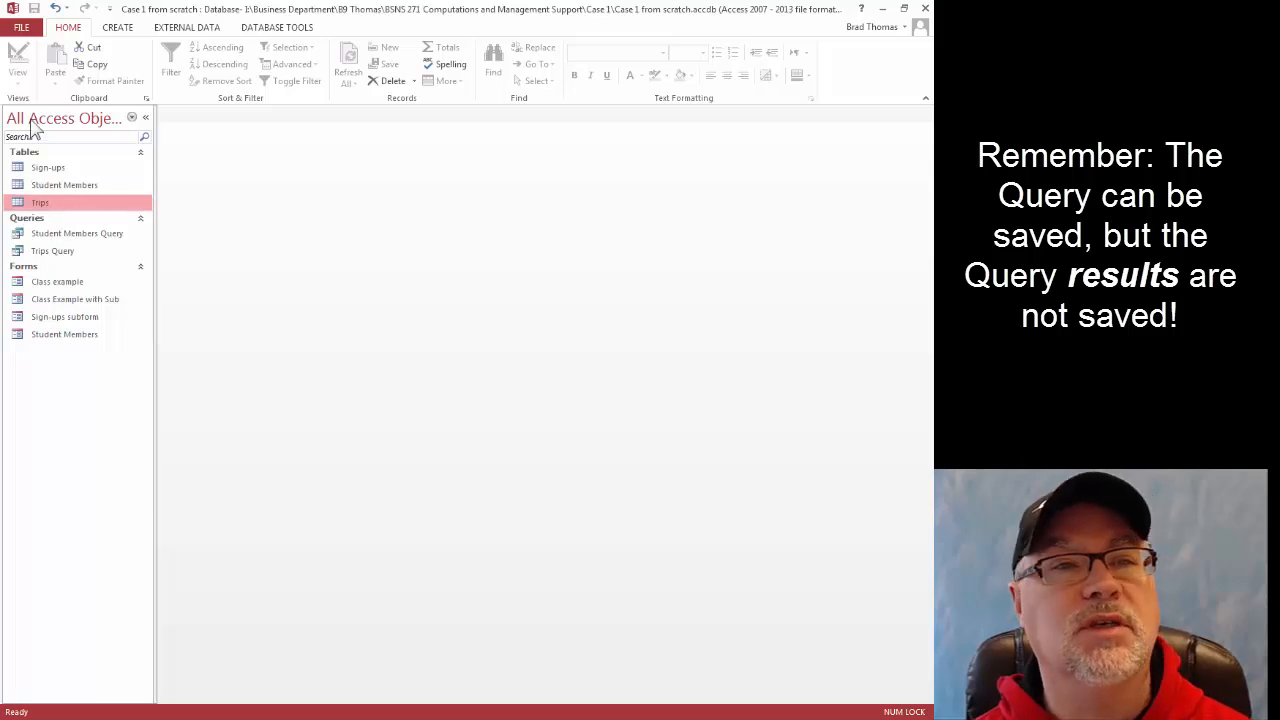
left_click(124, 29)
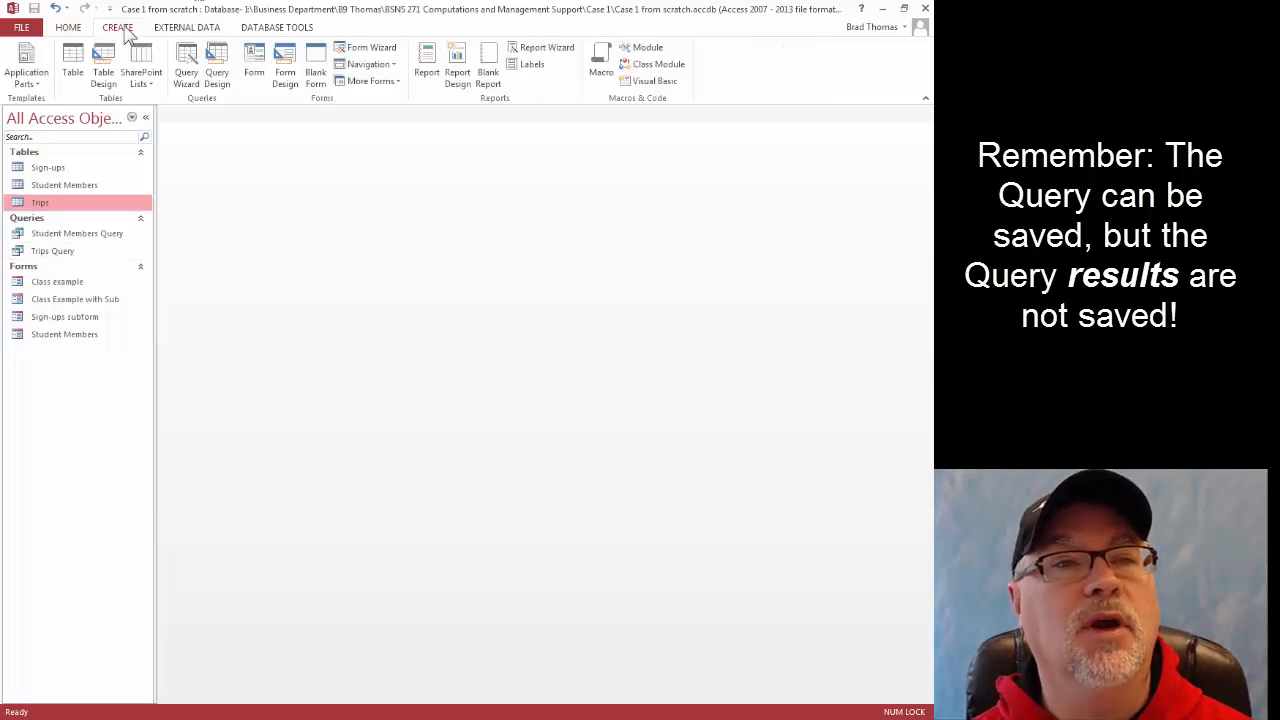
left_click(185, 70)
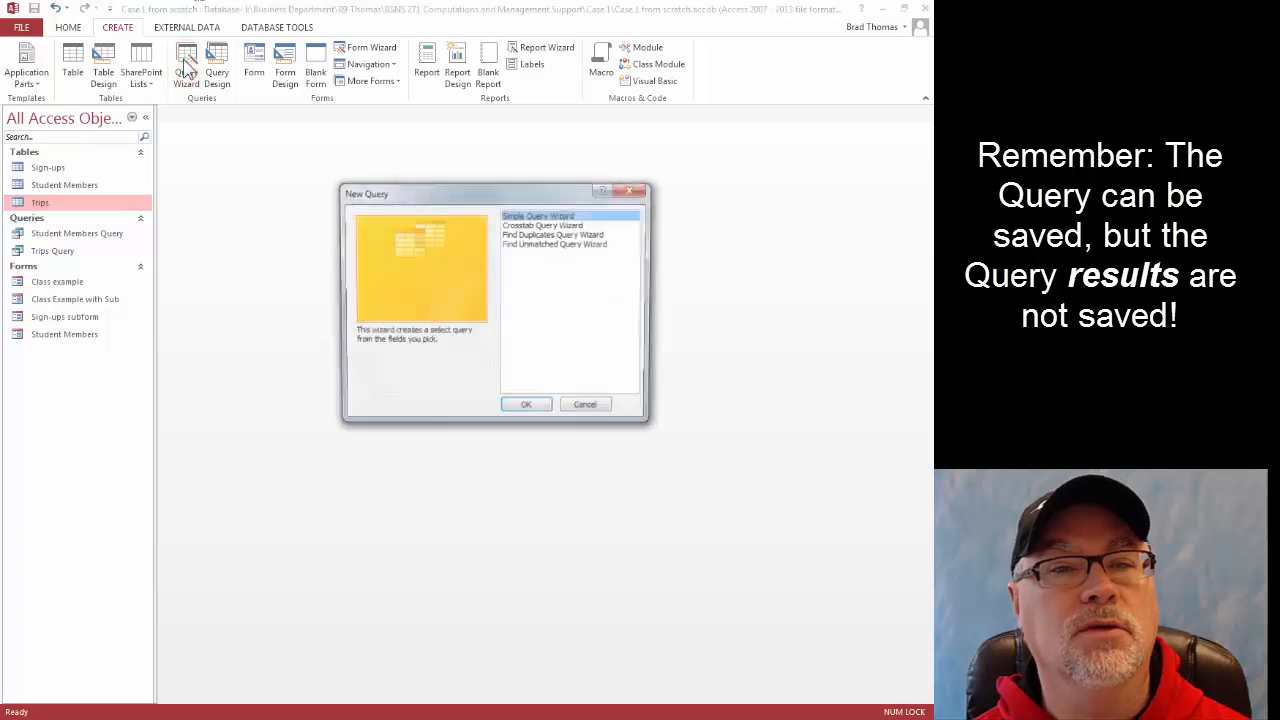
left_click(530, 410)
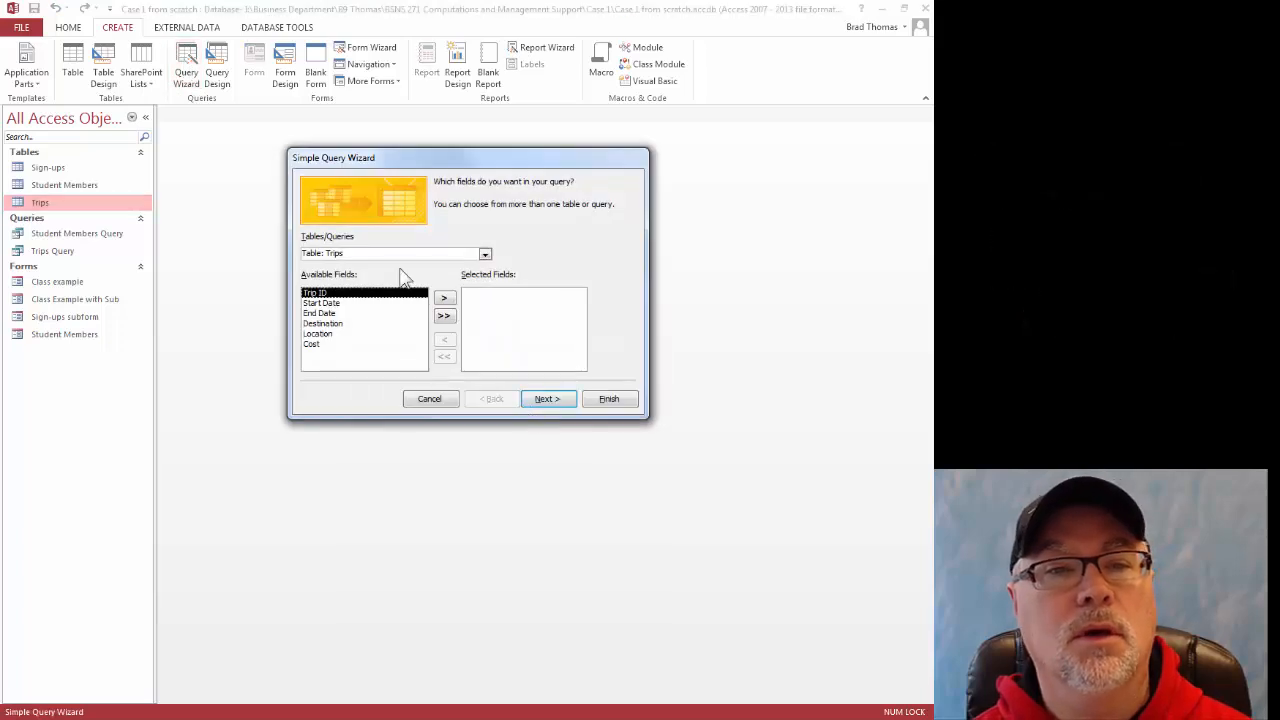
left_click(444, 315)
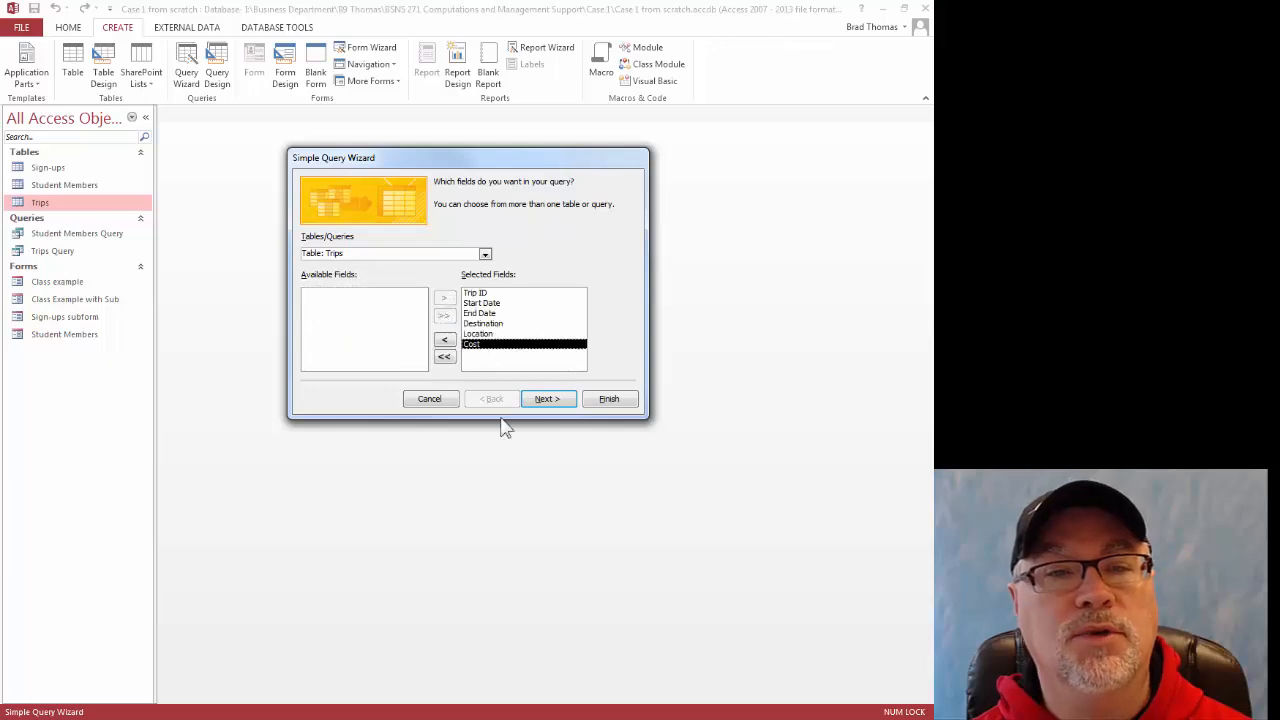
left_click(540, 400)
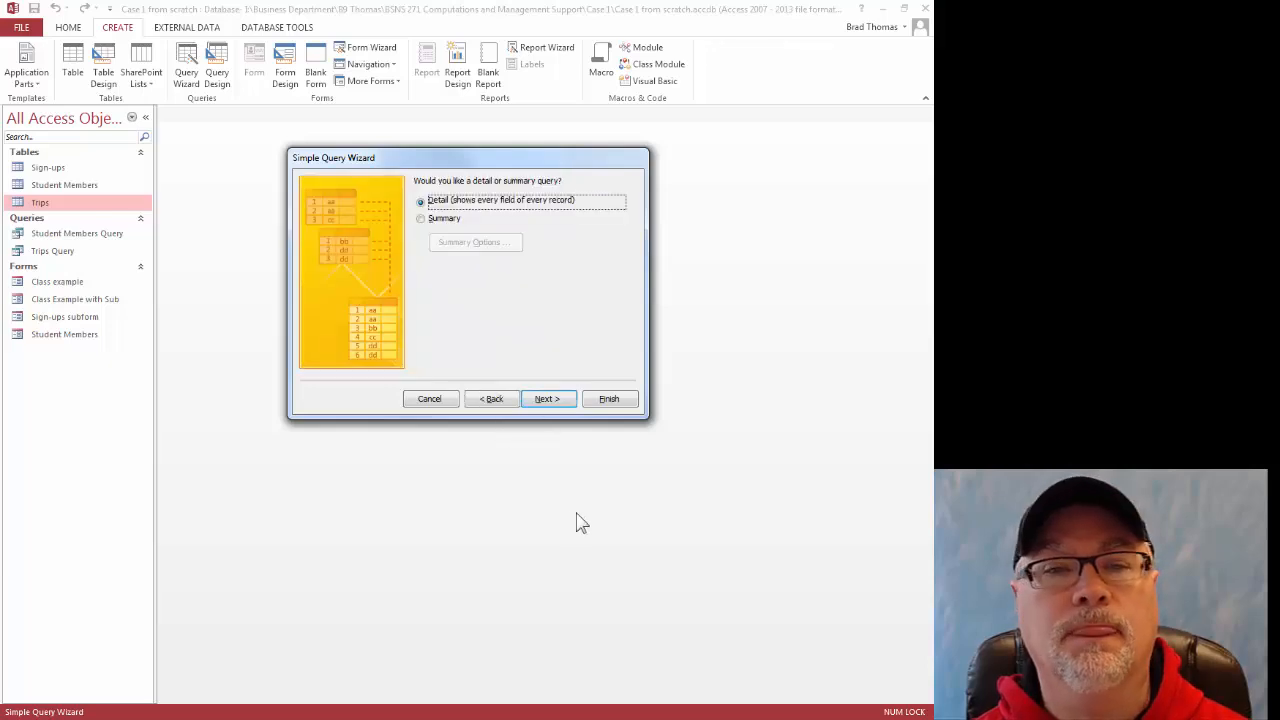
left_click(566, 404)
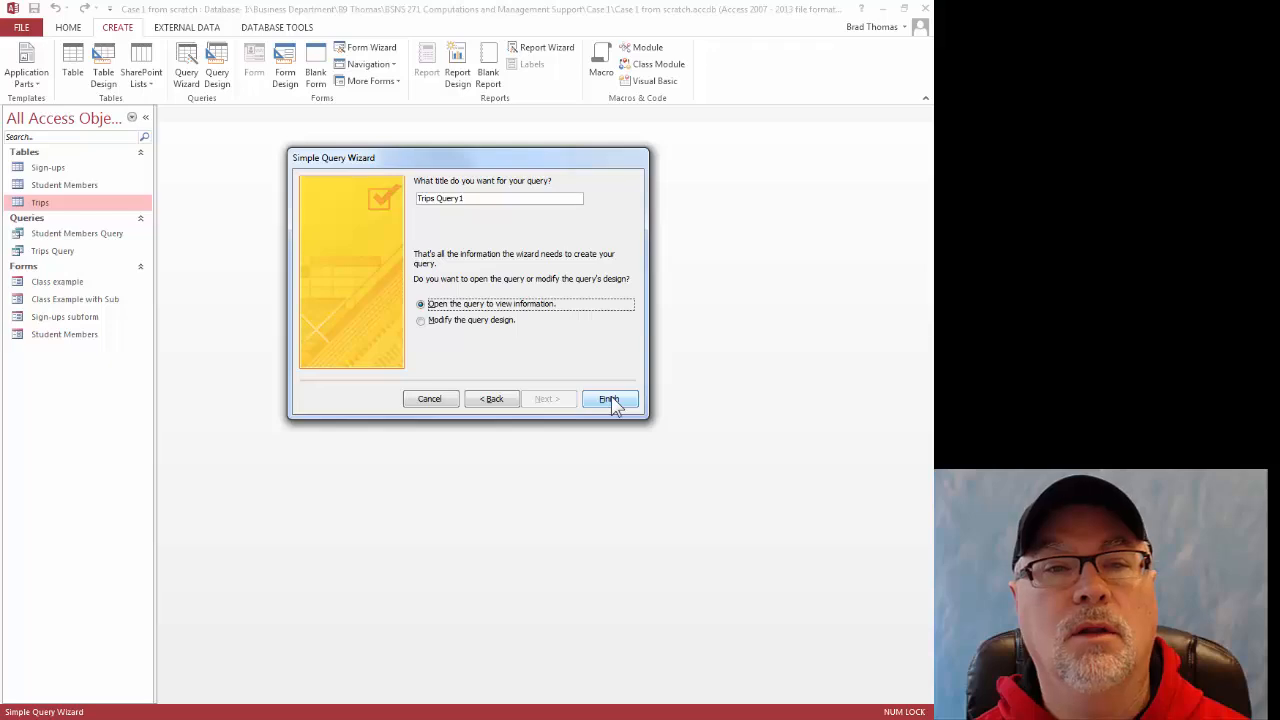
left_click(610, 400)
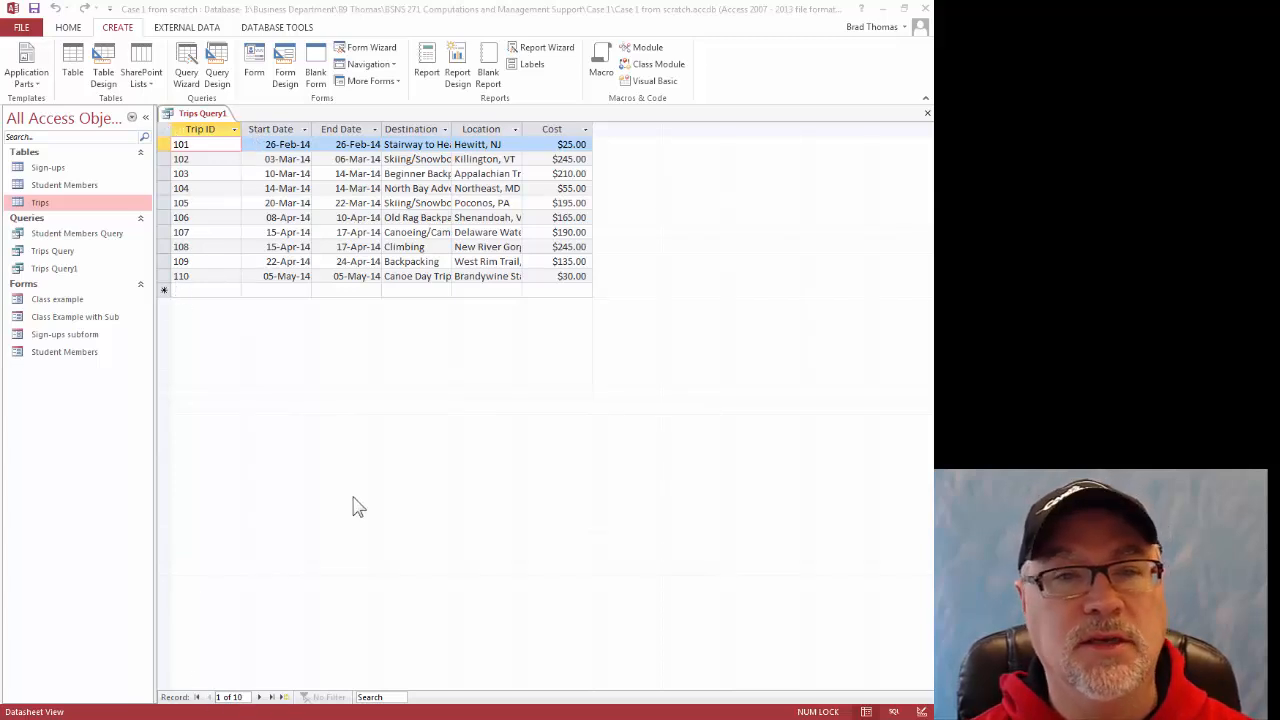
- Switch Trips Query1 to Design View and set the Cost criterion to <150
left_click(922, 712)
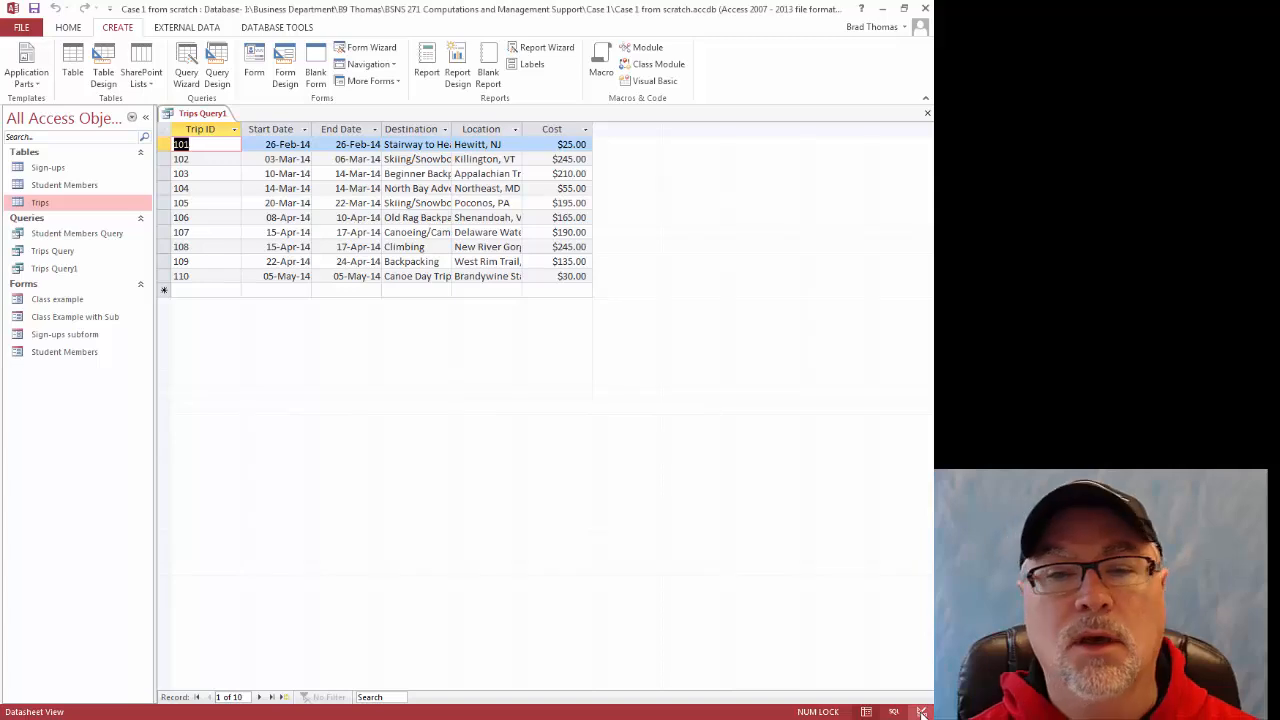
left_click(922, 712)
left_click(640, 399)
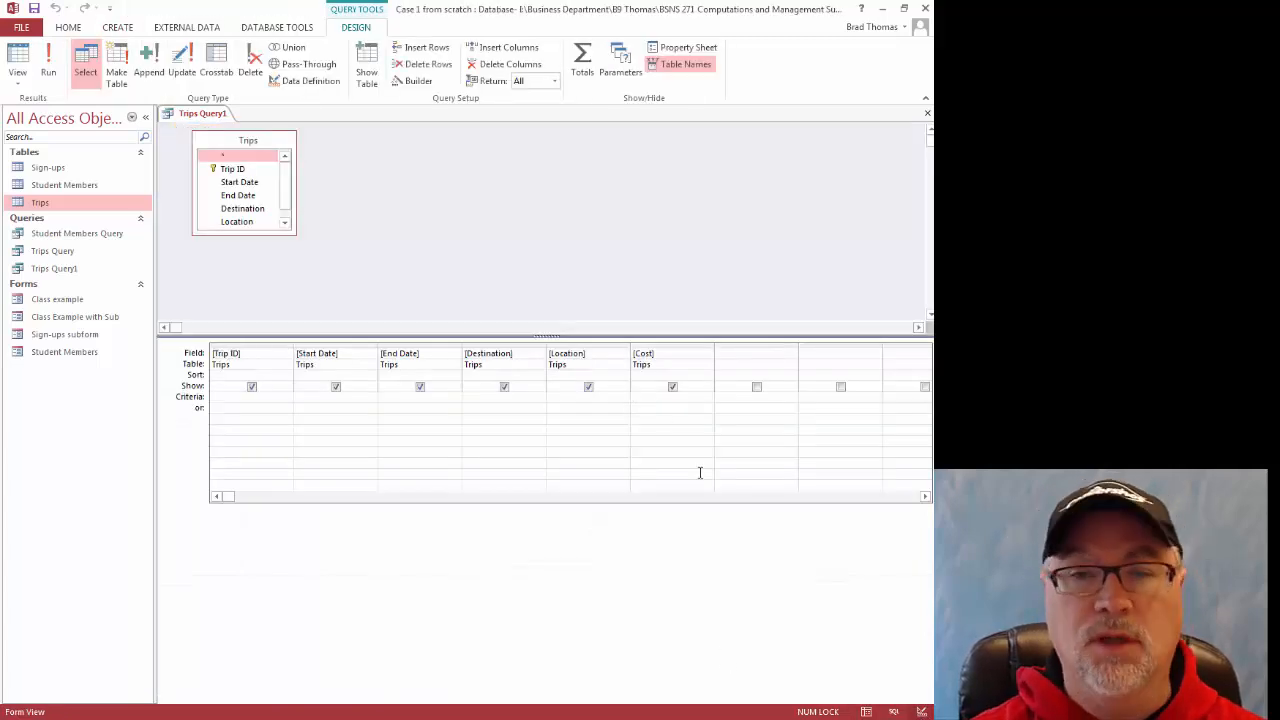
type("<1")
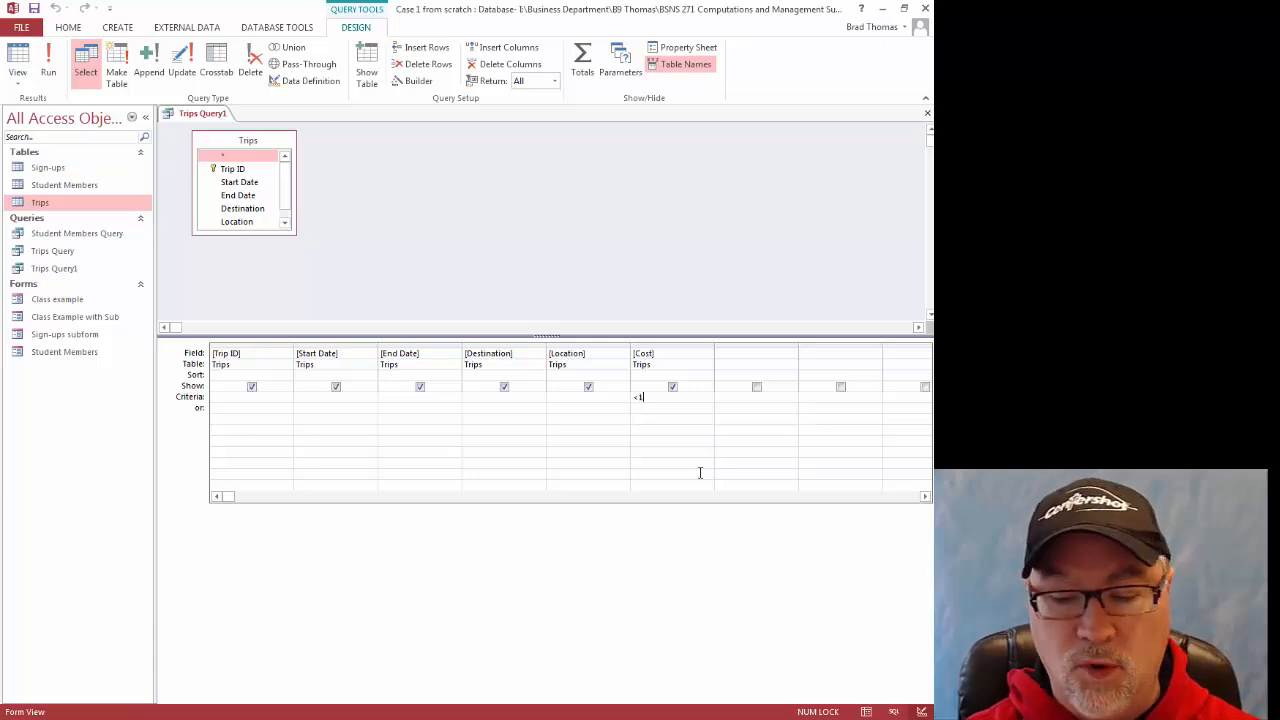
type("50")
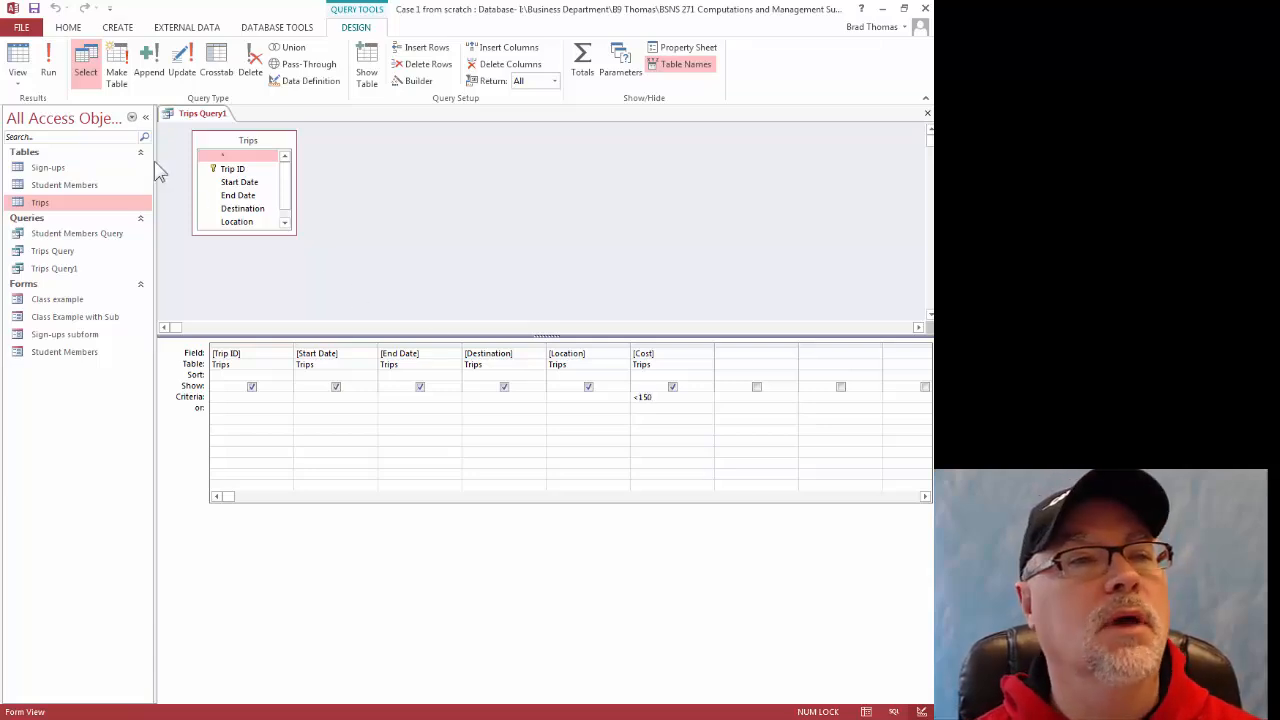
- Run Trips Query1 and, back in Design View, change the Cost criterion to the parameter <[Enter the trip price]
left_click(50, 72)
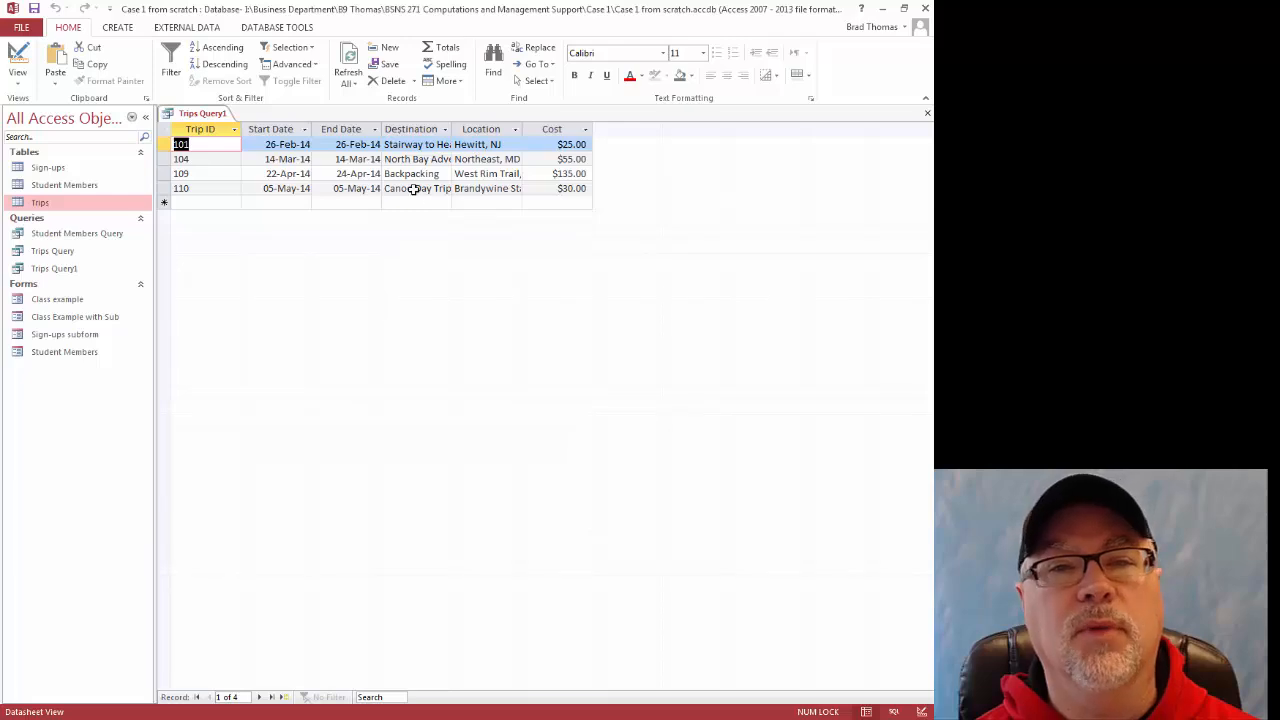
left_click(922, 714)
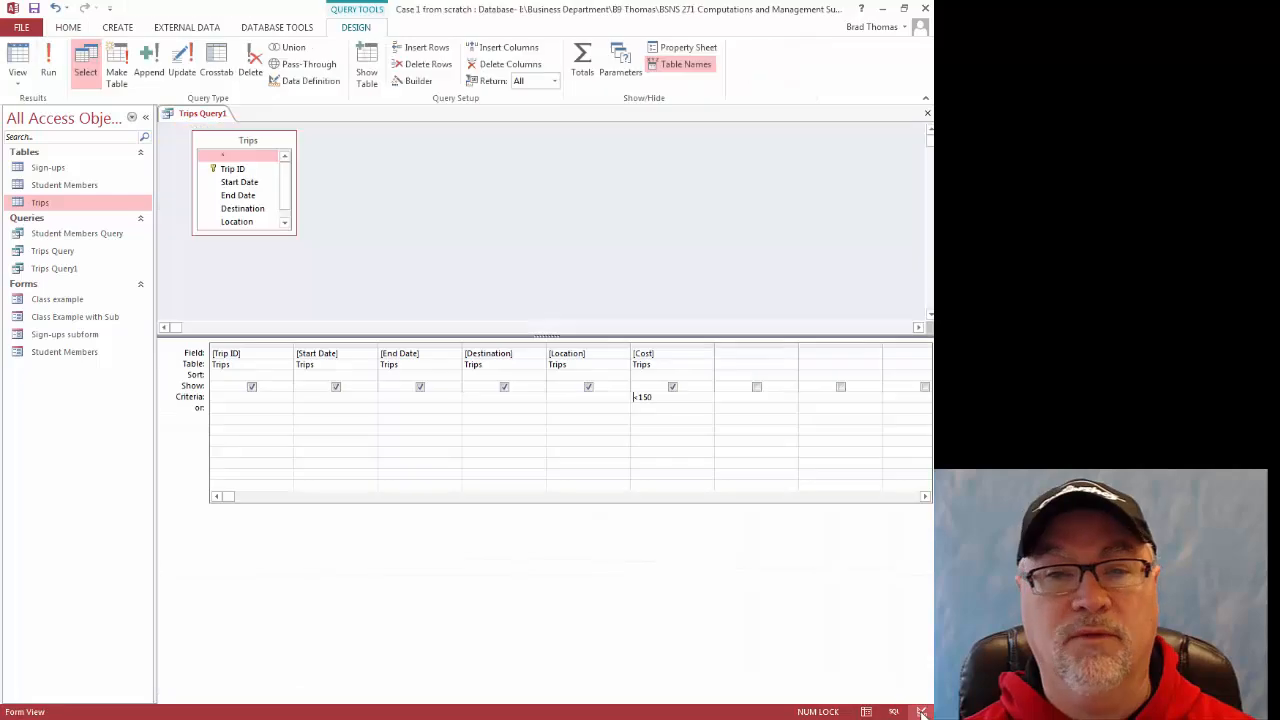
double_click(643, 397)
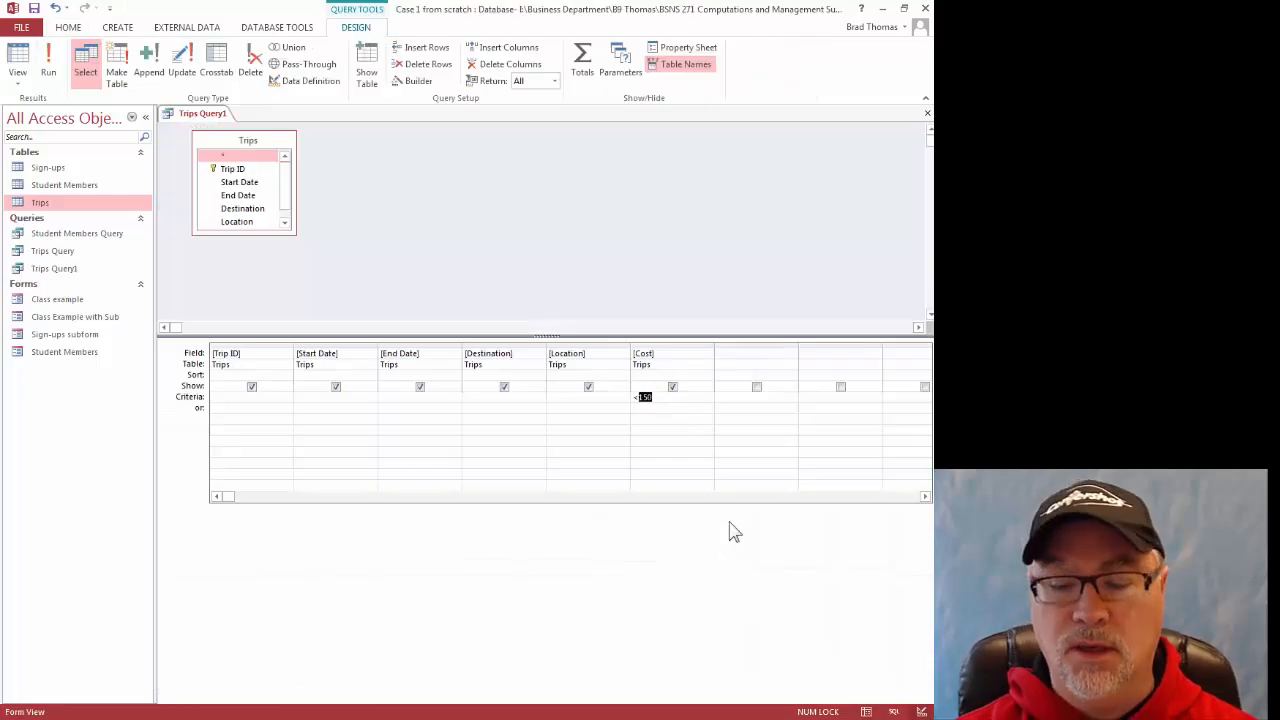
key("BackSpace")
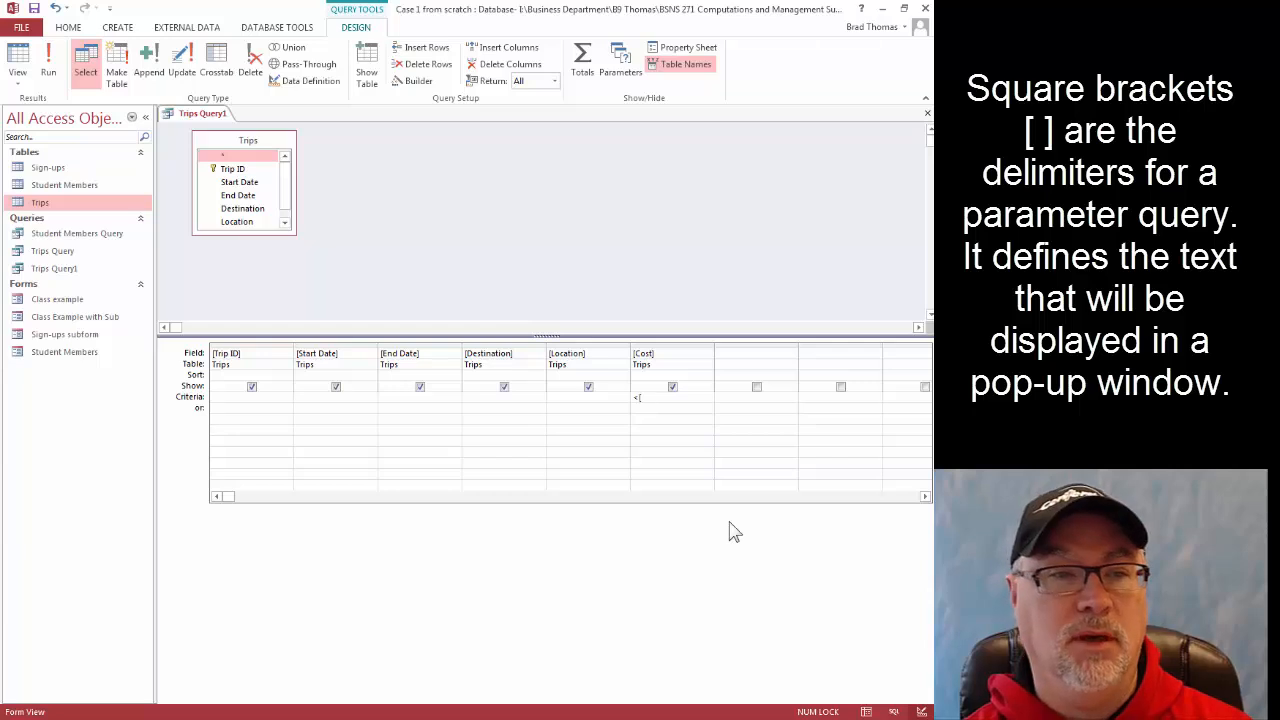
type("En")
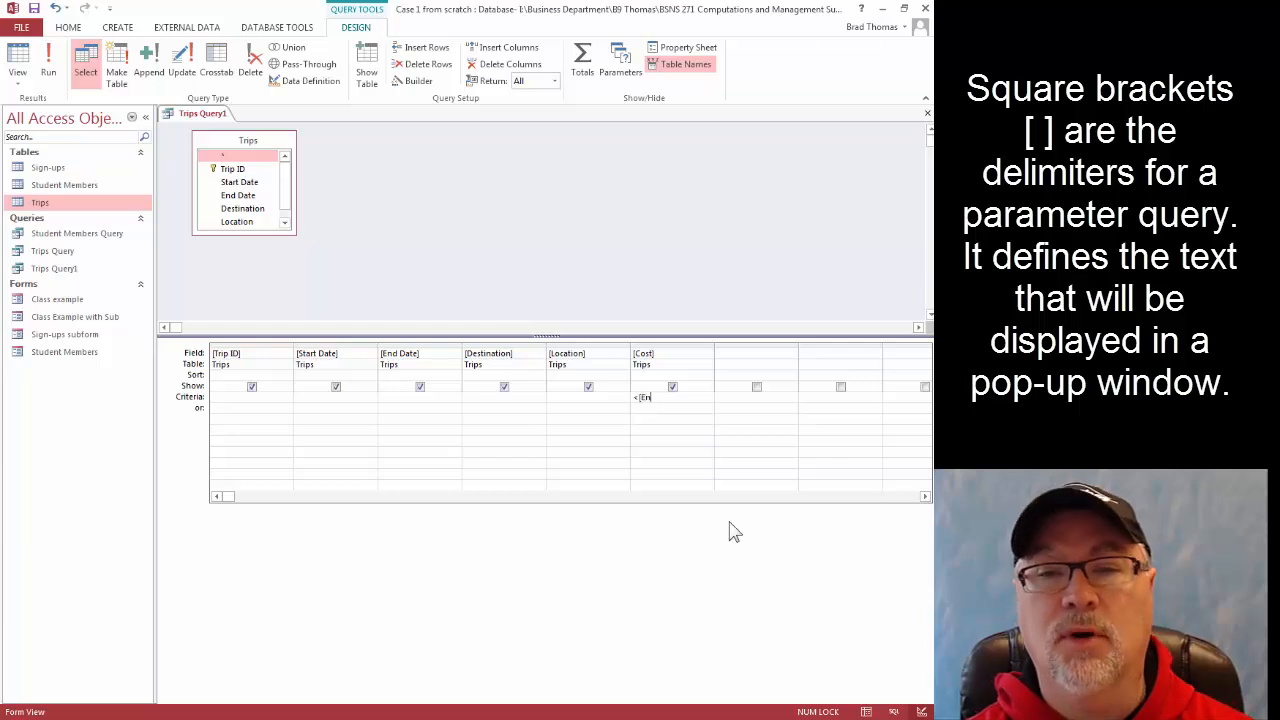
type("ter the trip price")
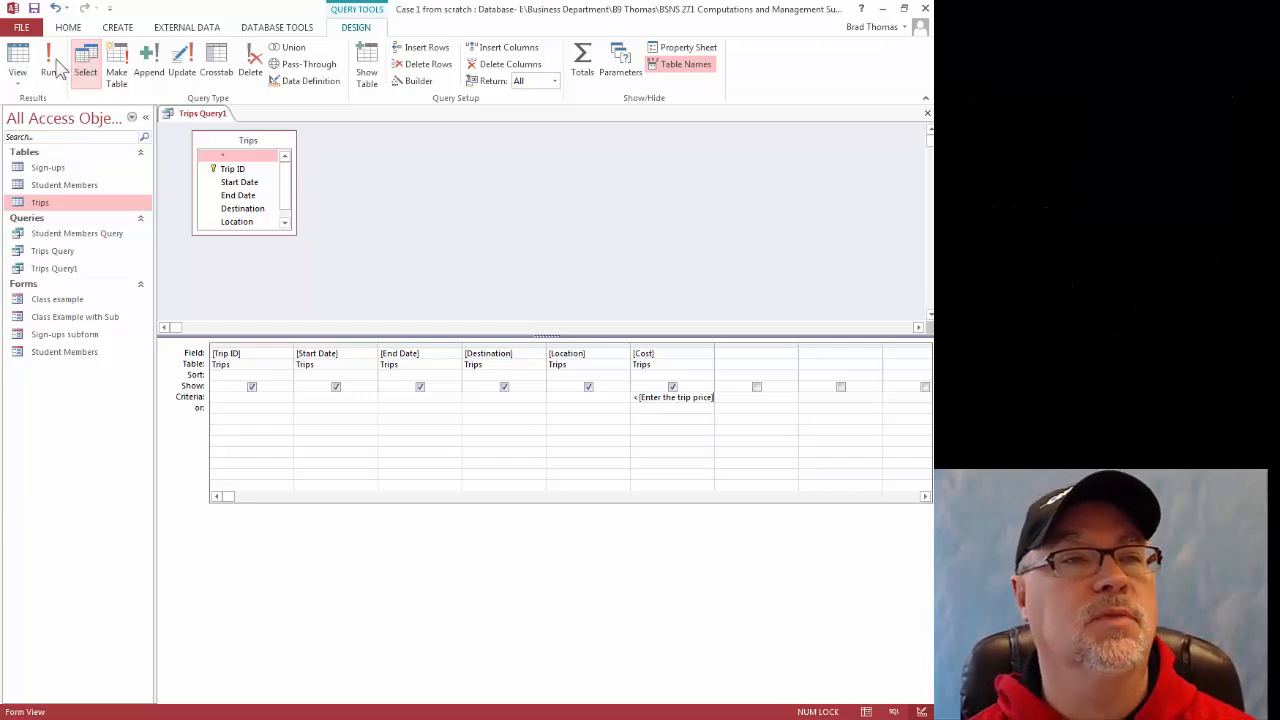
- Run the parameter query with a trip price of 150
left_click(48, 68)
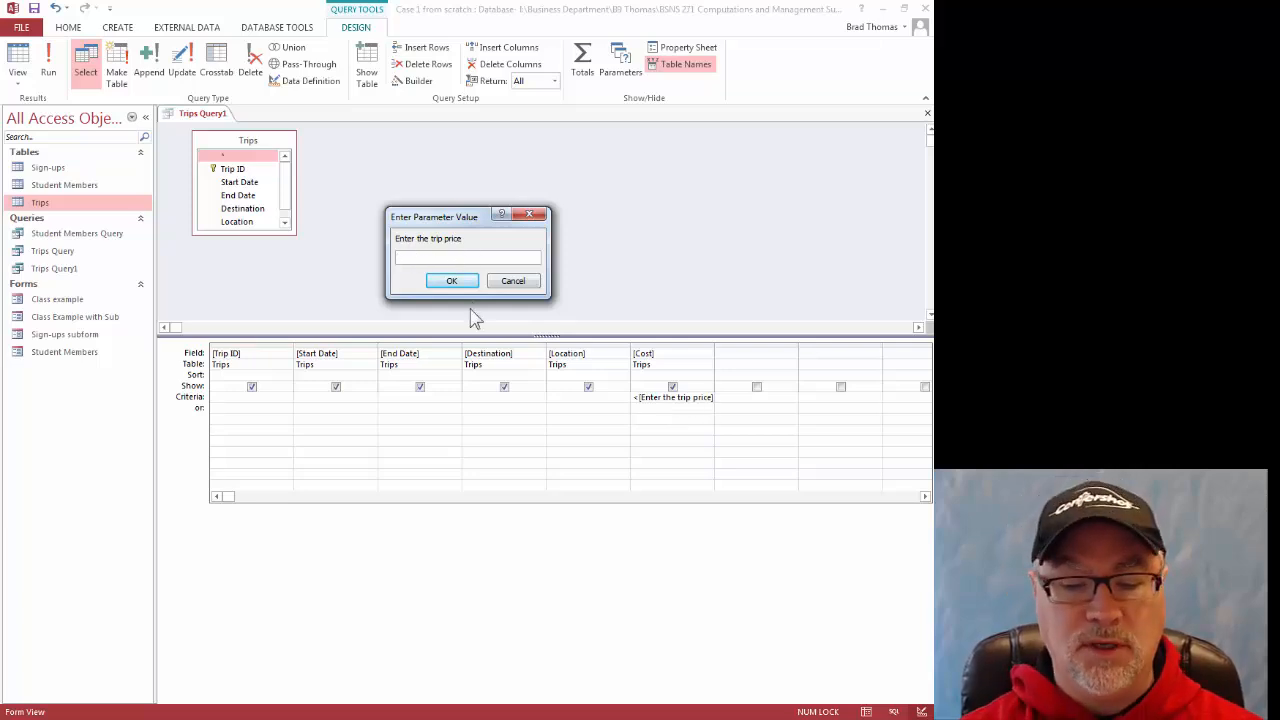
type("150")
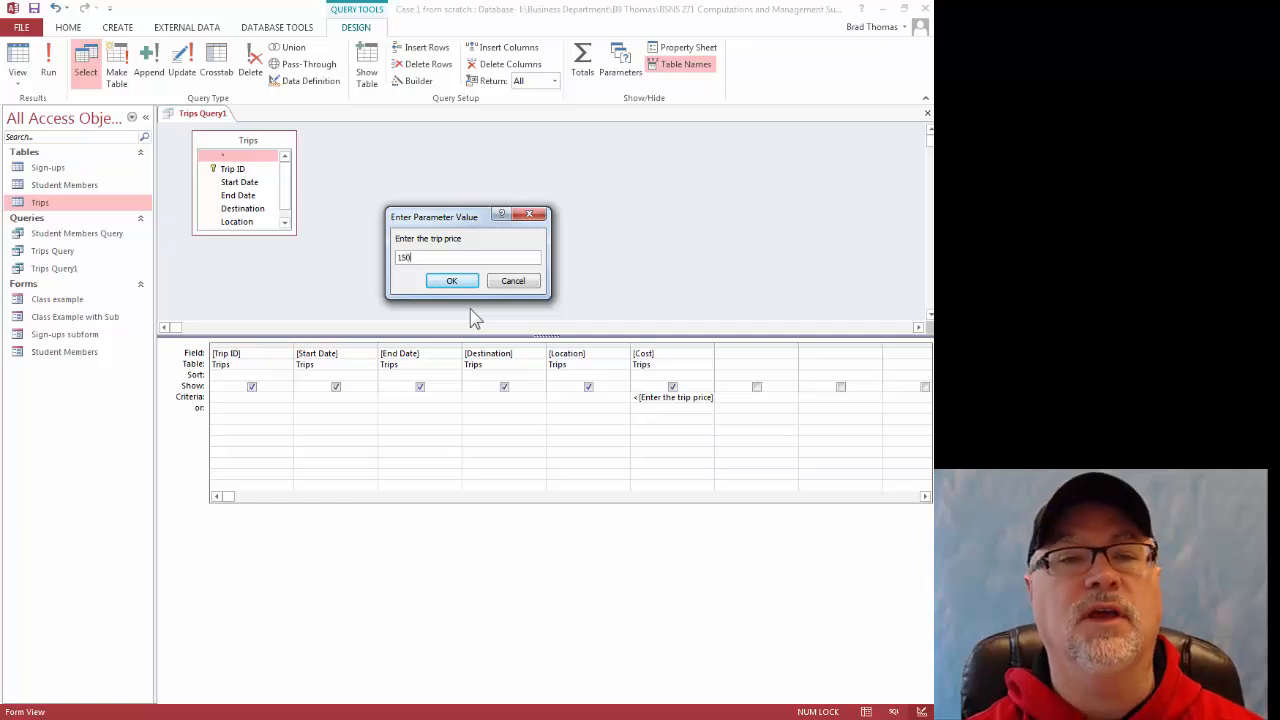
left_click(451, 281)
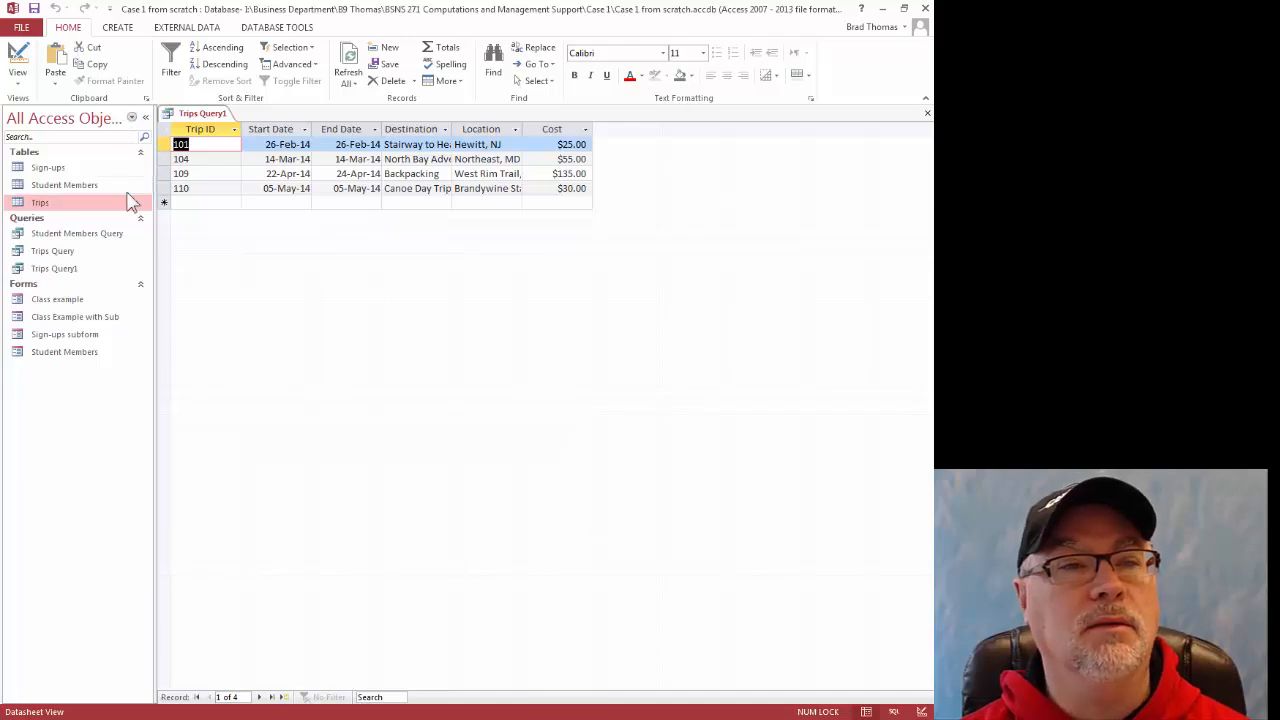
- Return to Design View and rerun Trips Query1 with a trip price high enough to include the $245 trips
left_click(921, 711)
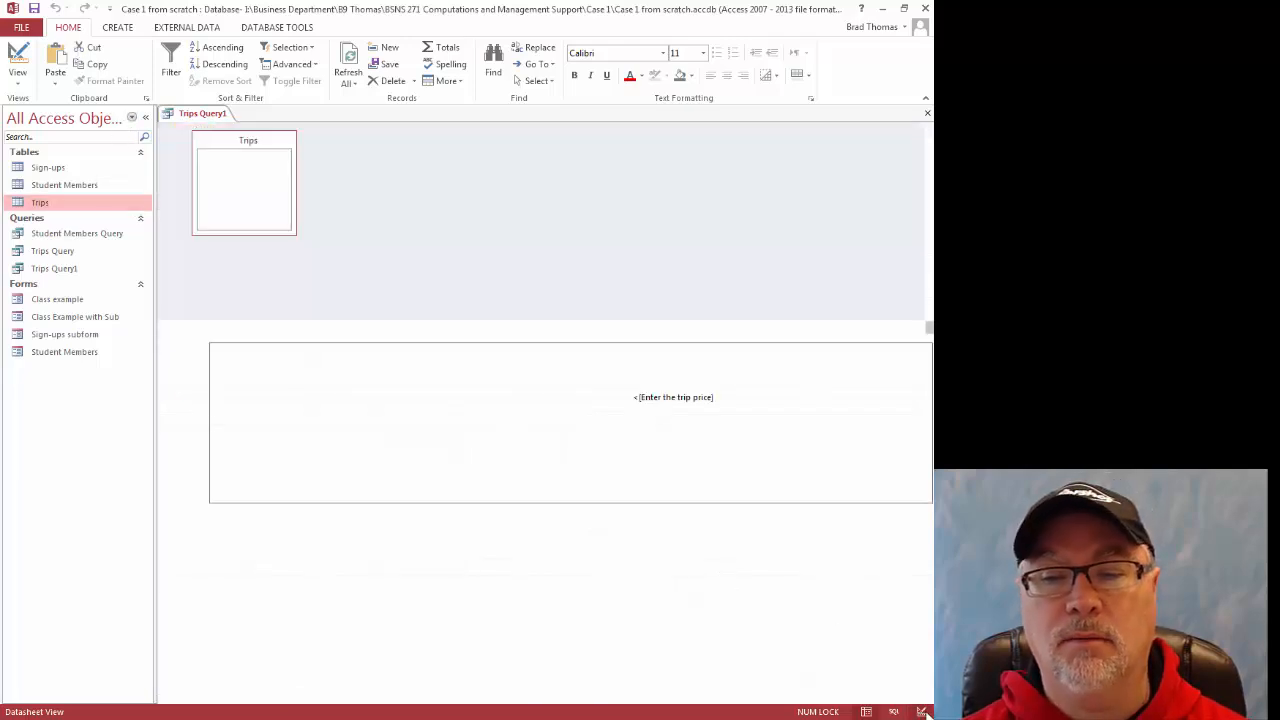
left_click(50, 72)
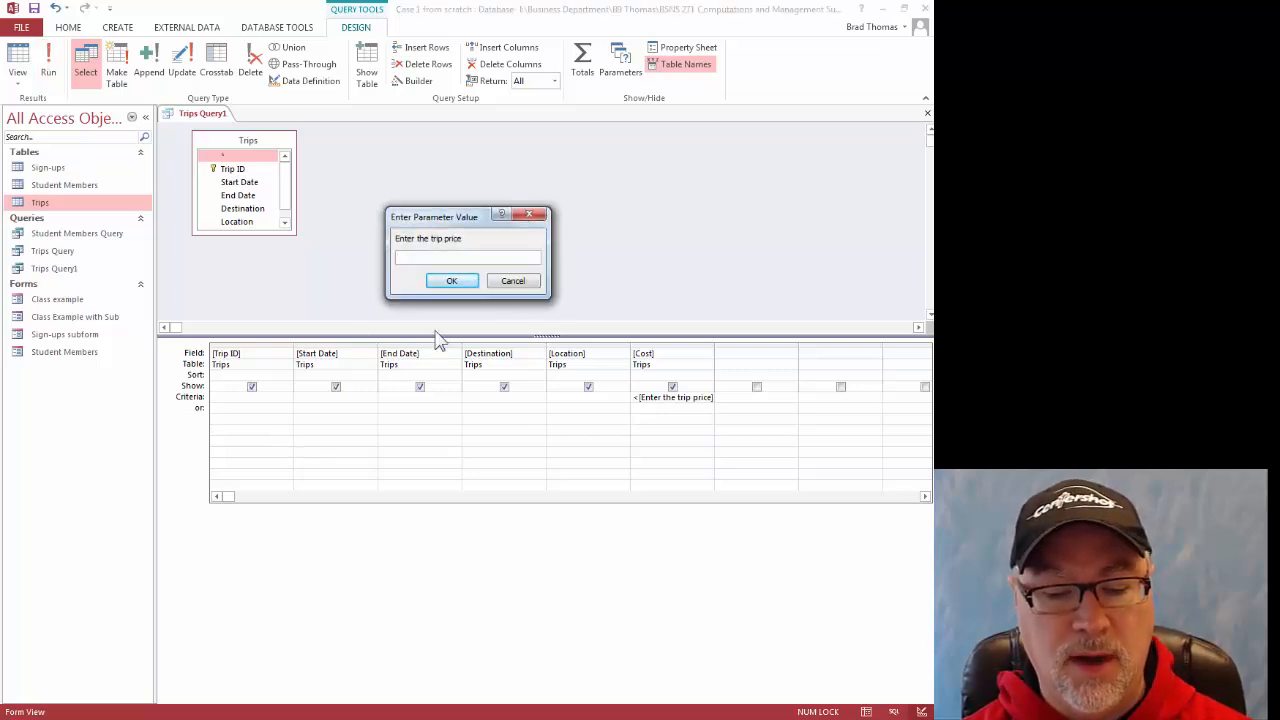
type("150")
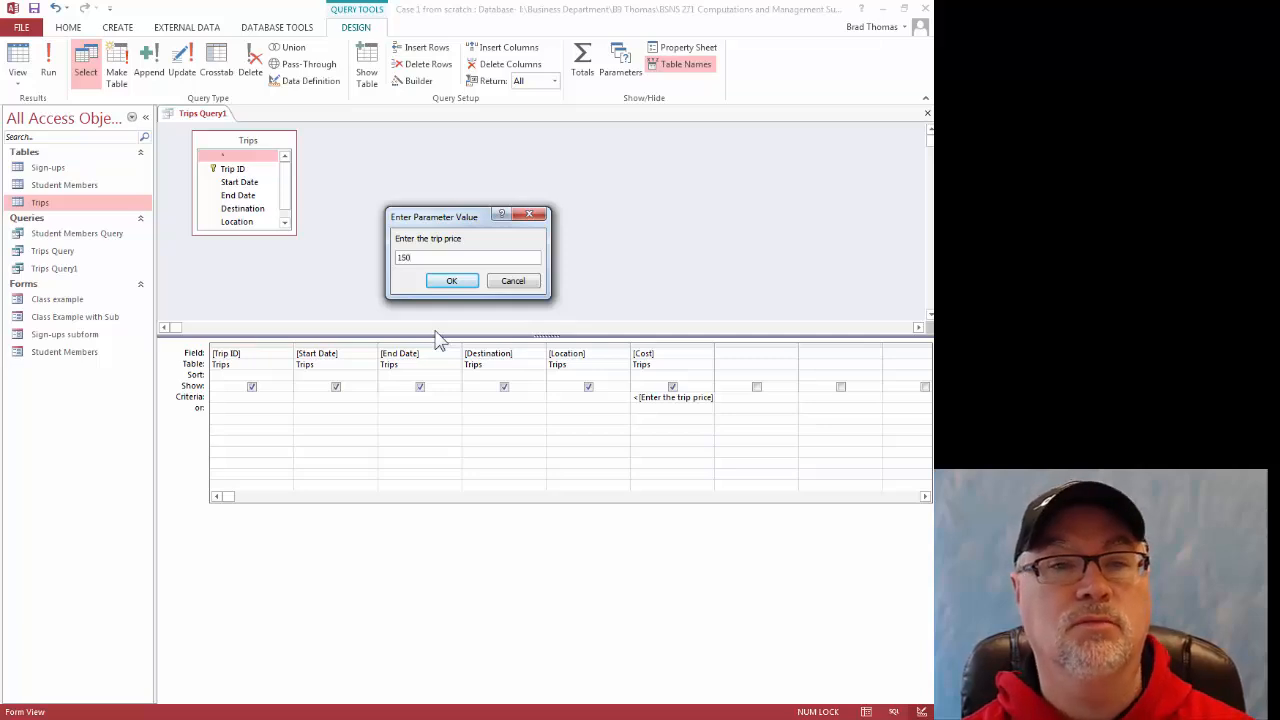
key("BackSpace")
key("BackSpace")
key("BackSpace")
type("25")
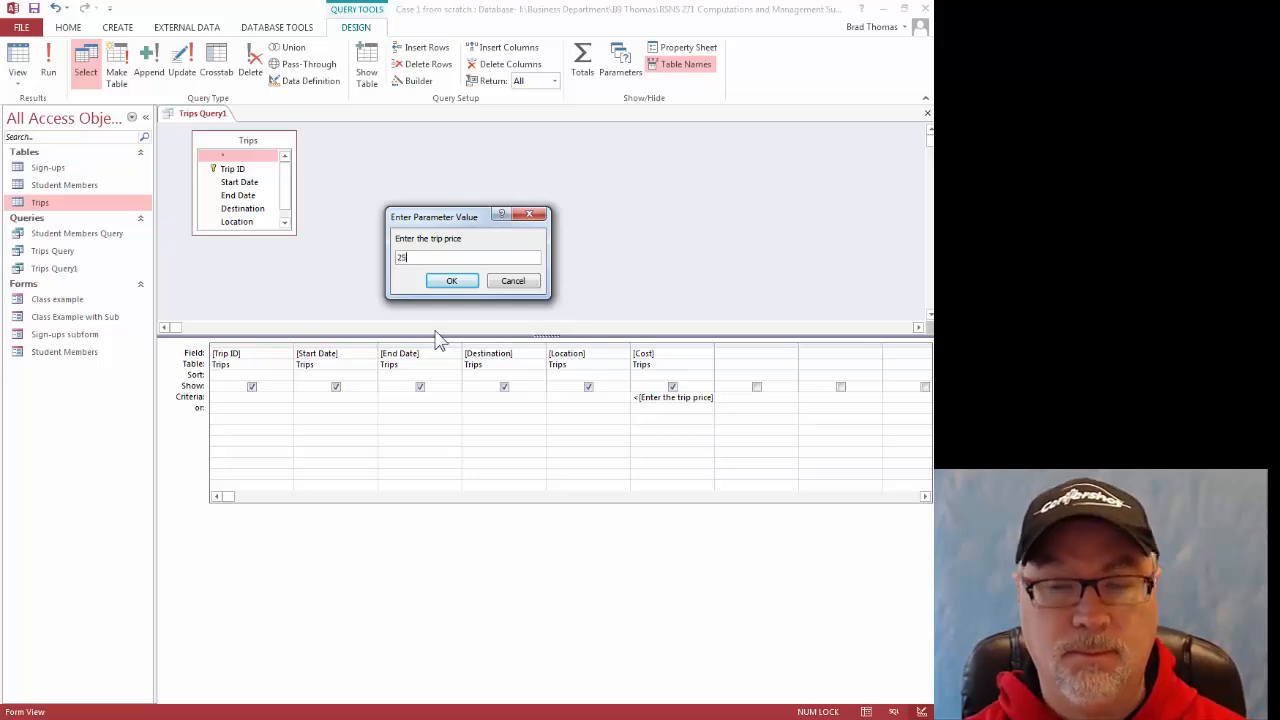
left_click(451, 281)
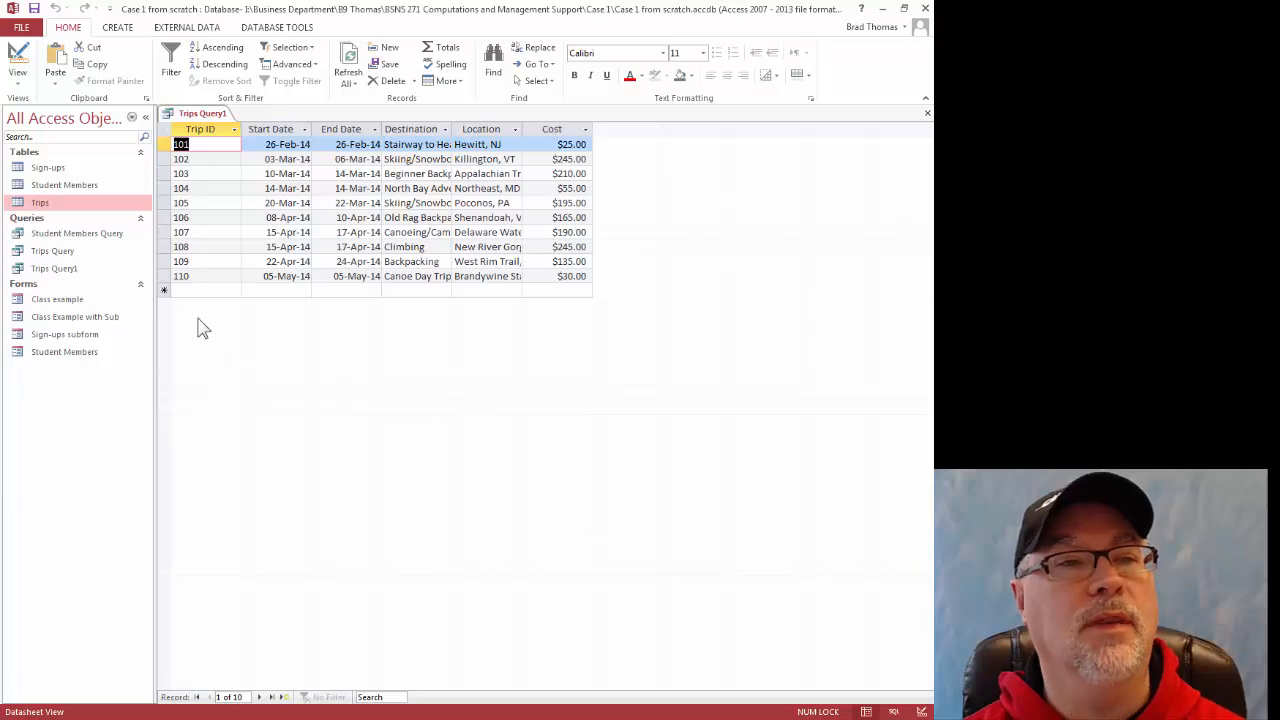
- Save Trips Query1 and close it
right_click(197, 116)
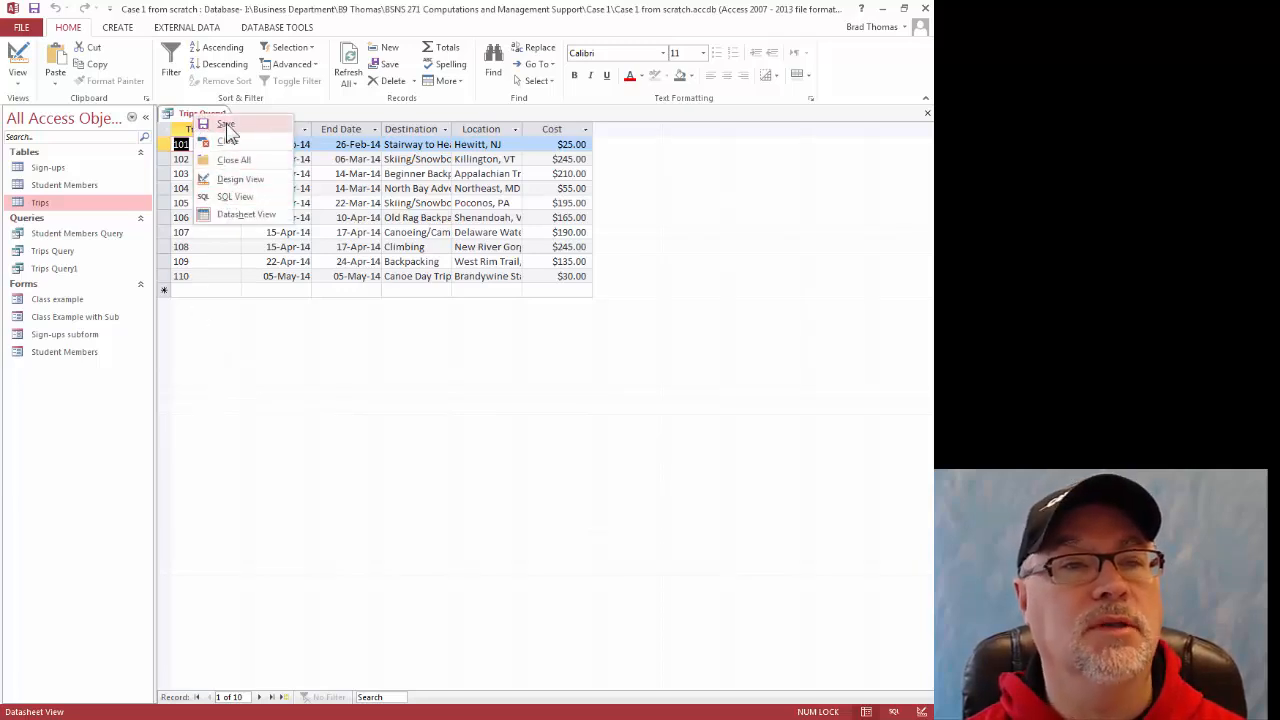
left_click(228, 128)
right_click(207, 115)
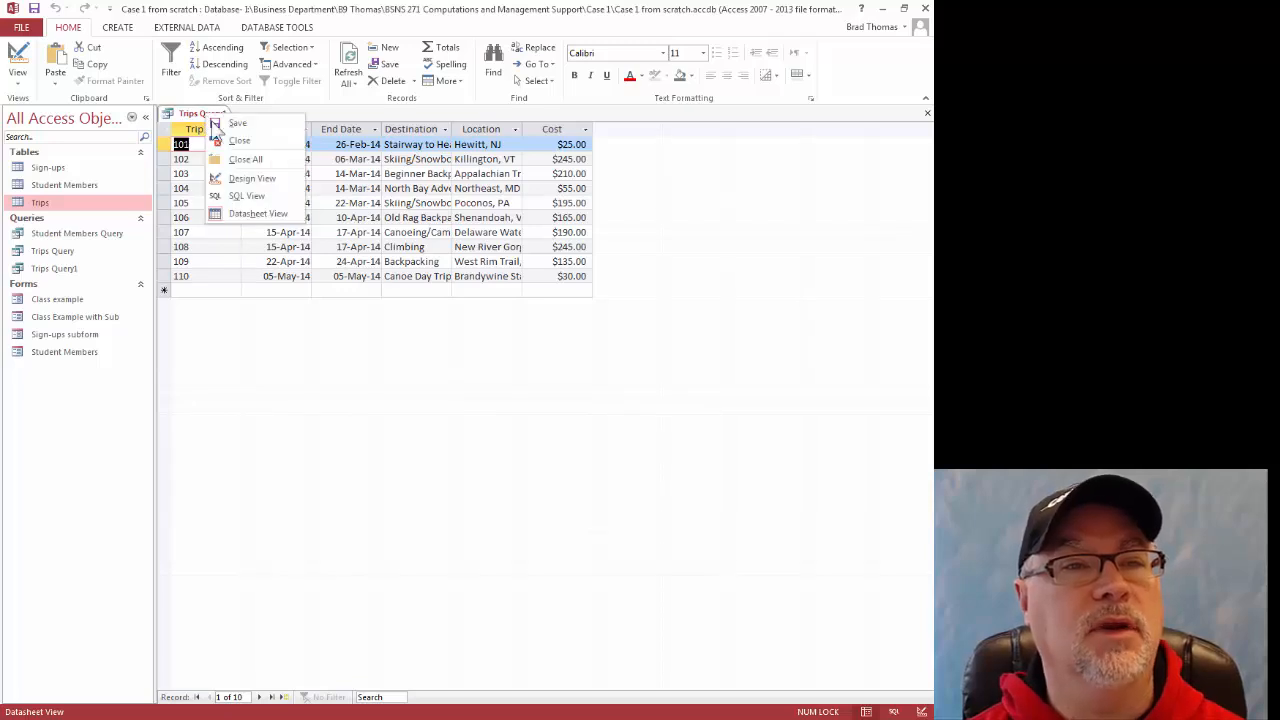
left_click(229, 142)
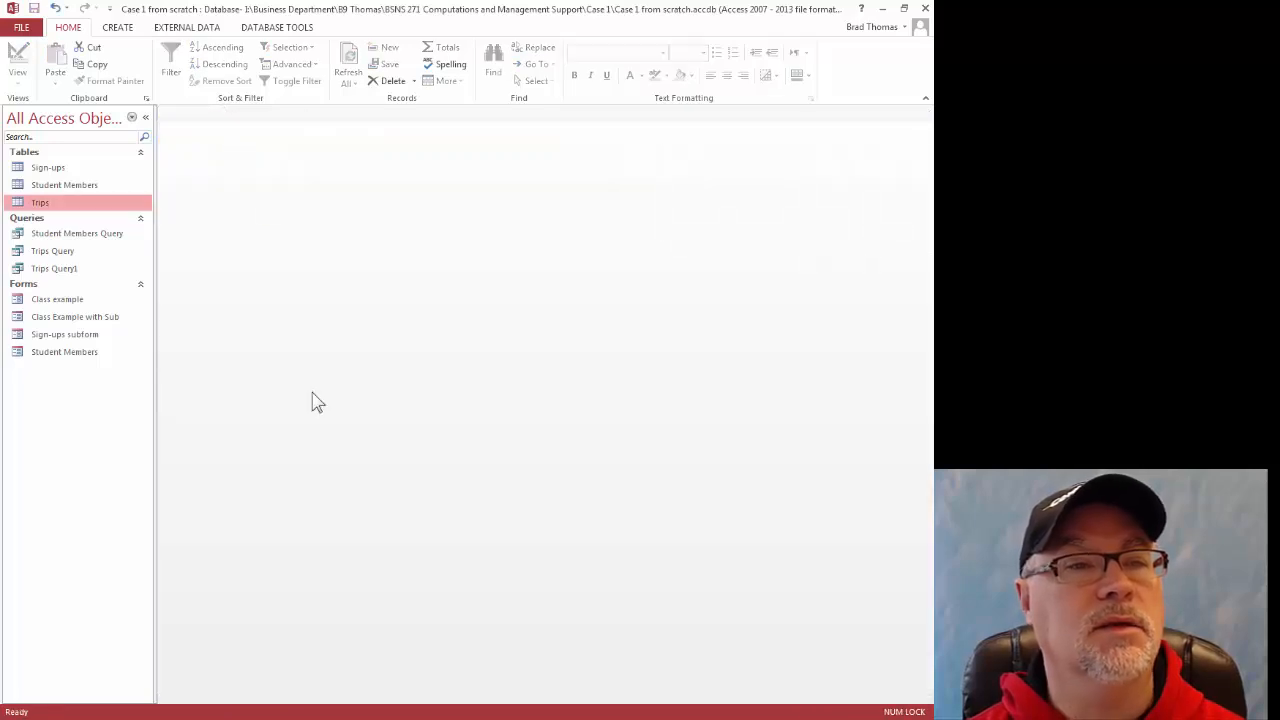
- Reopen the saved Trips Query1 with a trip price of 50
double_click(60, 271)
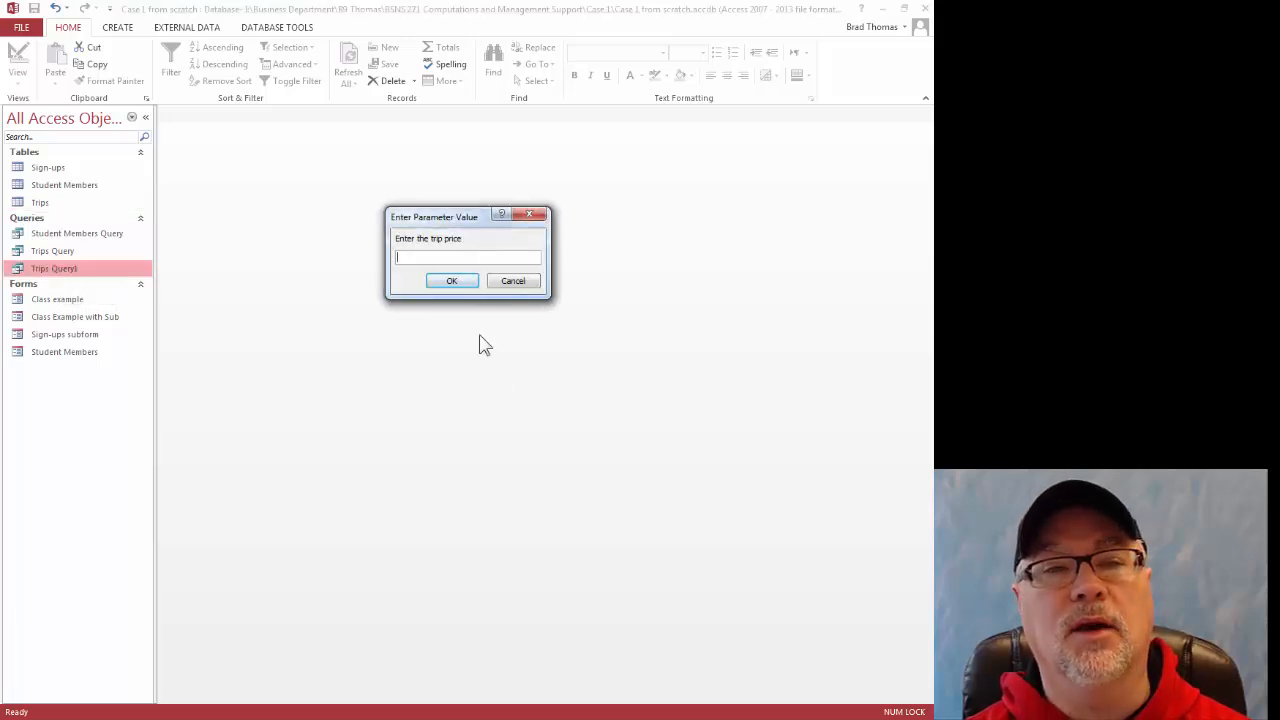
type("50")
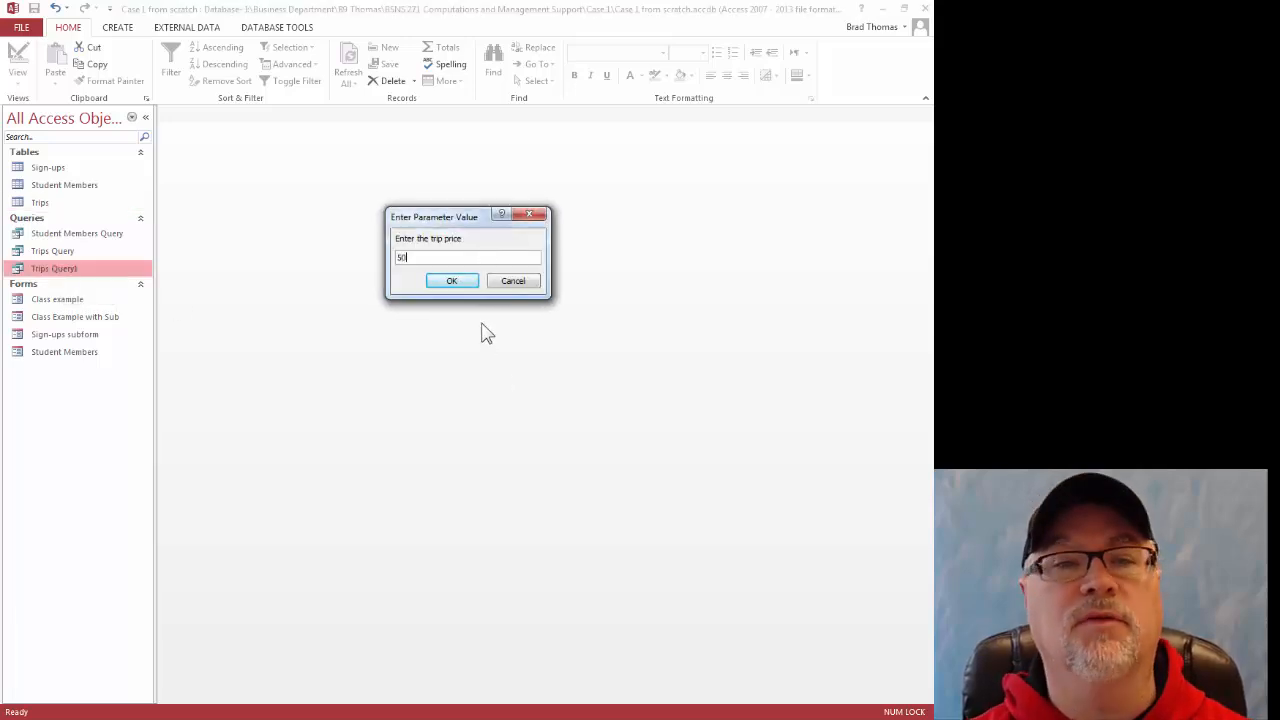
left_click(451, 281)
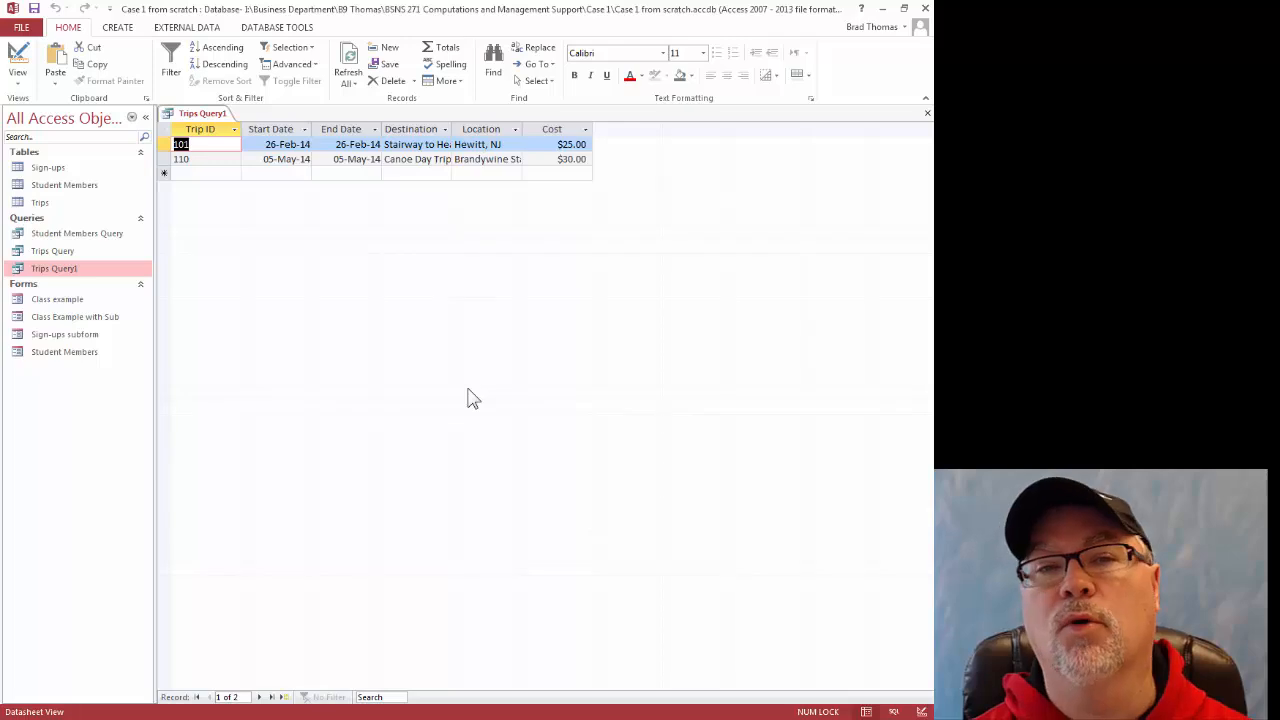
- Review the parameter criterion of Trips Query1 in Design View and close the query
left_click(921, 711)
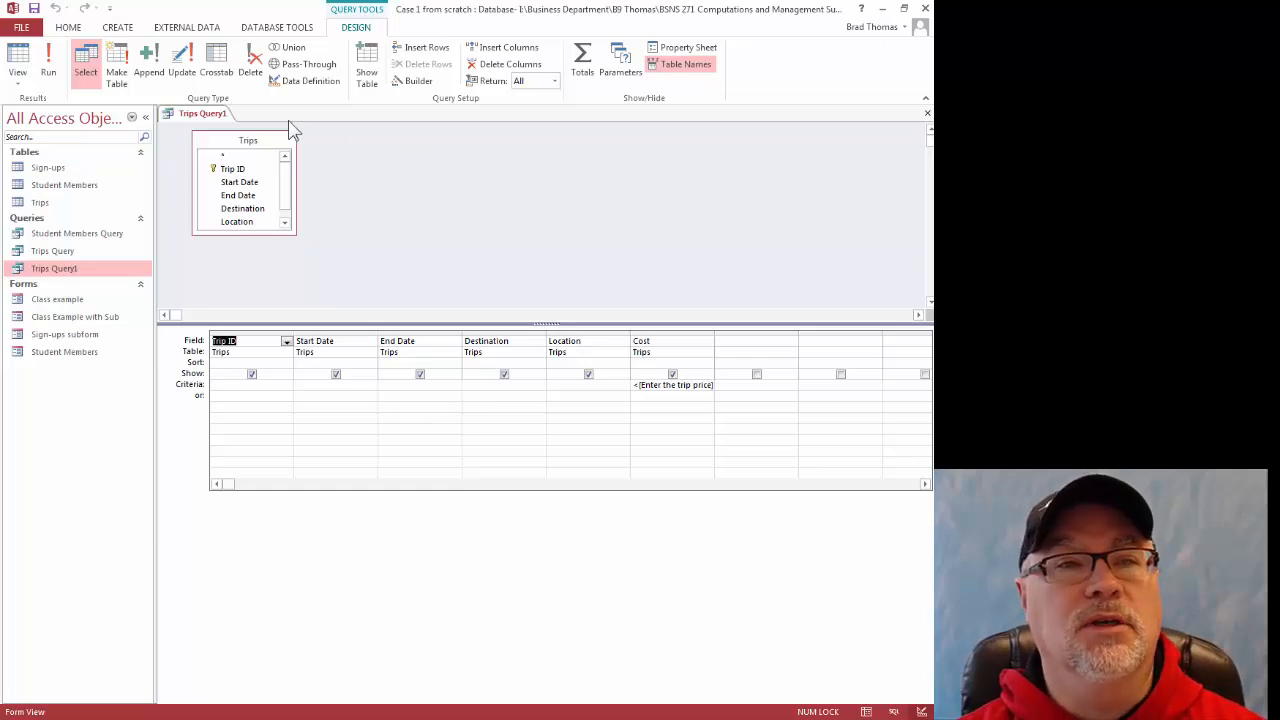
right_click(214, 115)
left_click(245, 144)
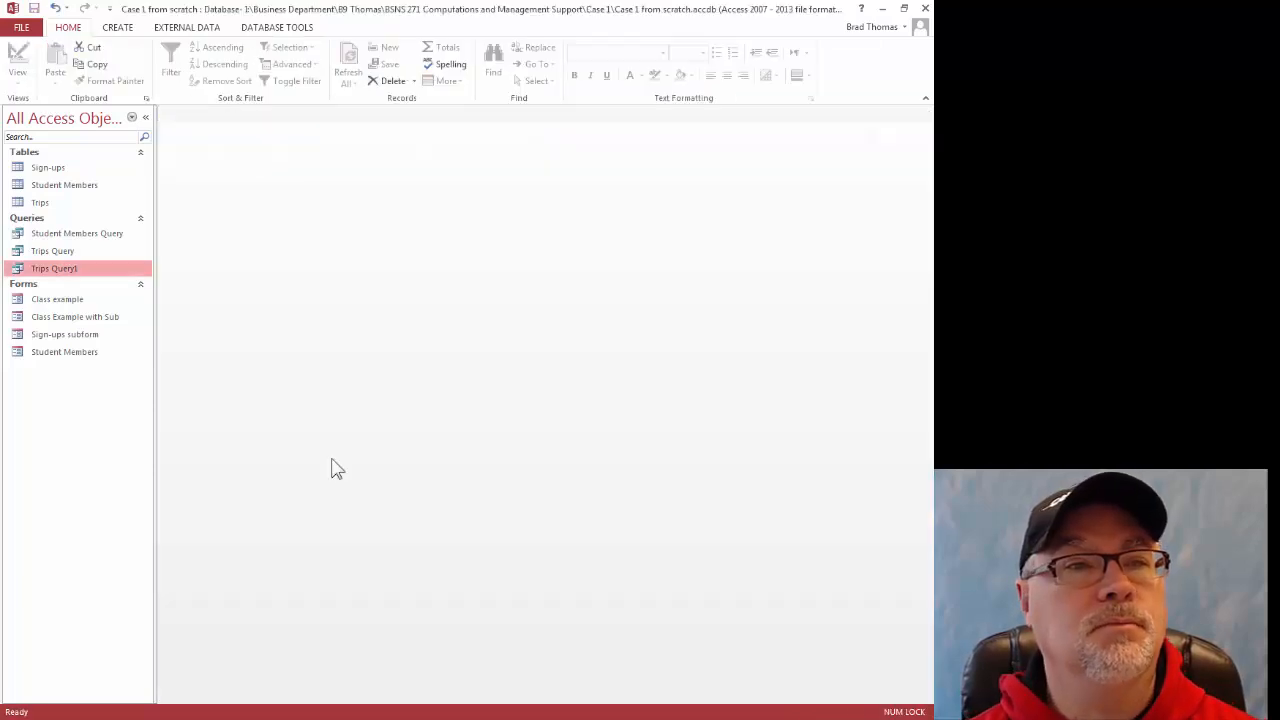
- Create a query with the Simple Query Wizard containing only the Cost field of the Trips table, keeping the default title
left_click(118, 30)
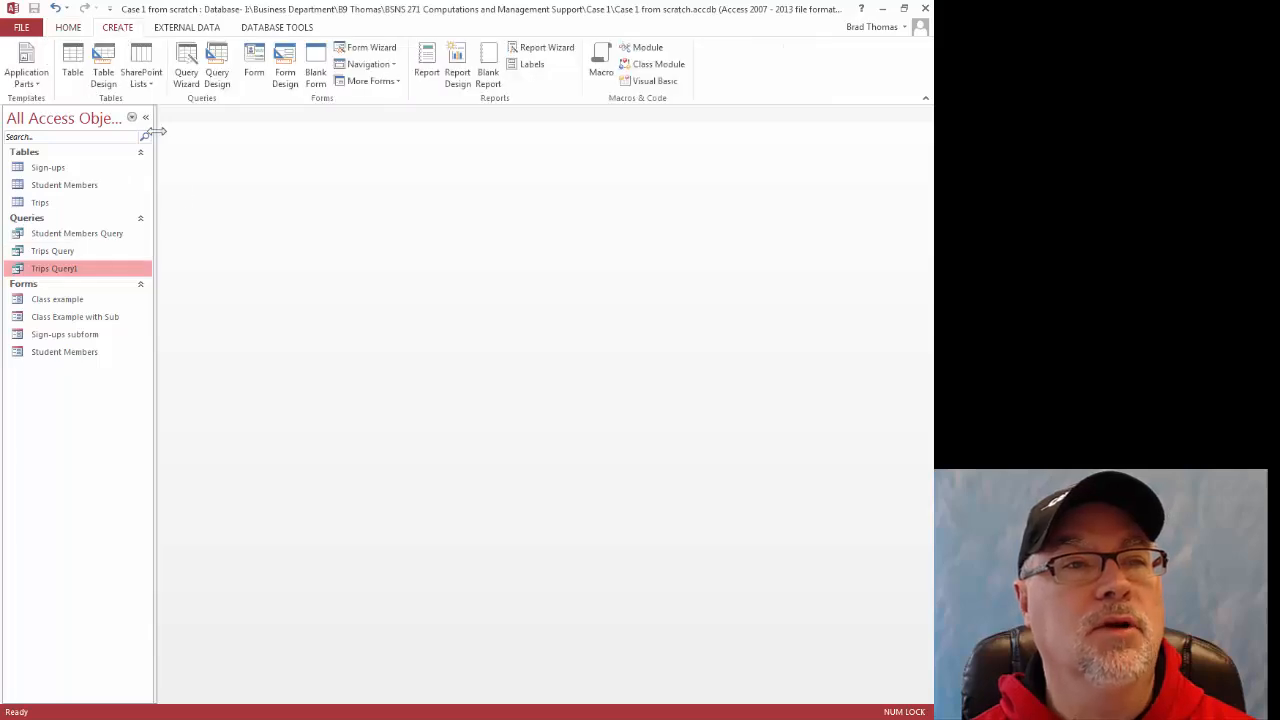
left_click(187, 75)
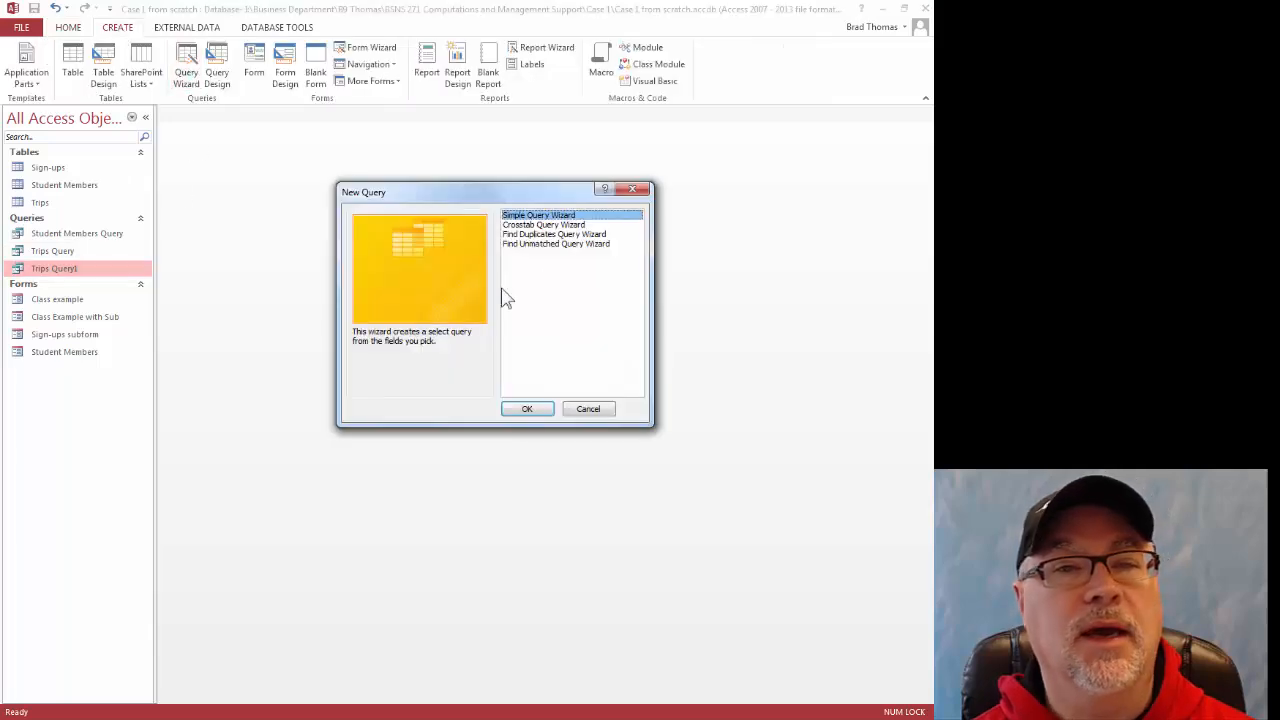
left_click(538, 411)
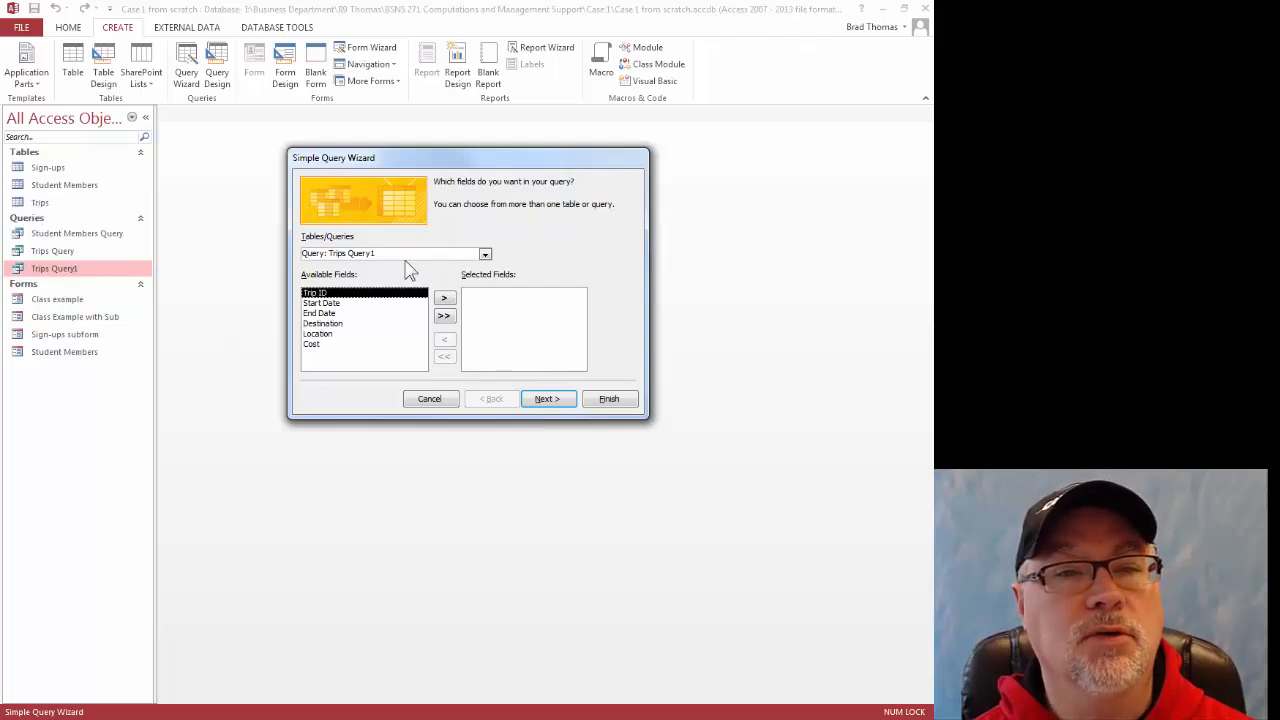
left_click(485, 254)
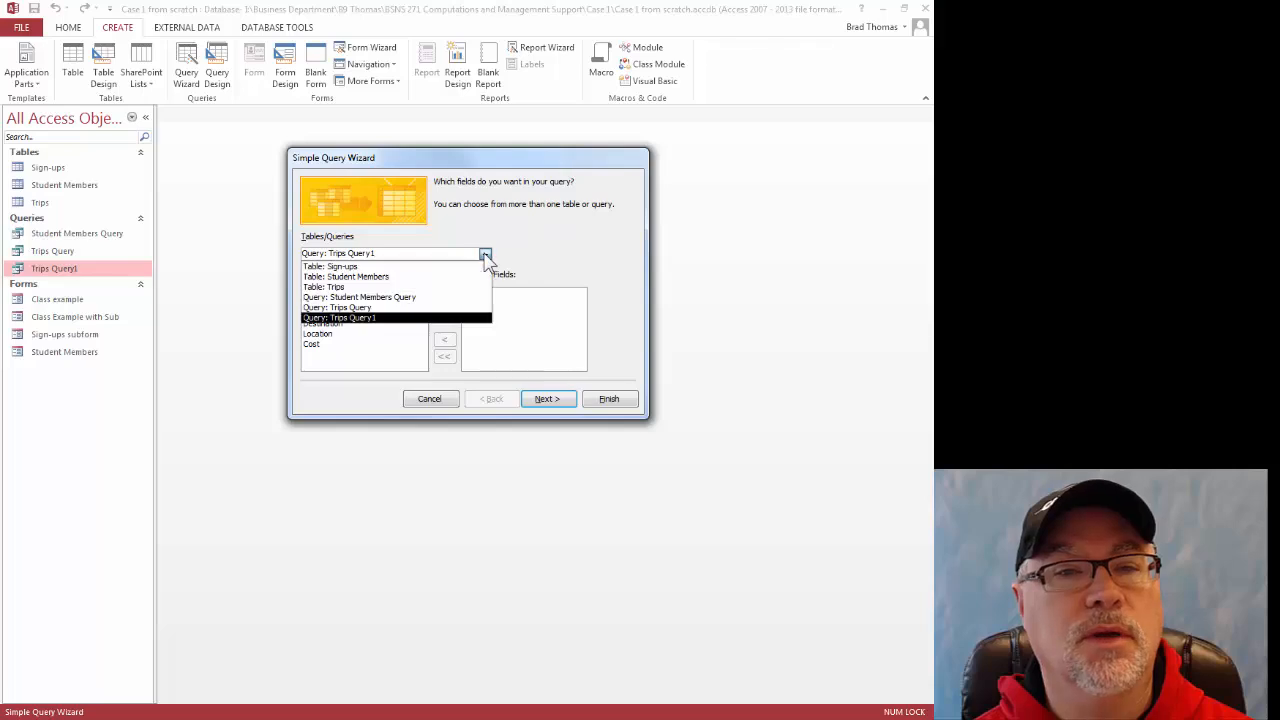
left_click(341, 290)
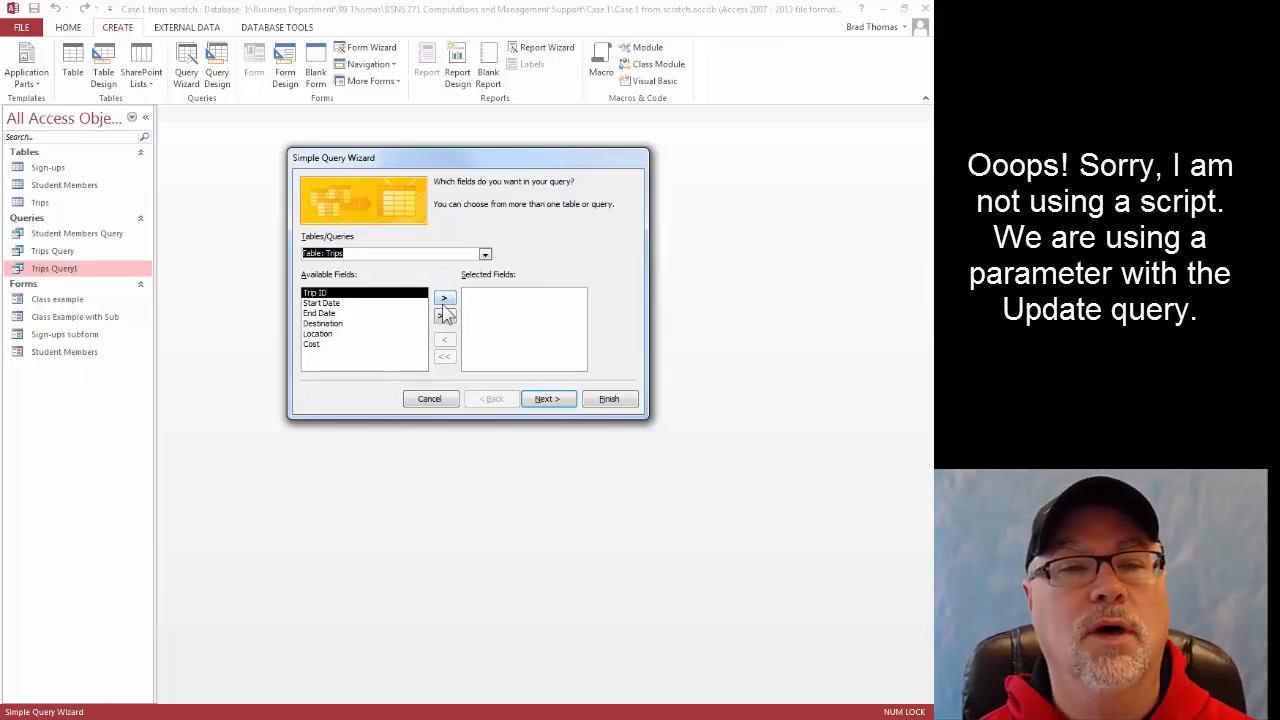
left_click(312, 344)
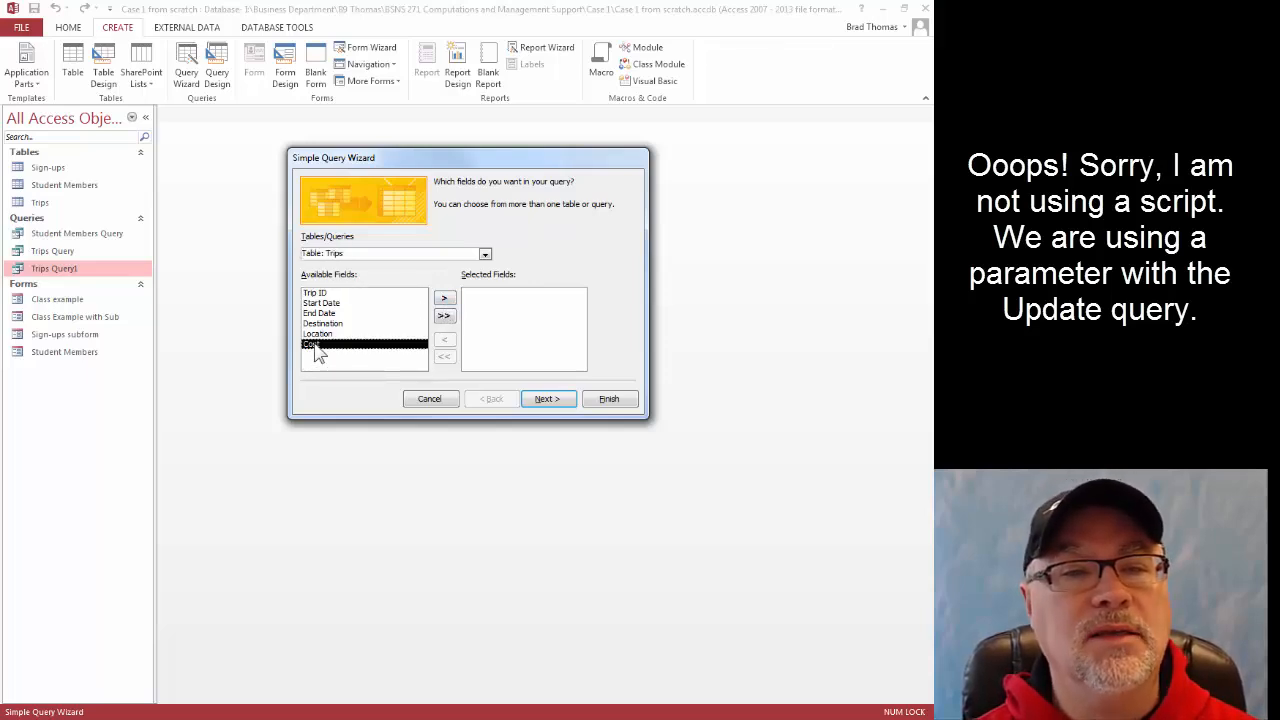
left_click(445, 300)
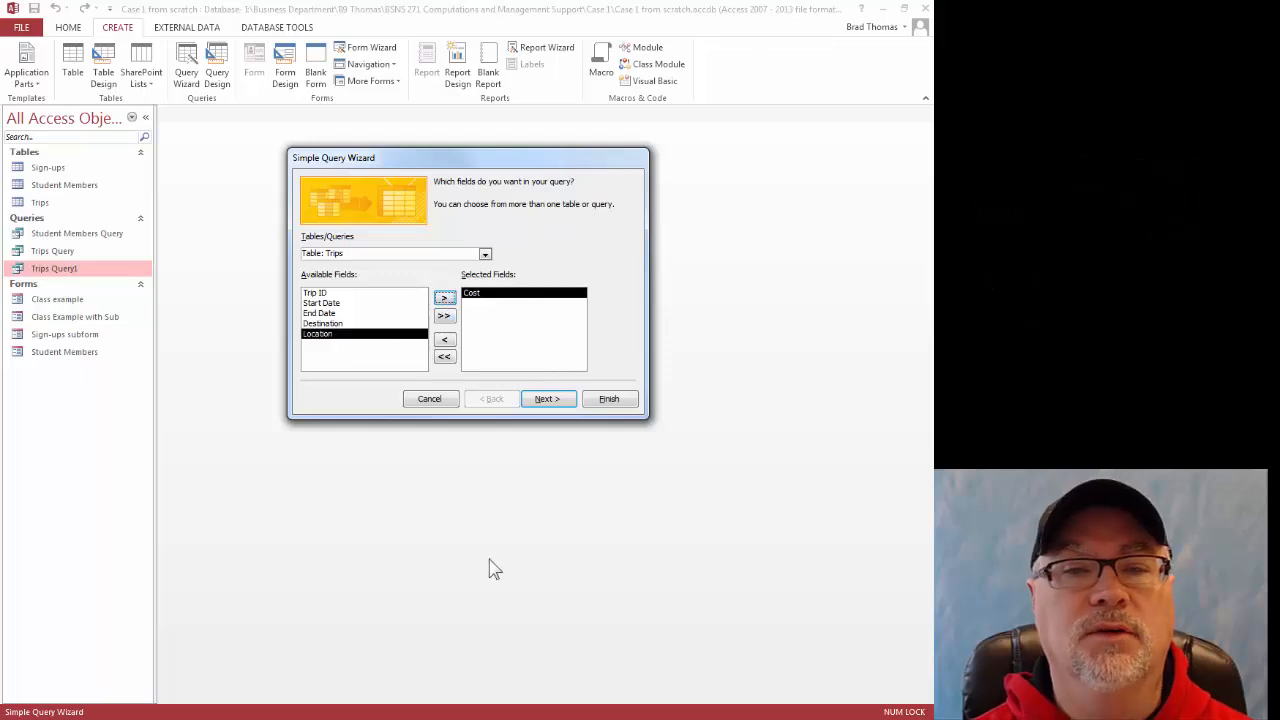
left_click(607, 400)
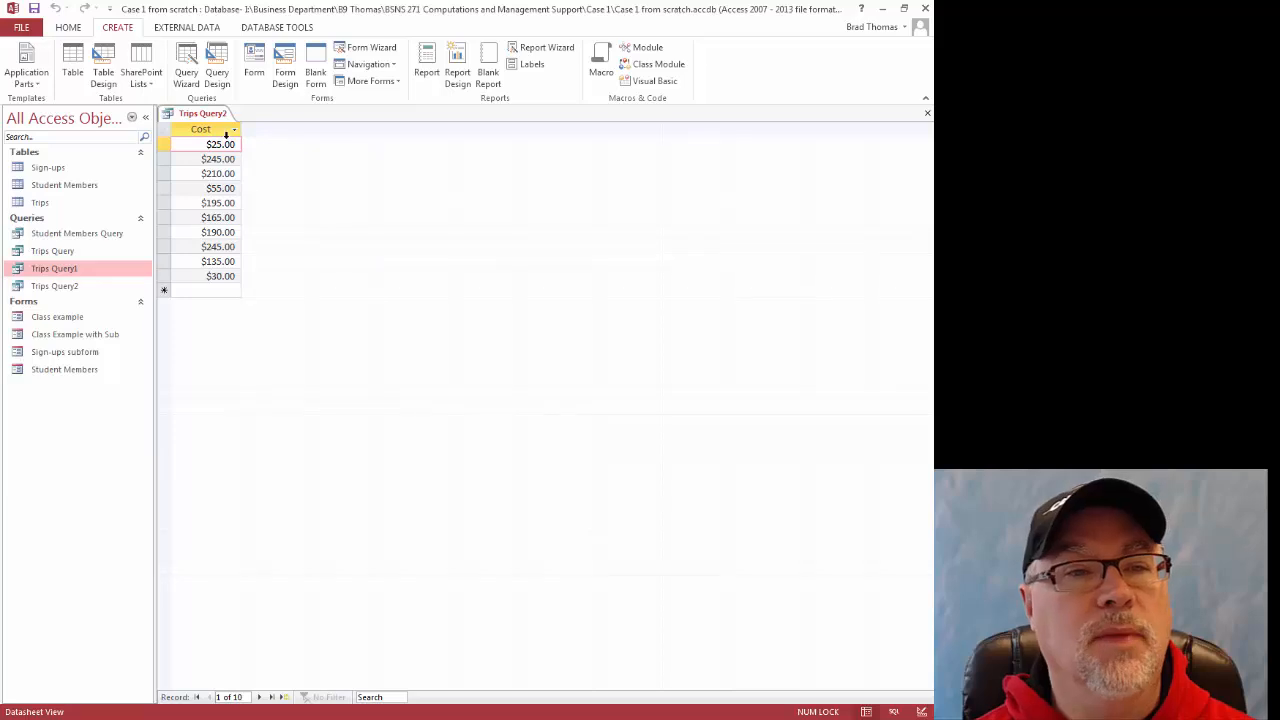
- Switch Trips Query2 to Design View, enlarge the Trips field list to show all fields, and convert it to an Update query
left_click(921, 711)
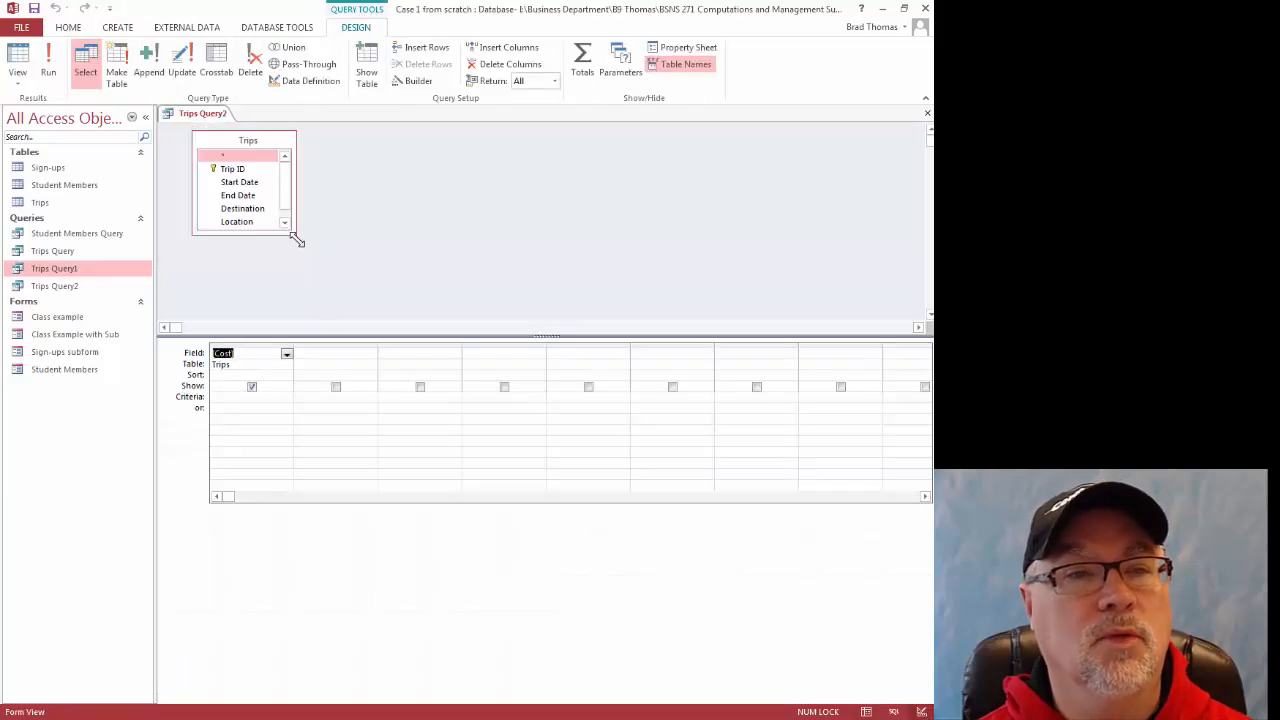
left_click_drag(295, 237, 392, 282)
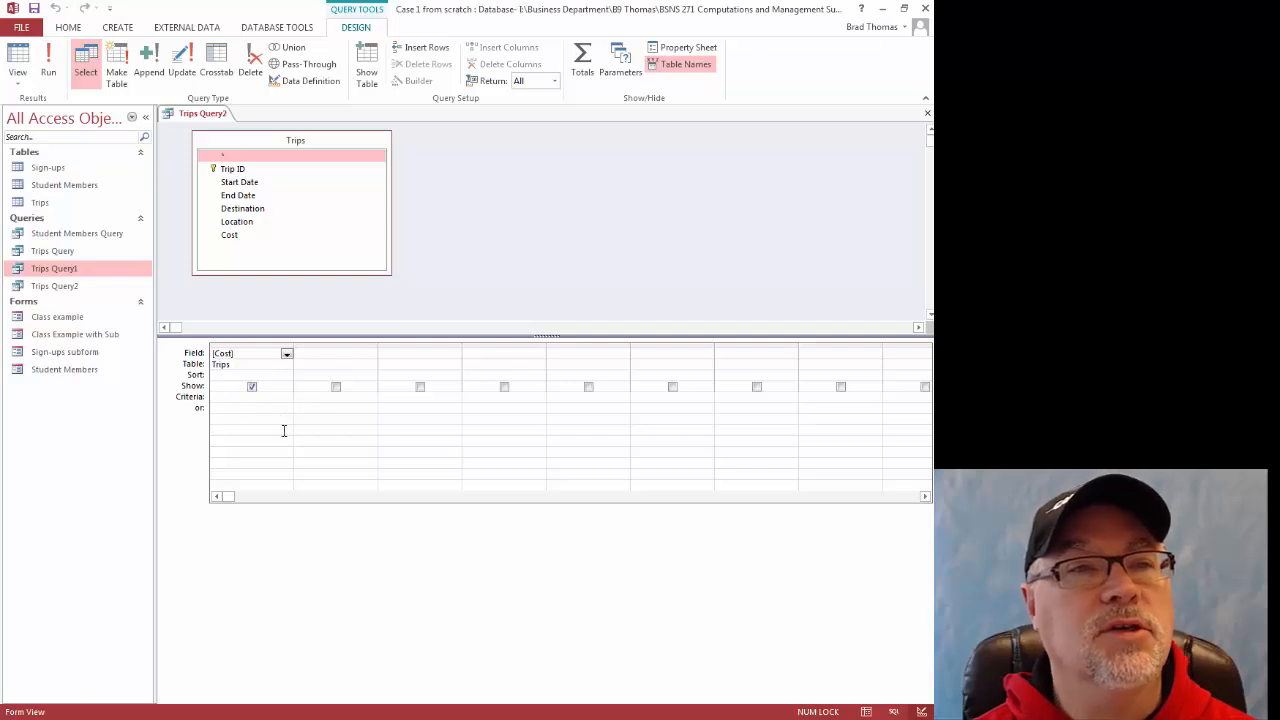
left_click(183, 72)
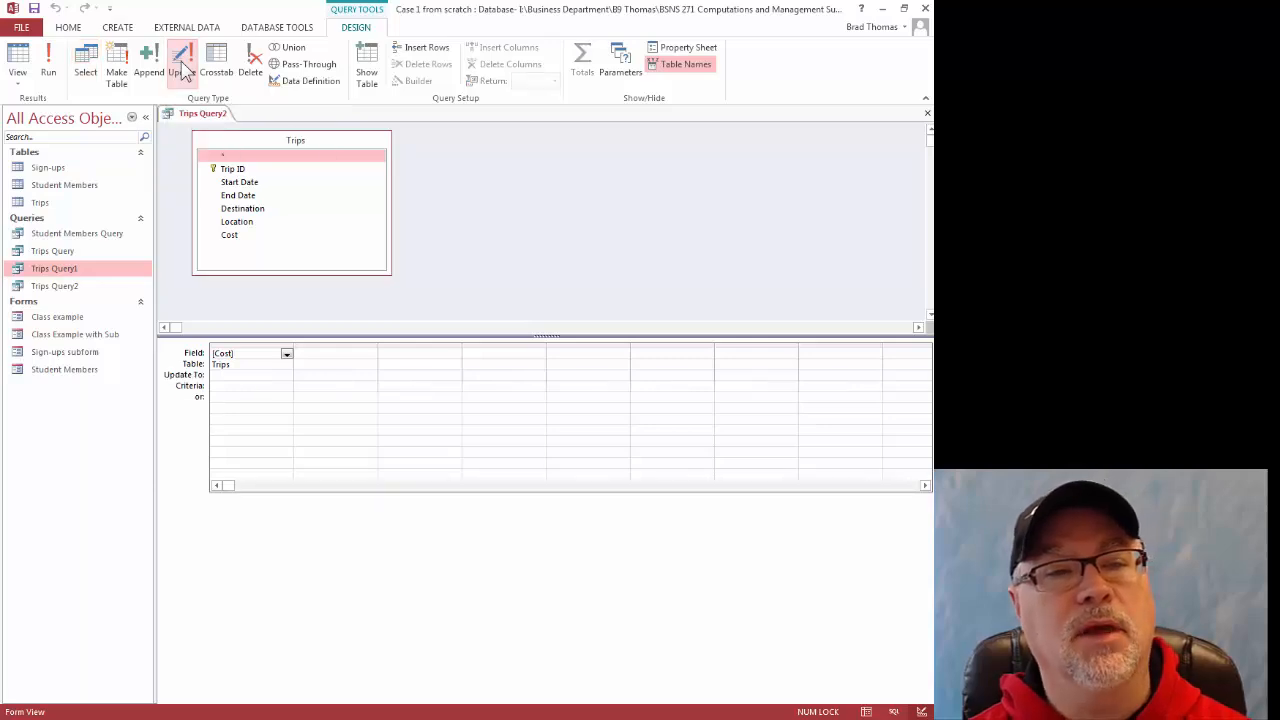
- Enter the expression [Enter Increase]+[Cost] as the update value for the Cost field in Trips Query2
left_click(266, 377)
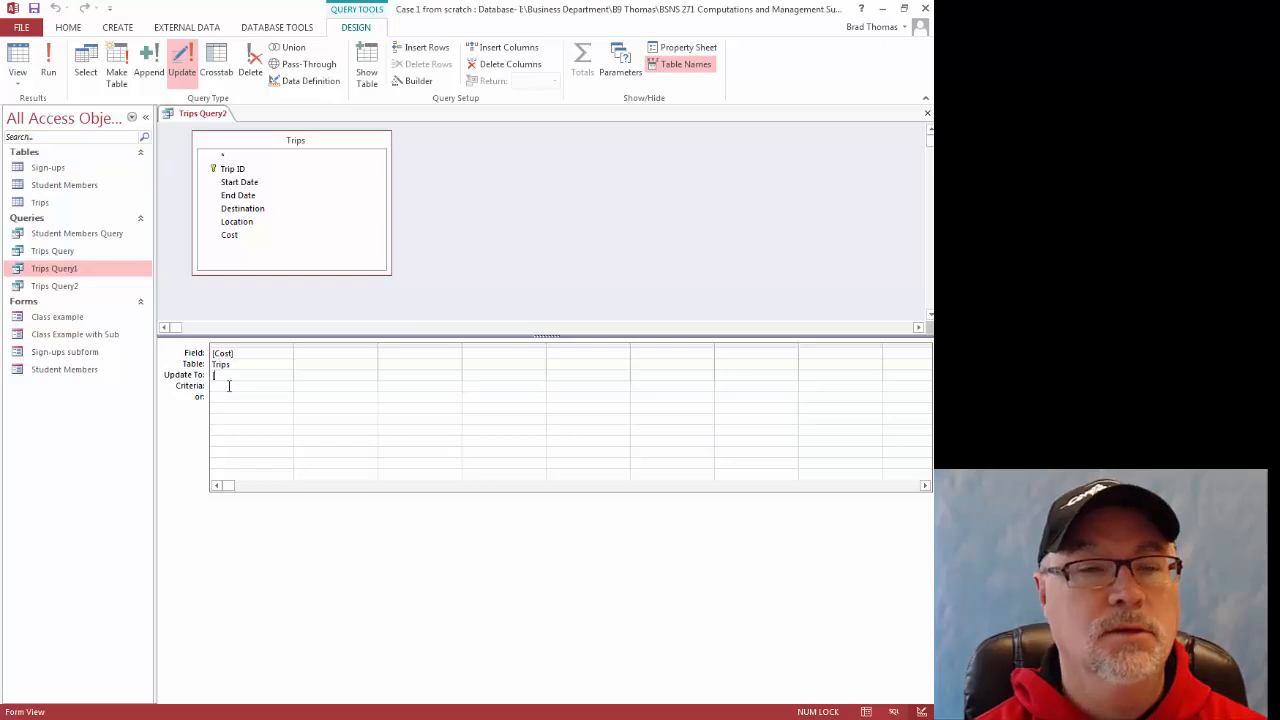
type("[Incre")
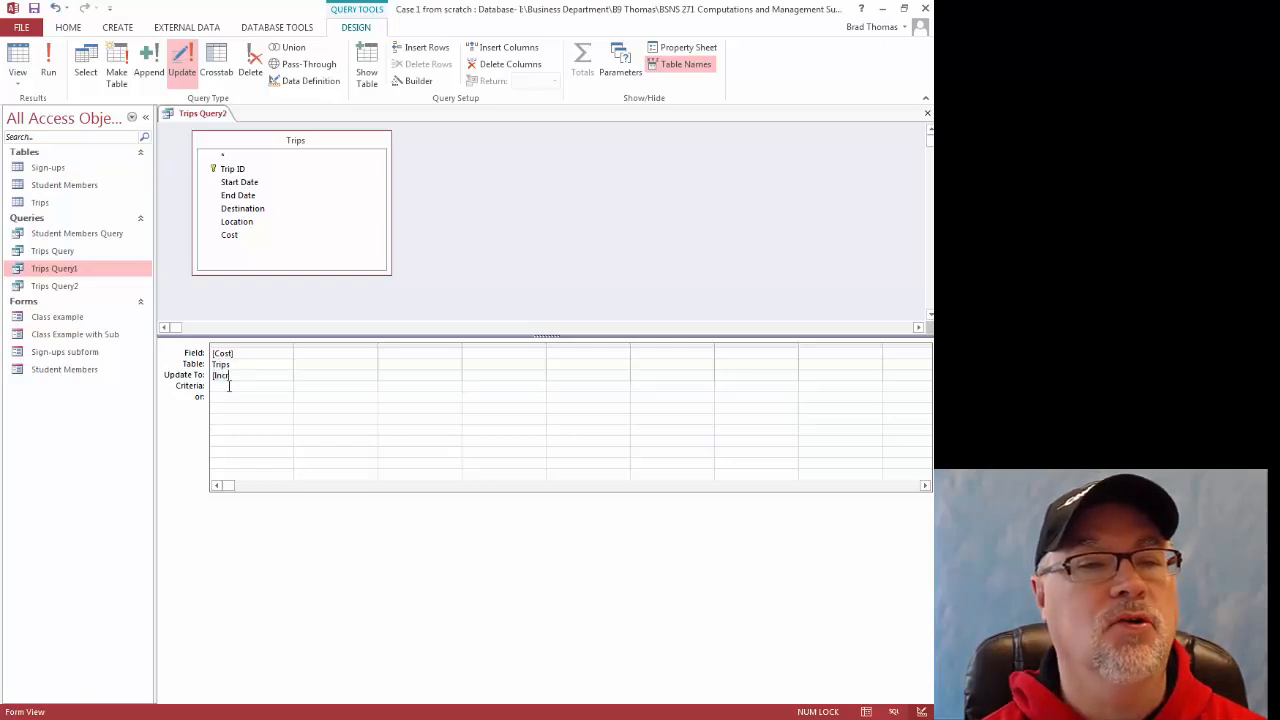
key("BackSpace")
key("BackSpace")
key("BackSpace")
key("BackSpace")
key("BackSpace")
type("E")
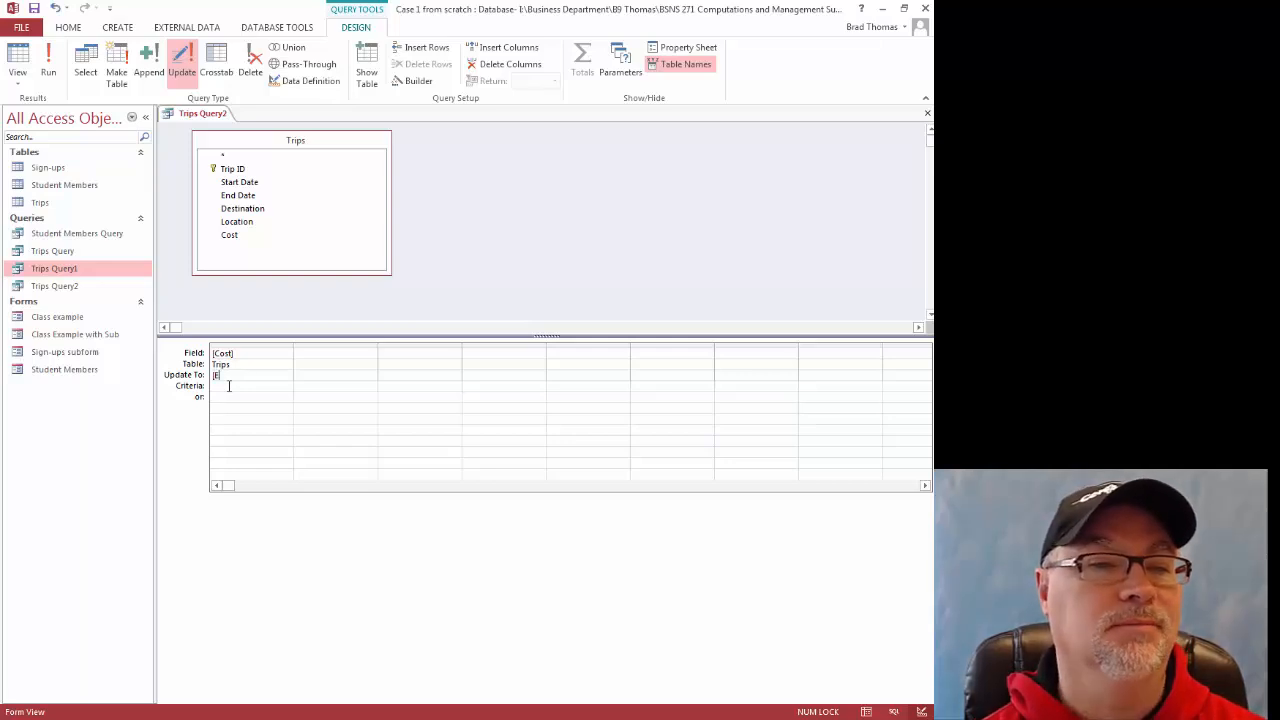
type("nter Increase]+[C")
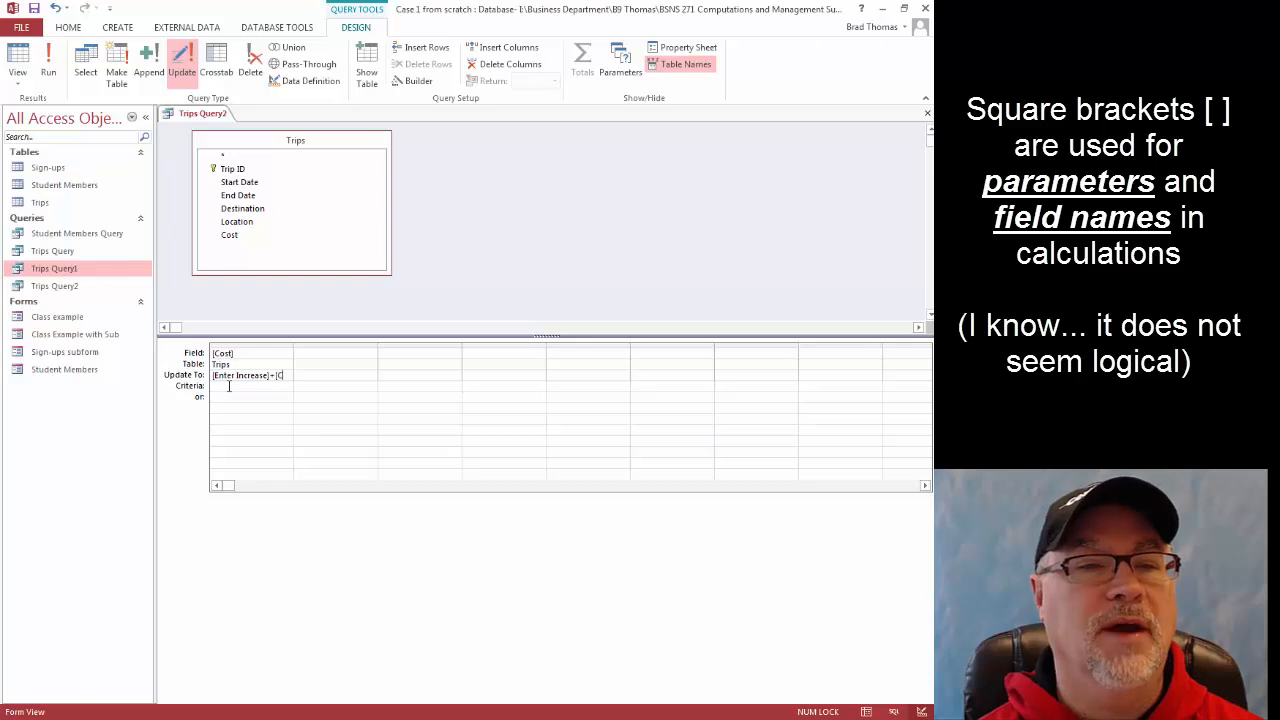
type("ost")
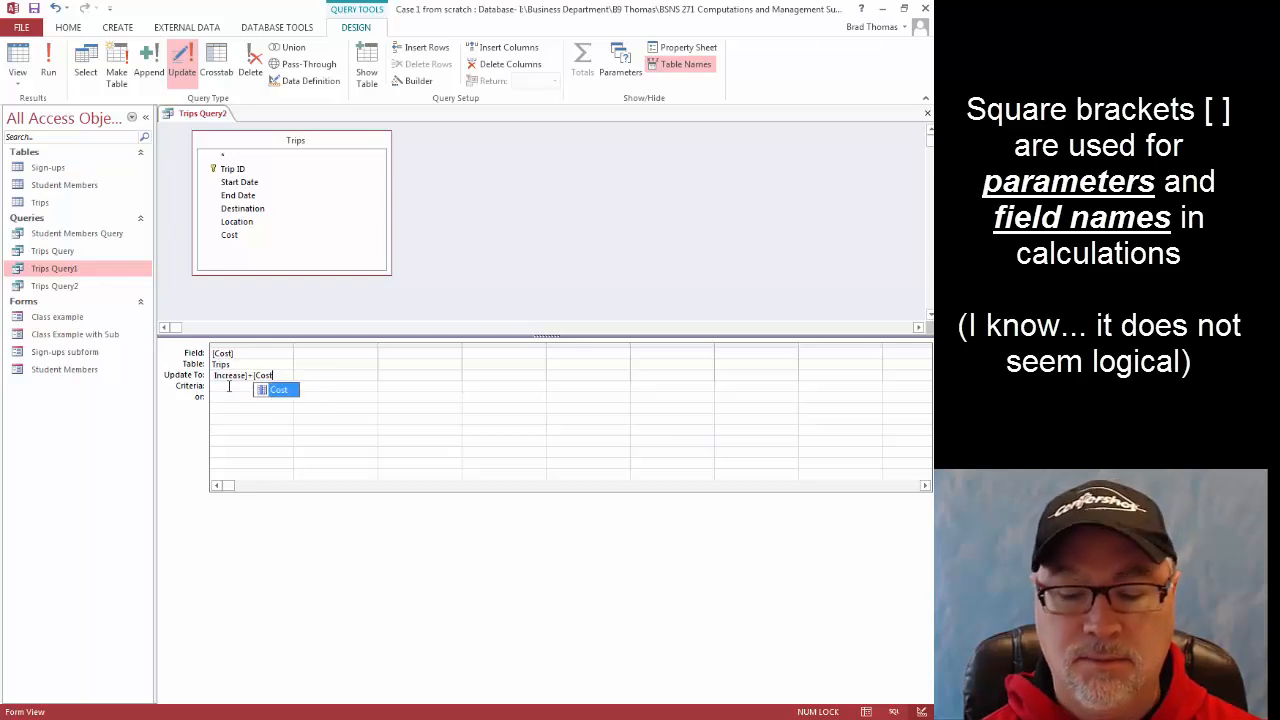
type("]")
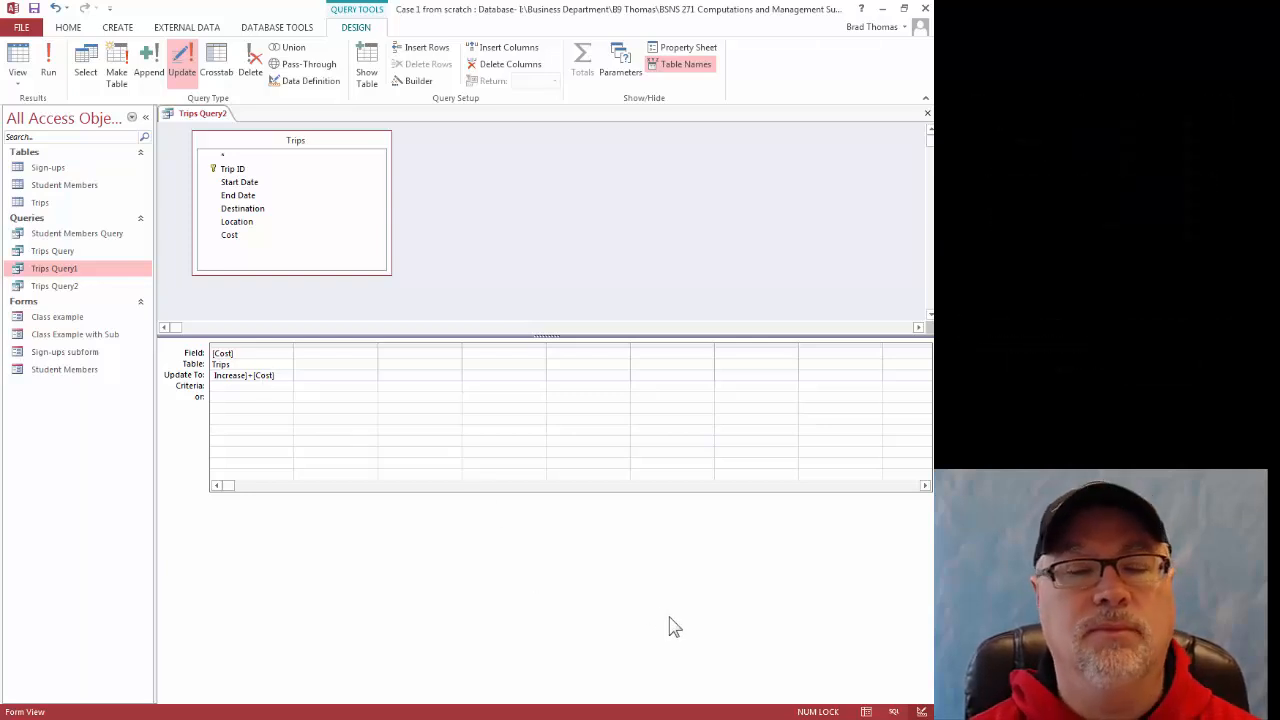
left_click(50, 66)
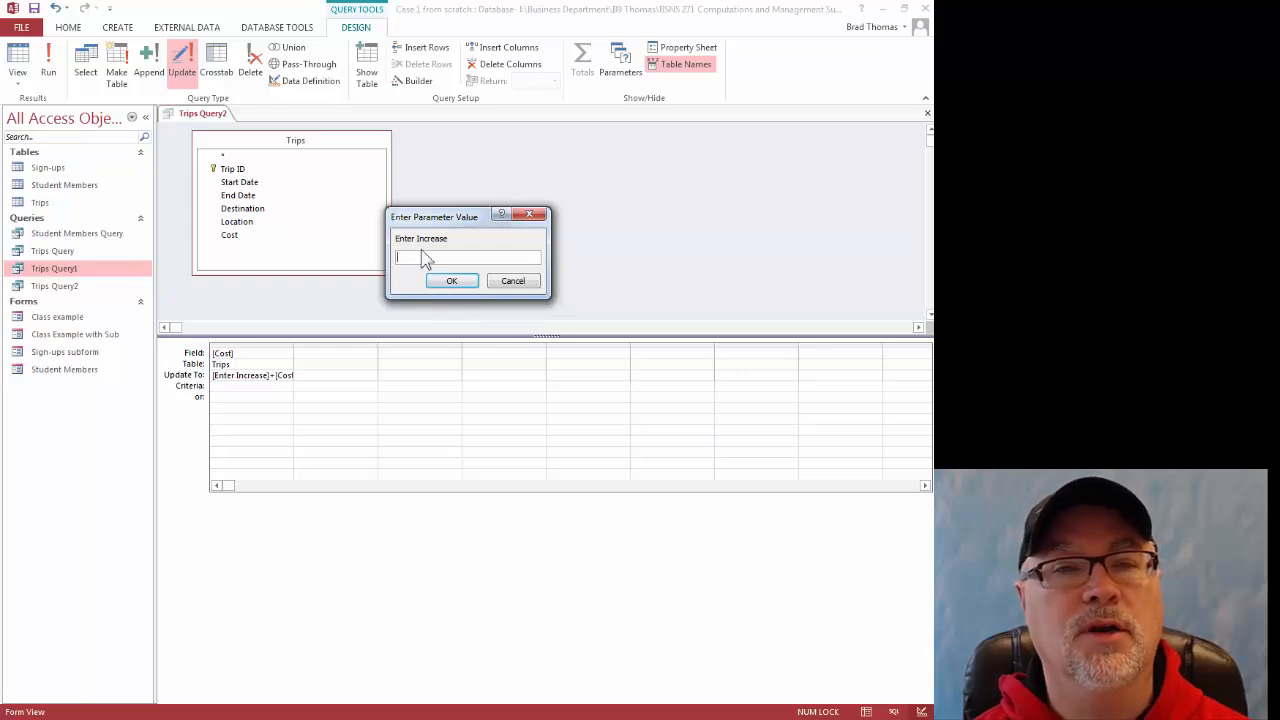
type("5")
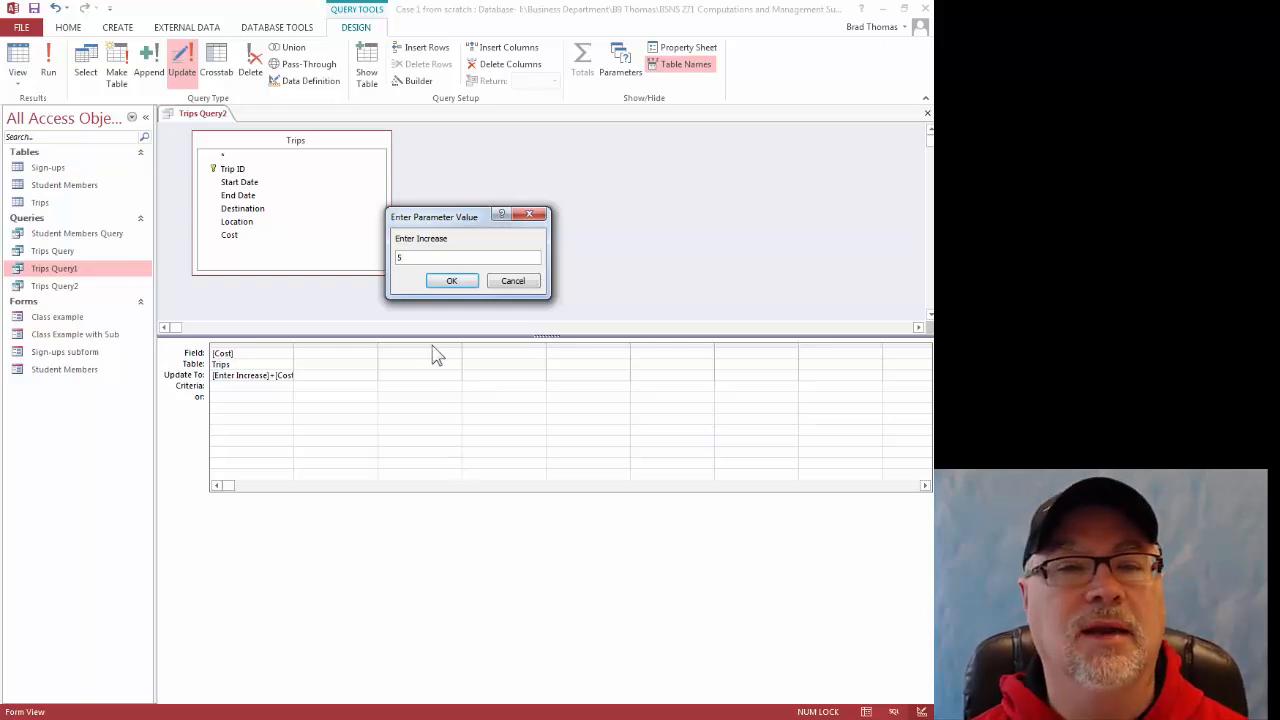
left_click(448, 282)
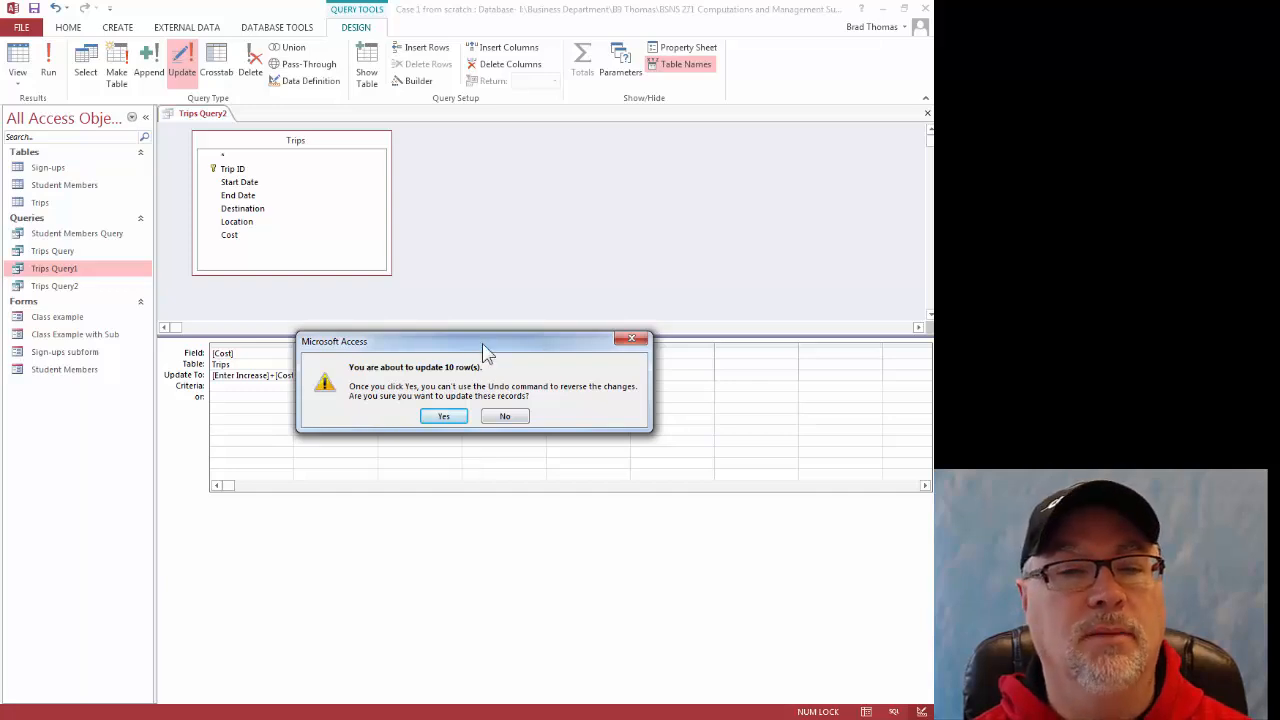
left_click_drag(485, 349, 501, 316)
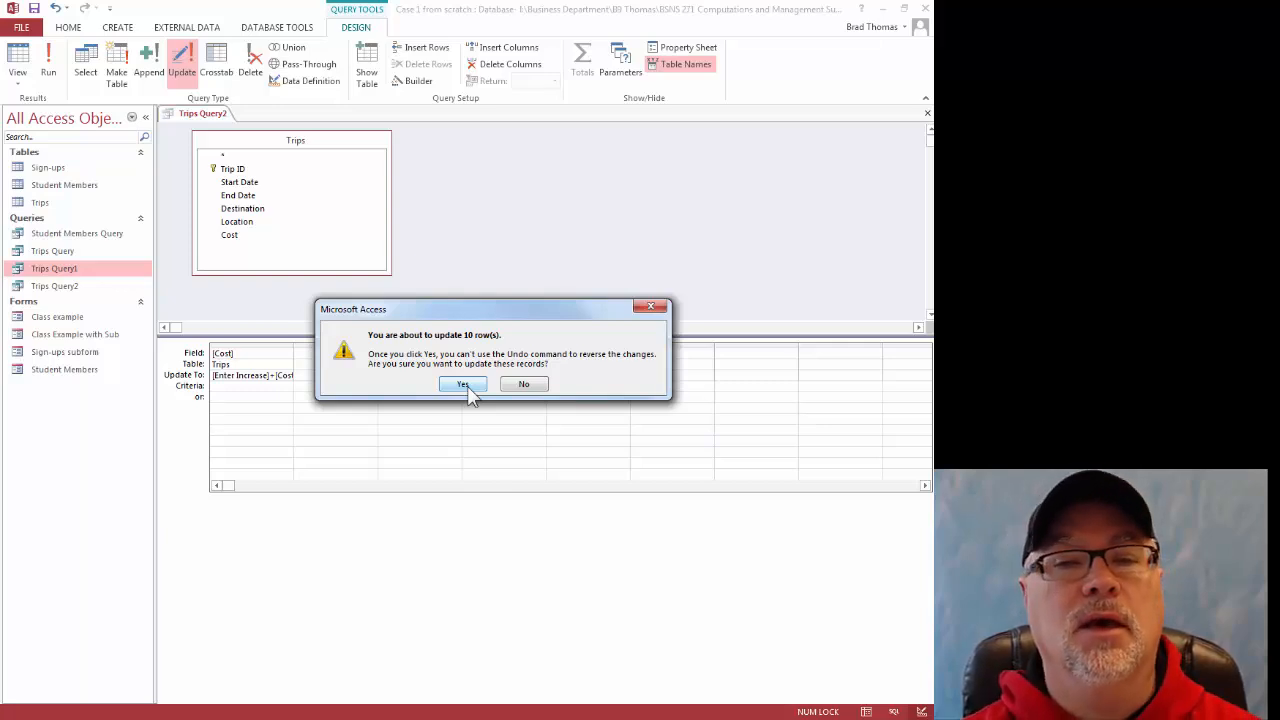
left_click(540, 388)
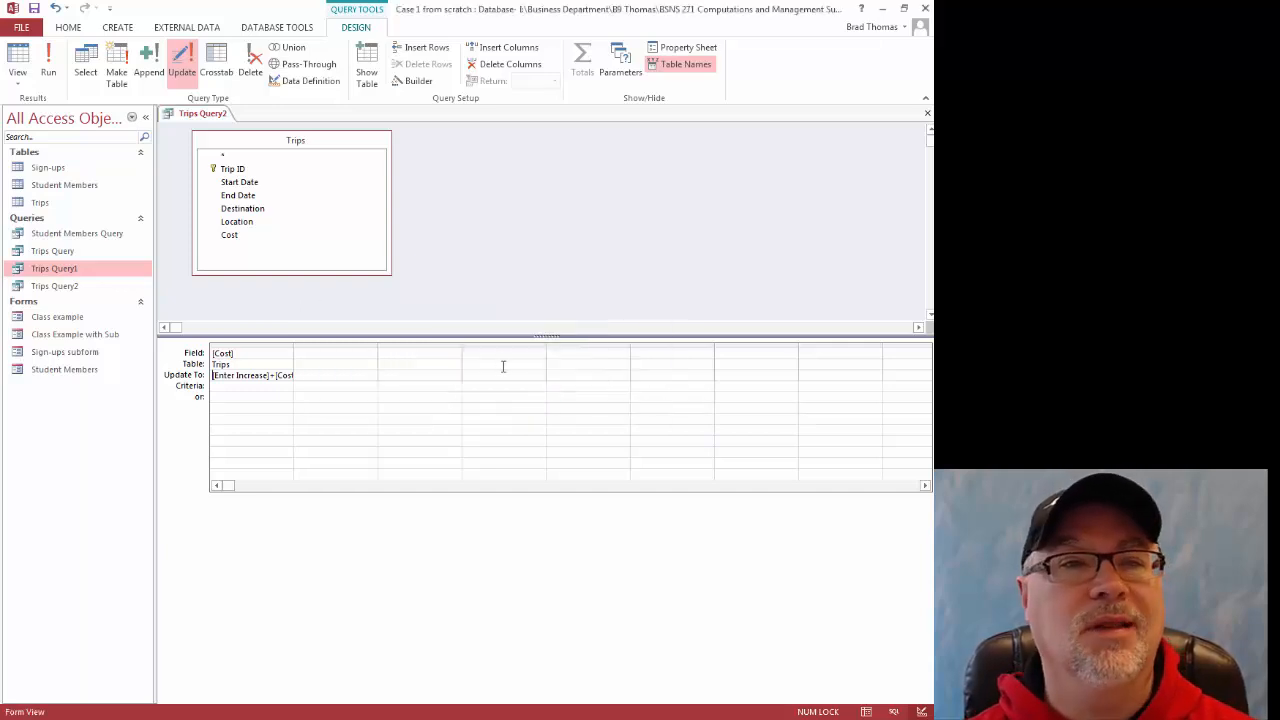
- Run the update query with an increase of 10 and accept updating the Trips records
left_click(48, 65)
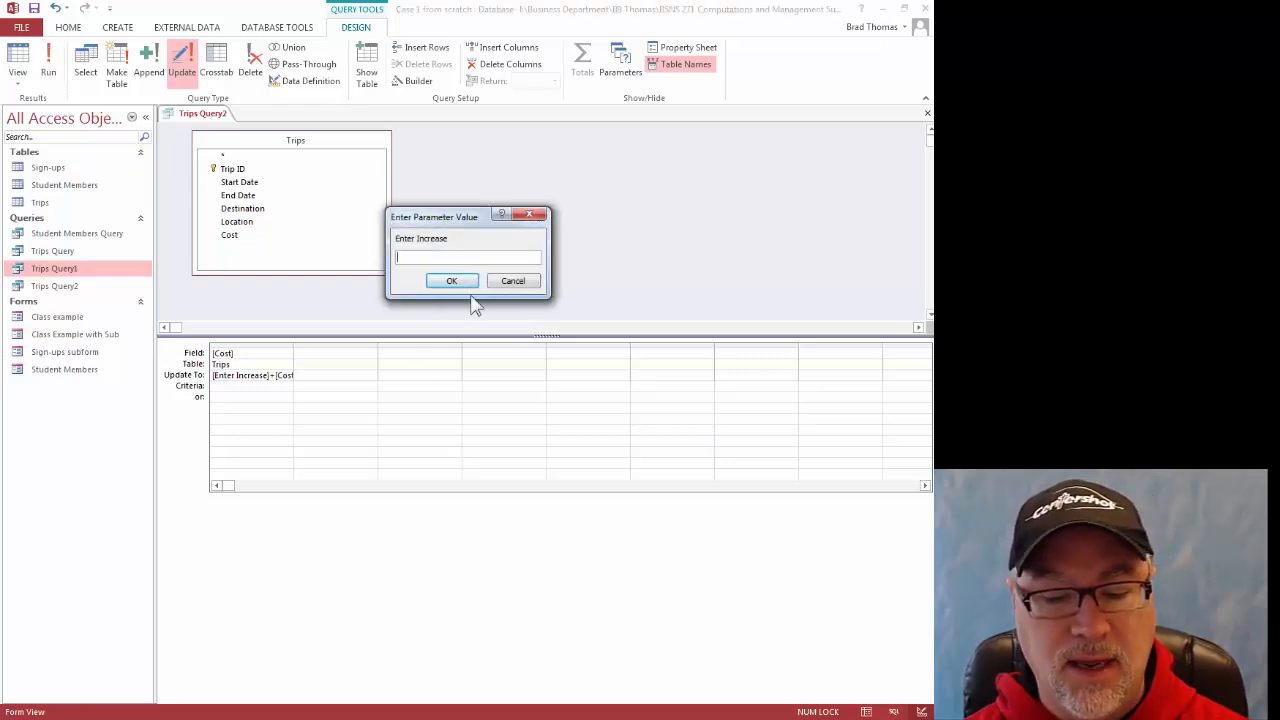
type("10")
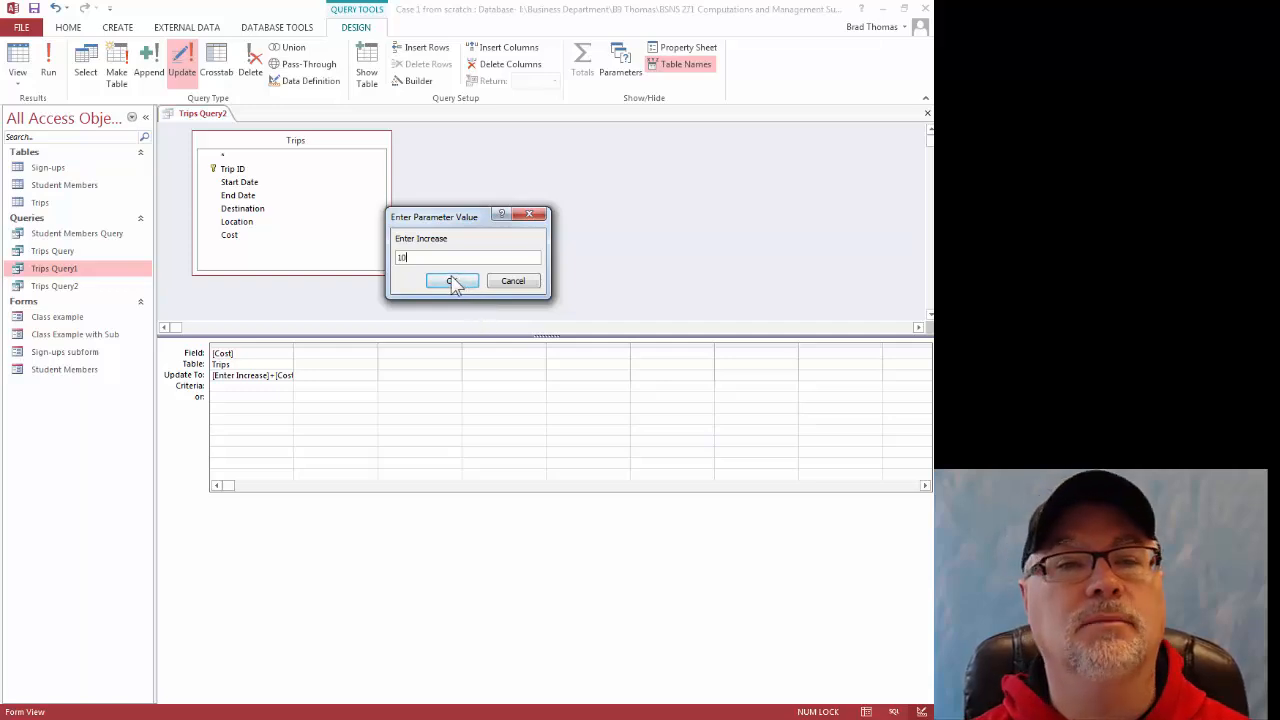
left_click(452, 282)
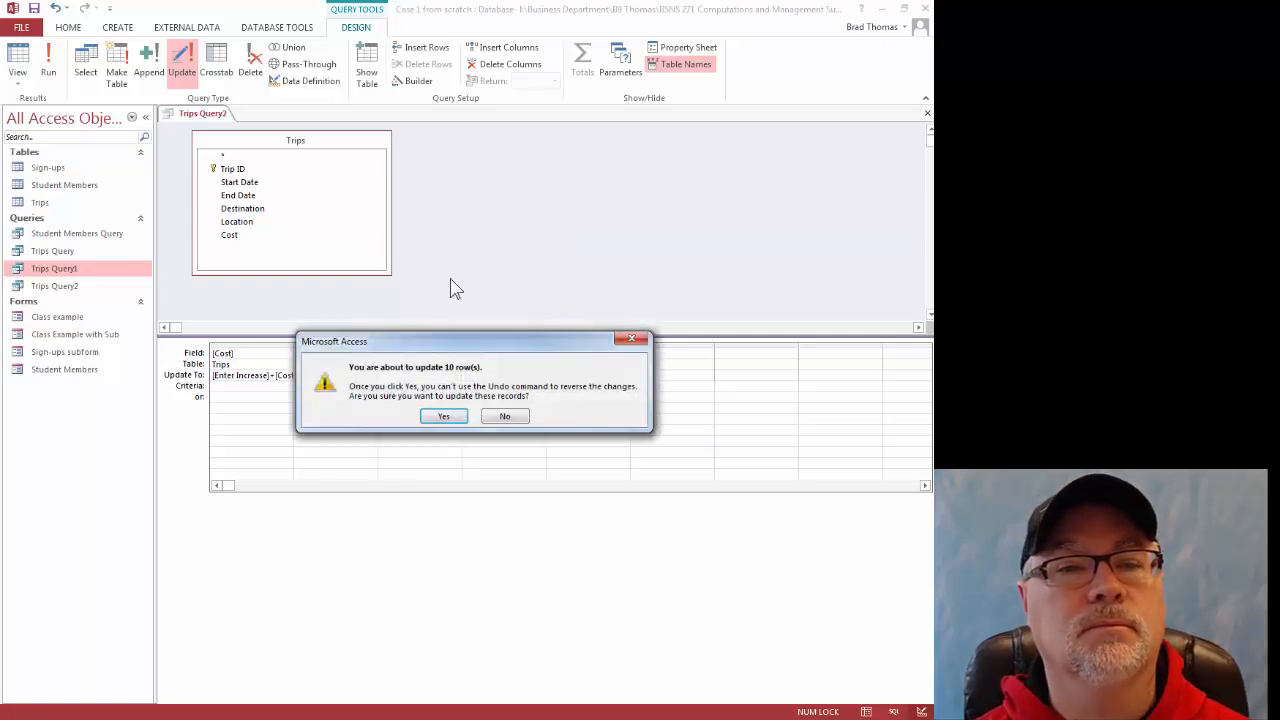
left_click(445, 417)
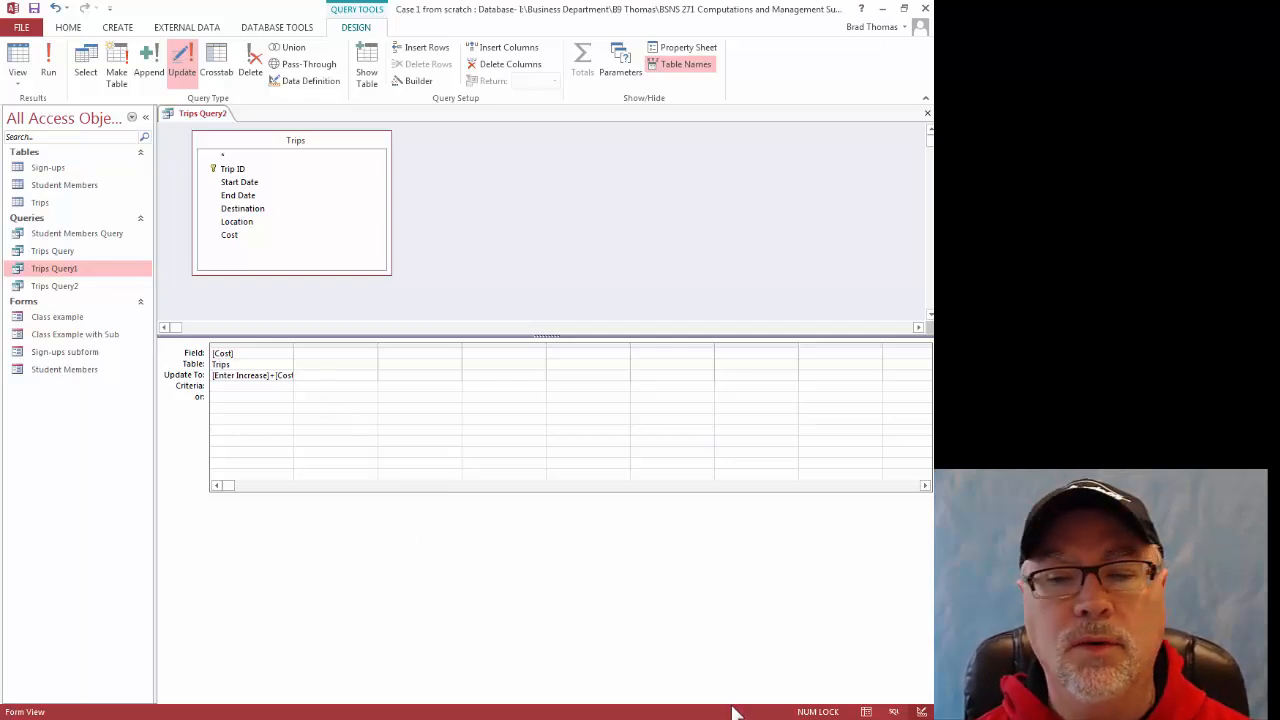
- Open the Trips table to check the updated costs and switch it to Design View
double_click(38, 203)
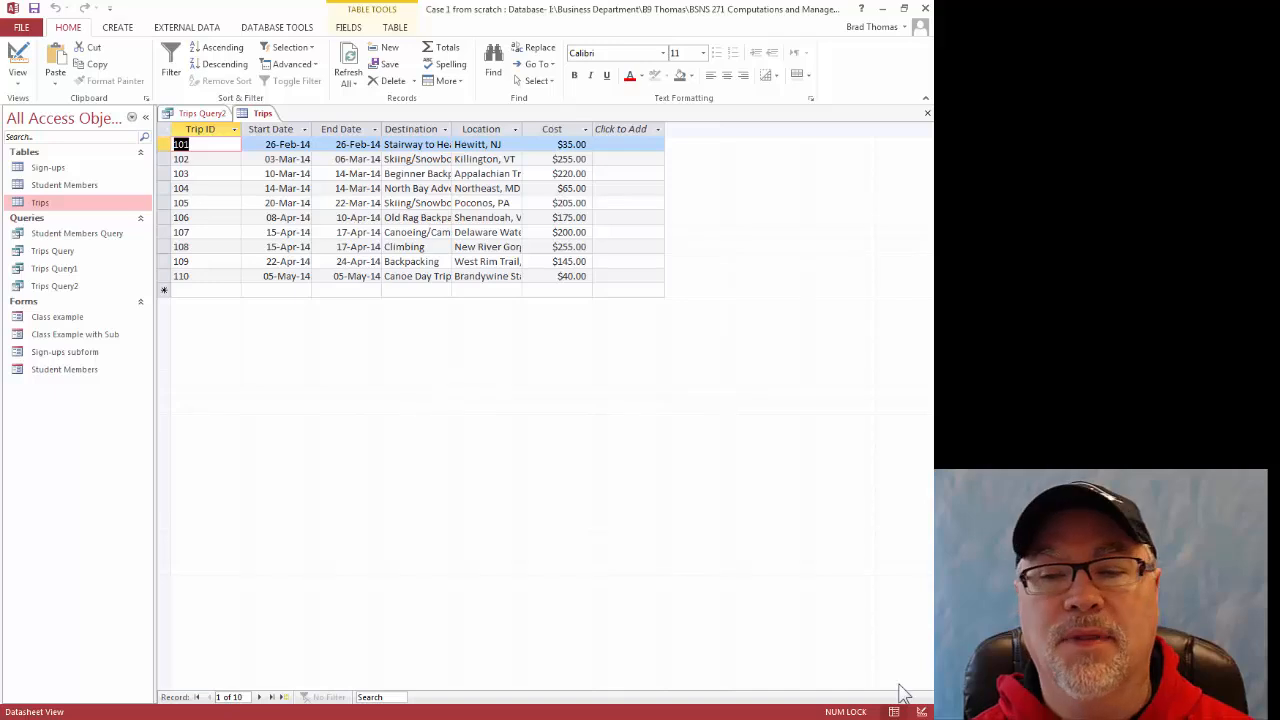
left_click(921, 711)
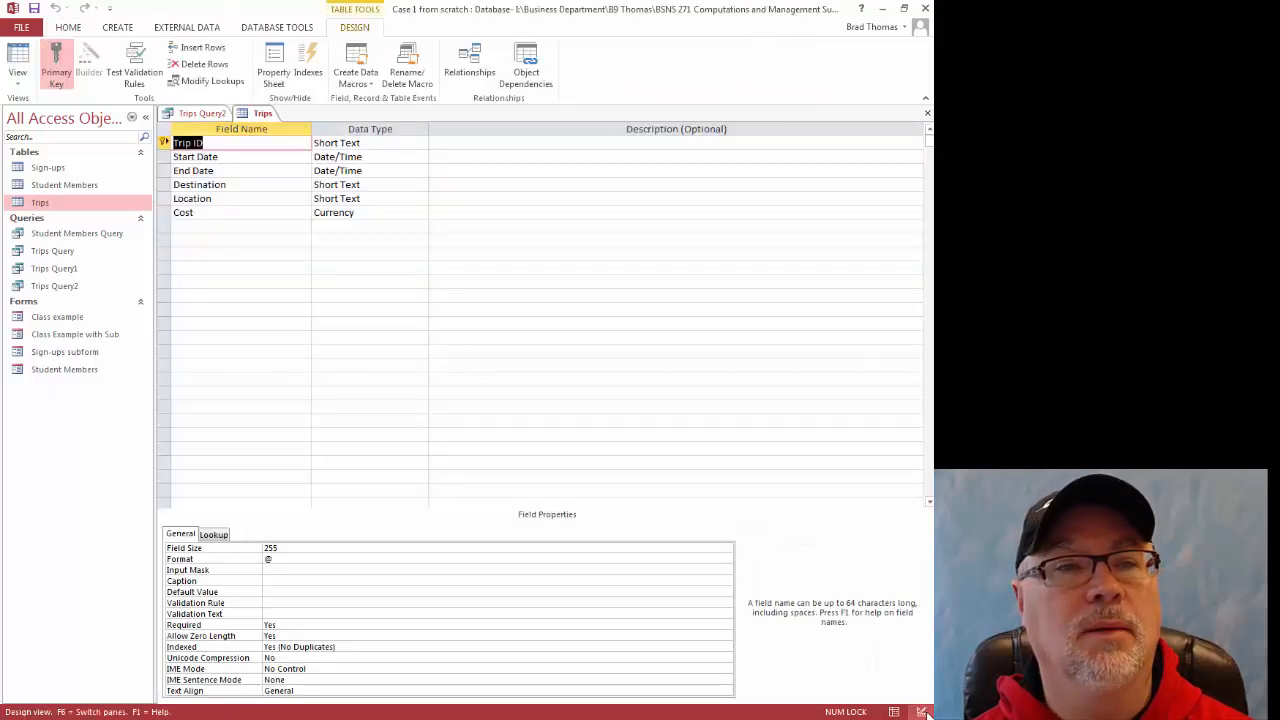